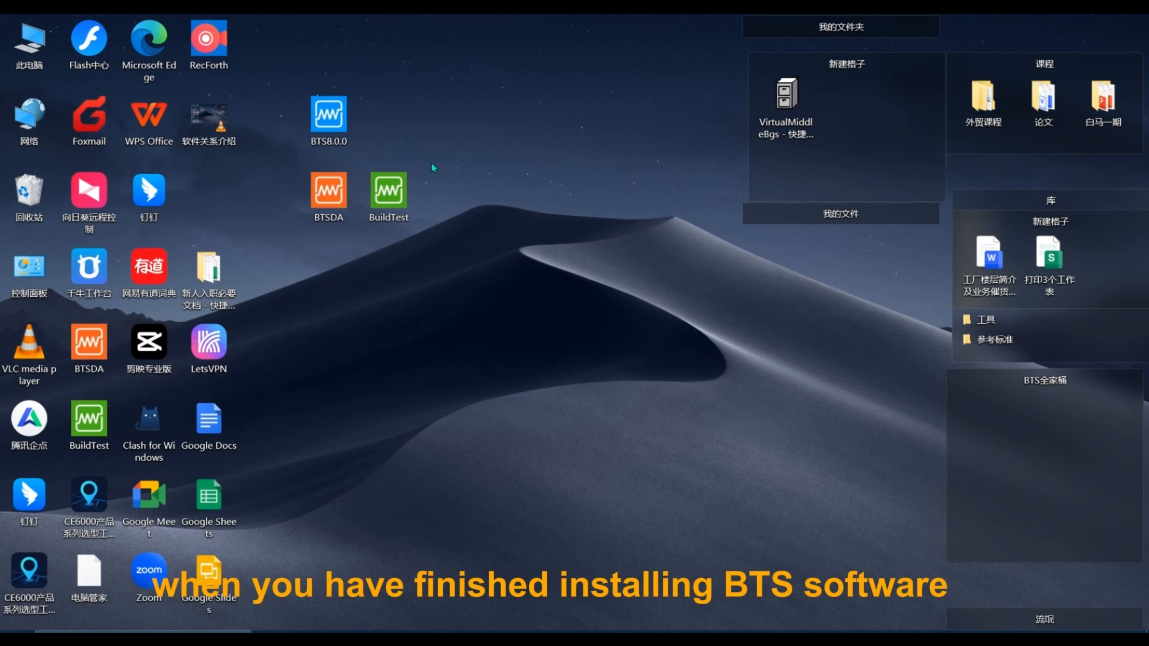
Examine the BTS8.0.0, BTSDA and BuildTest shortcuts on the desktop.
left_click_drag(273, 74, 483, 266)
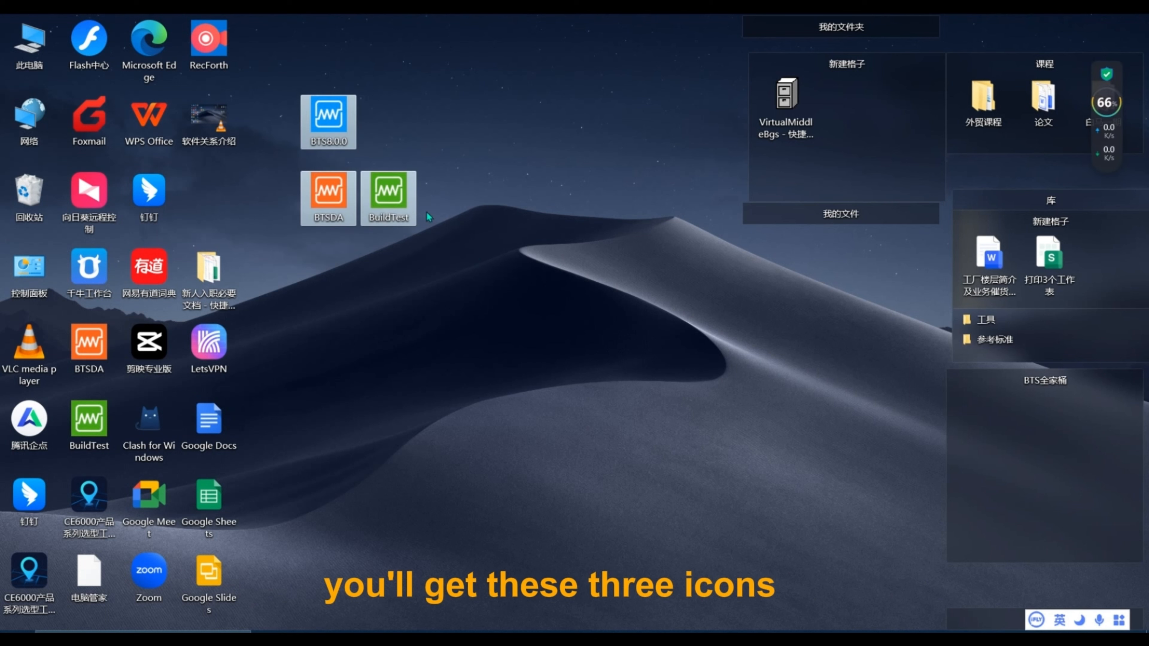
left_click(342, 133)
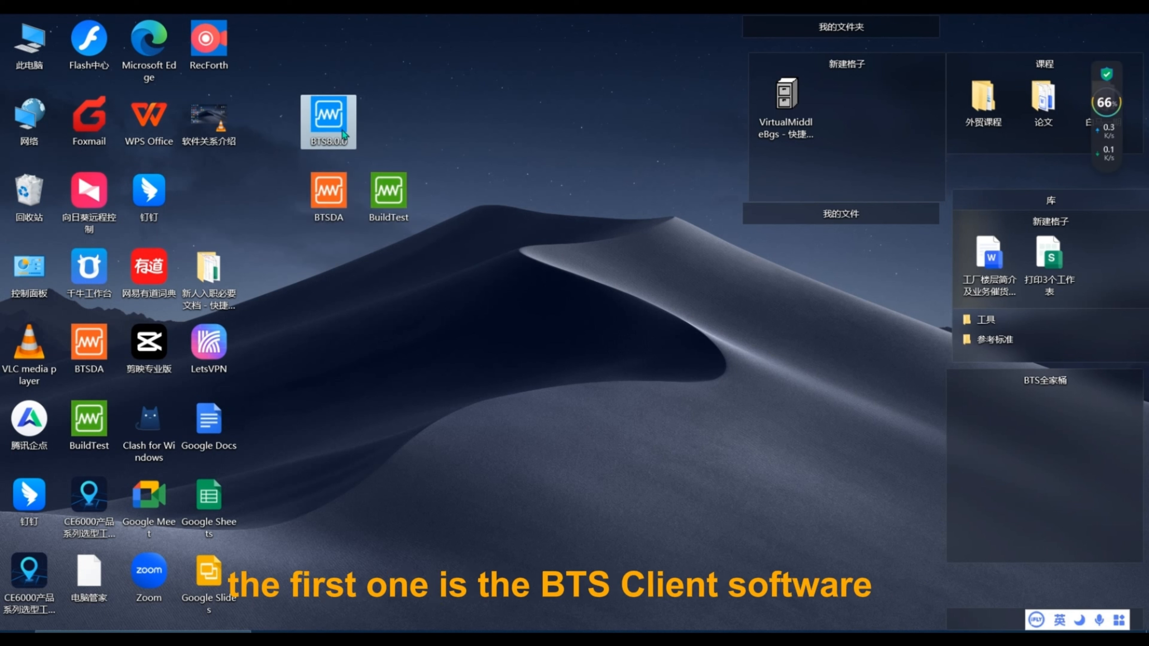
left_click_drag(291, 153, 436, 267)
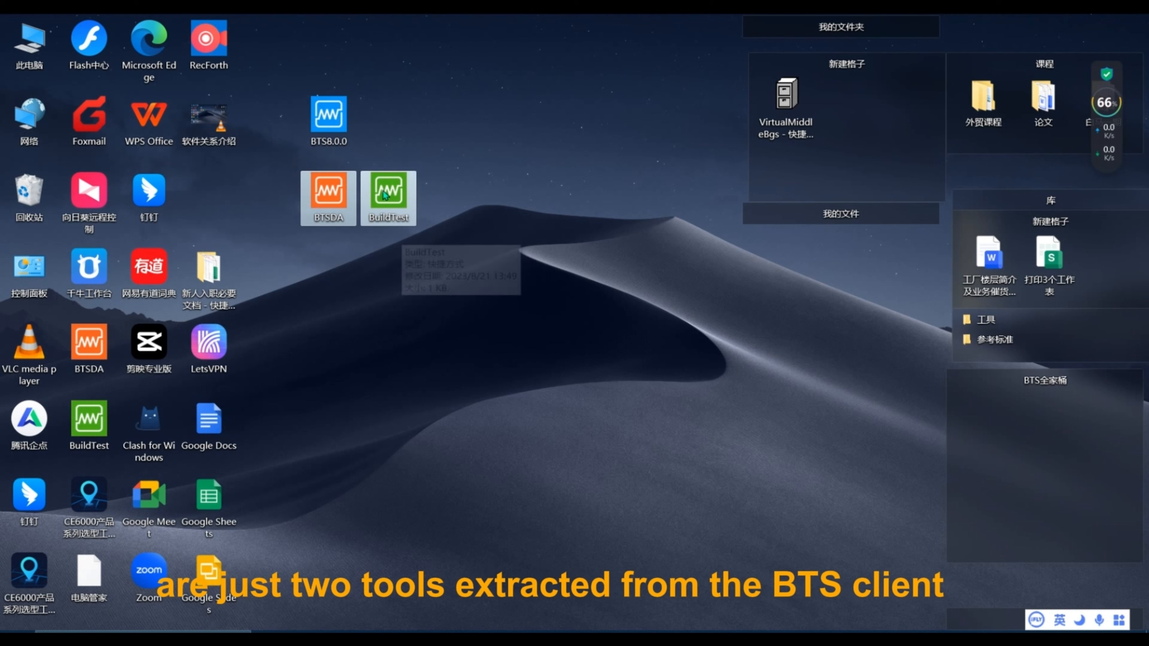
left_click(347, 218)
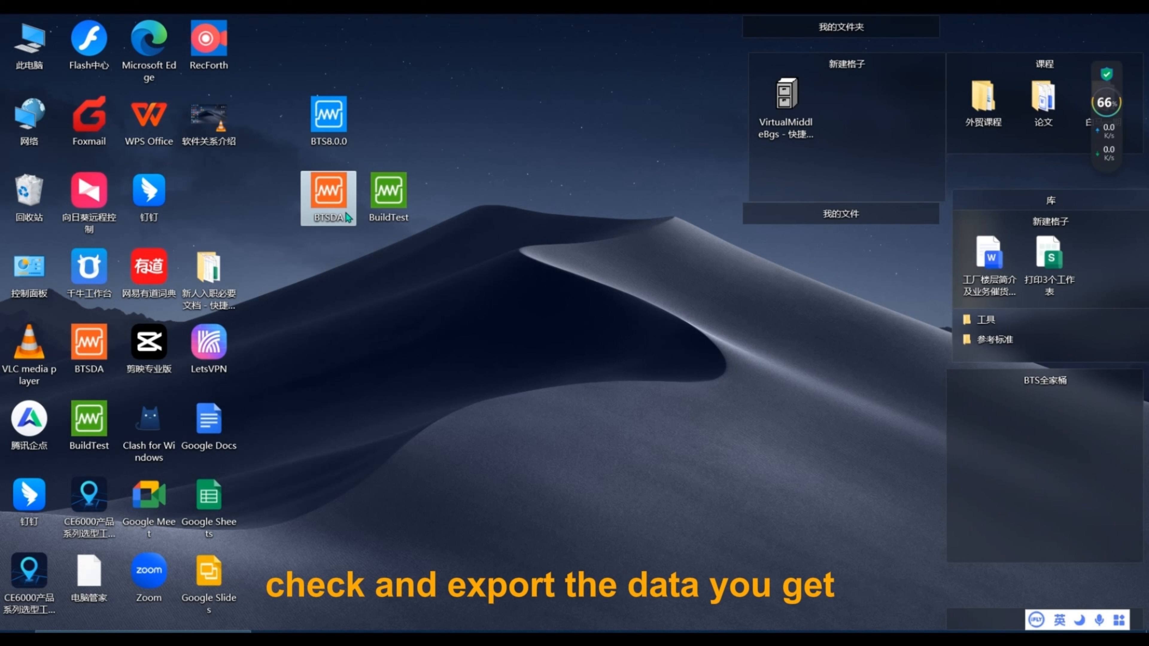
left_click(390, 219)
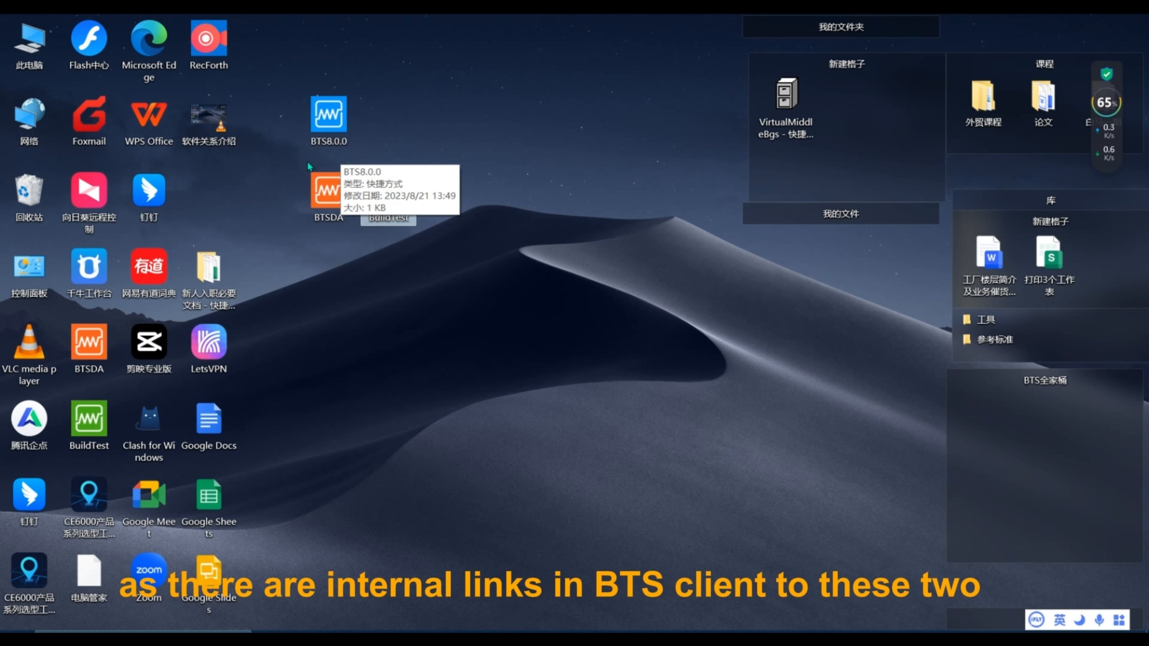
left_click_drag(289, 162, 460, 263)
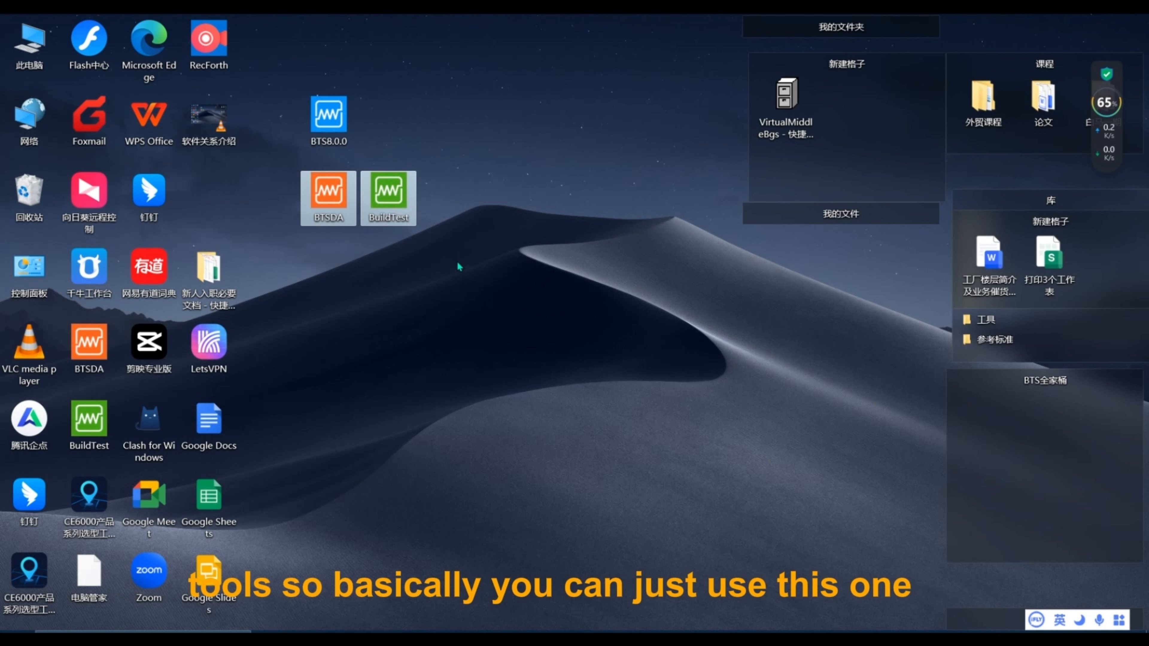
left_click(350, 140)
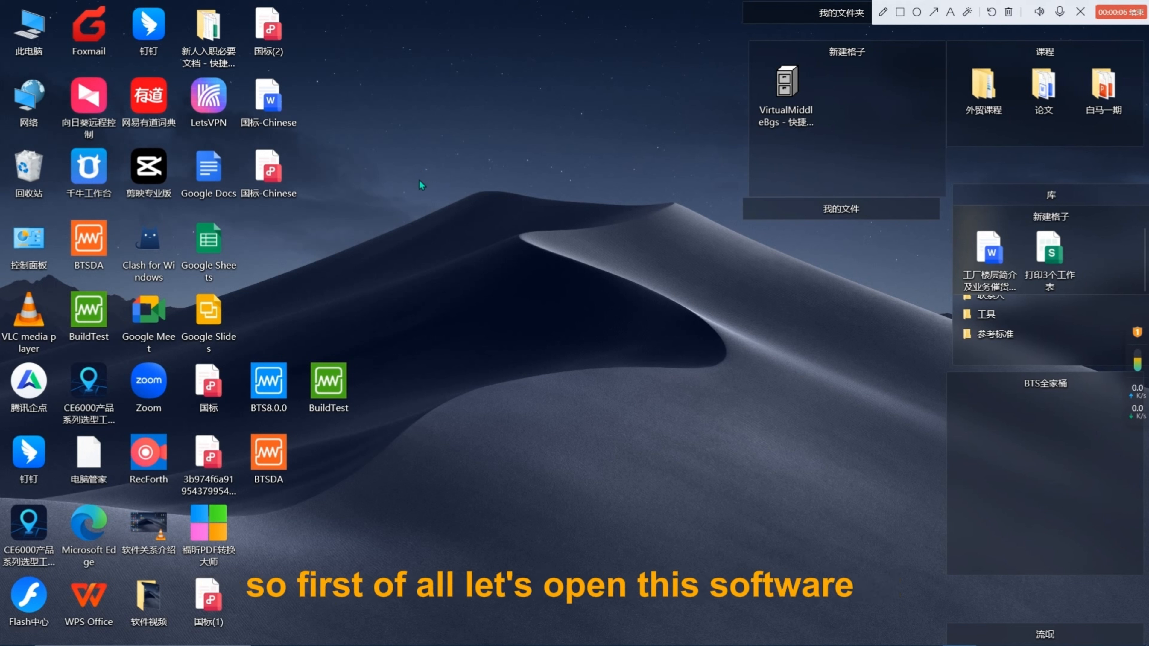
Launch the BTS8.0.0 client and browse the Language and Set menus.
double_click(286, 398)
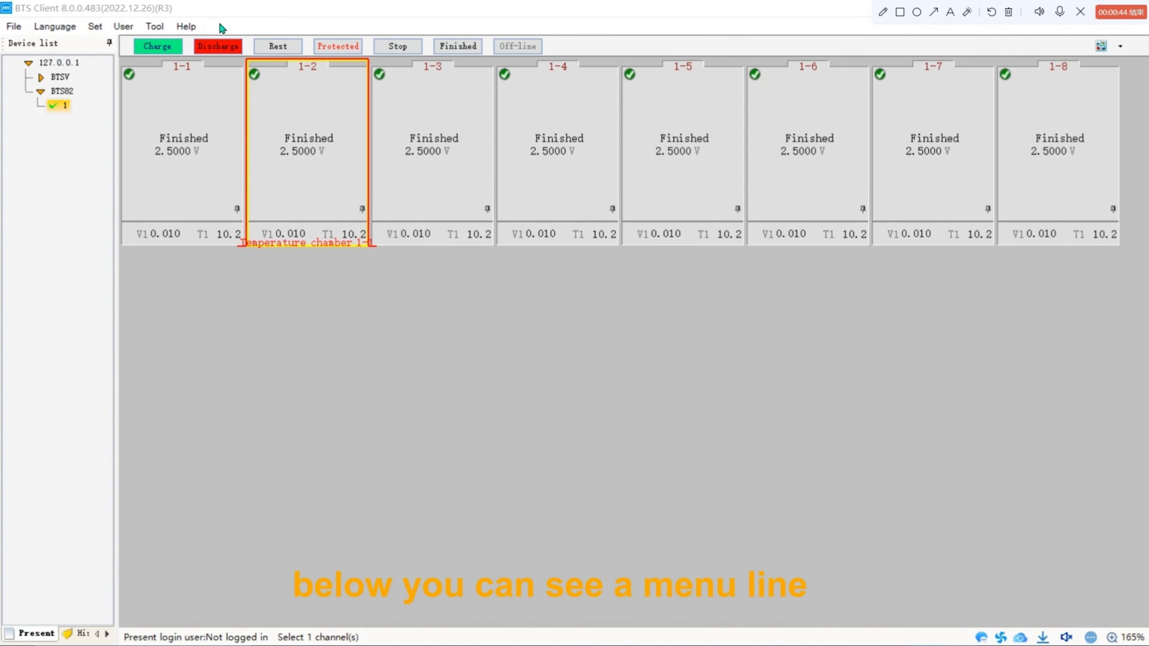
left_click(50, 27)
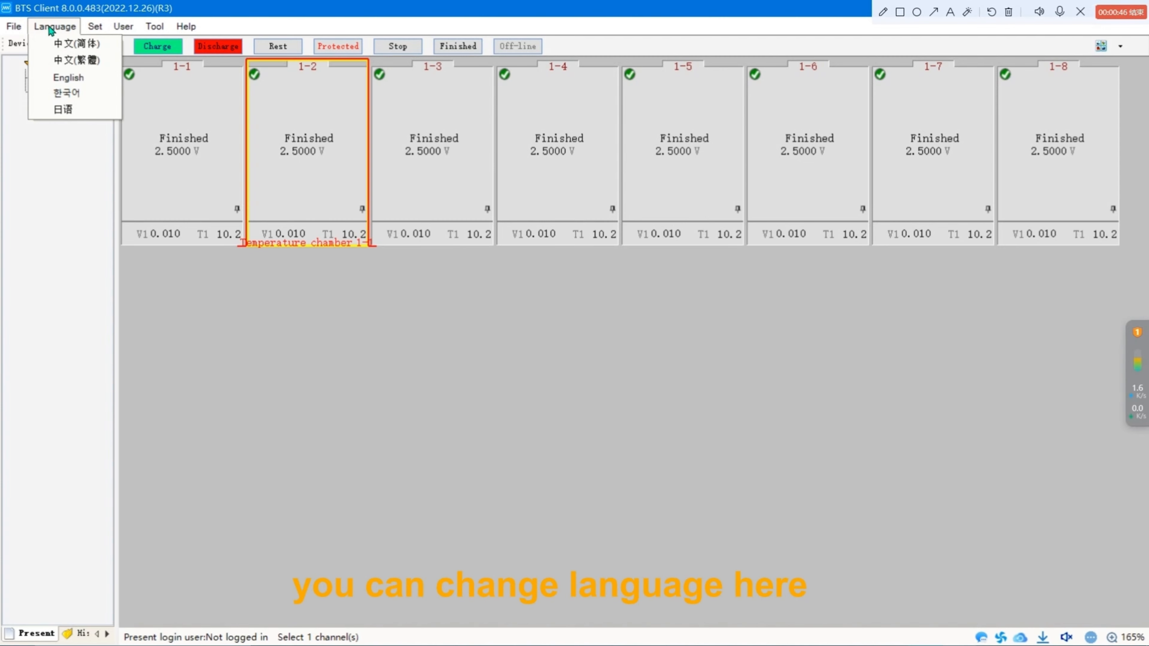
mouse_move(95, 27)
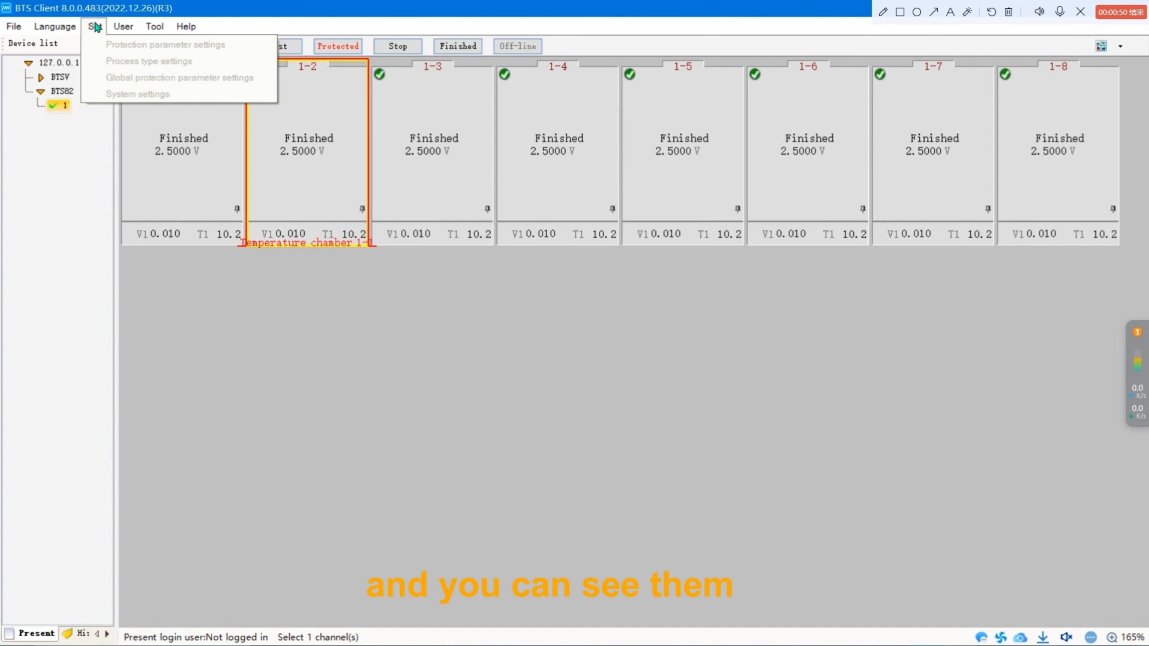
mouse_move(130, 48)
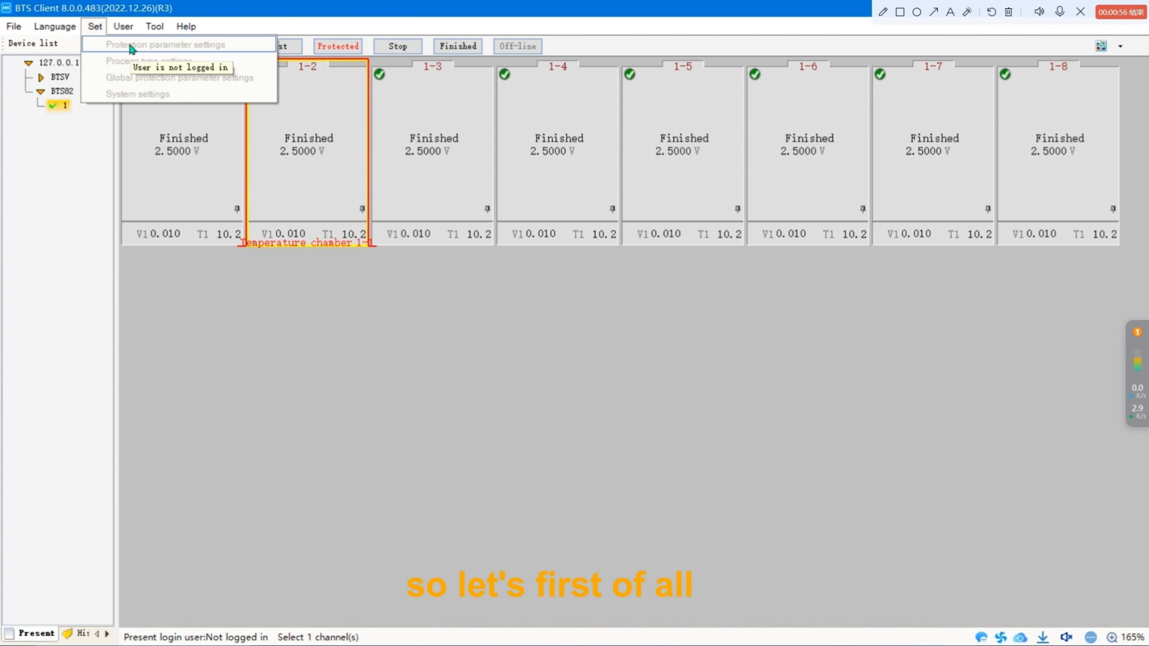
Log in as admin with the saved password, revealing the password before confirming.
left_click(126, 28)
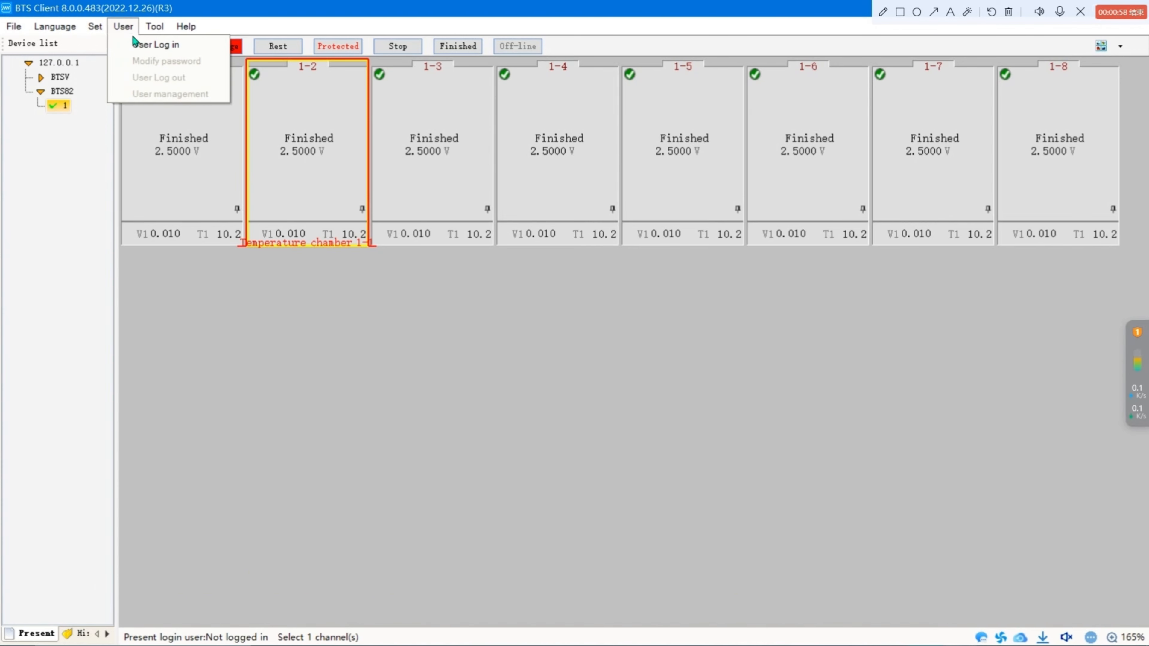
left_click(141, 45)
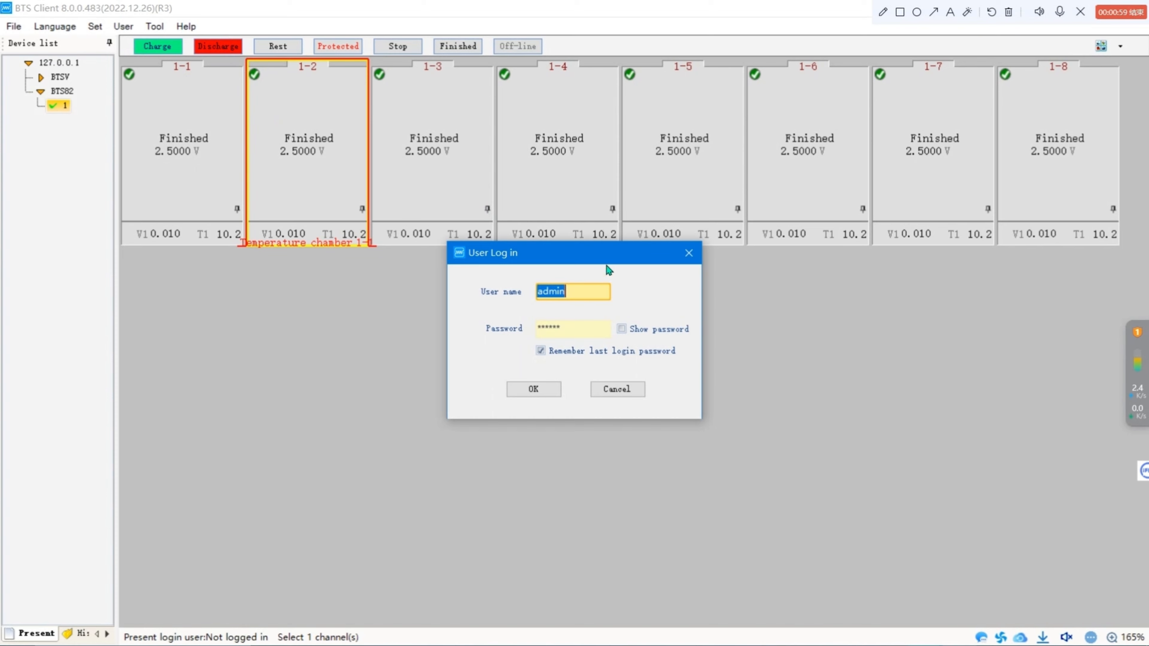
left_click(611, 299)
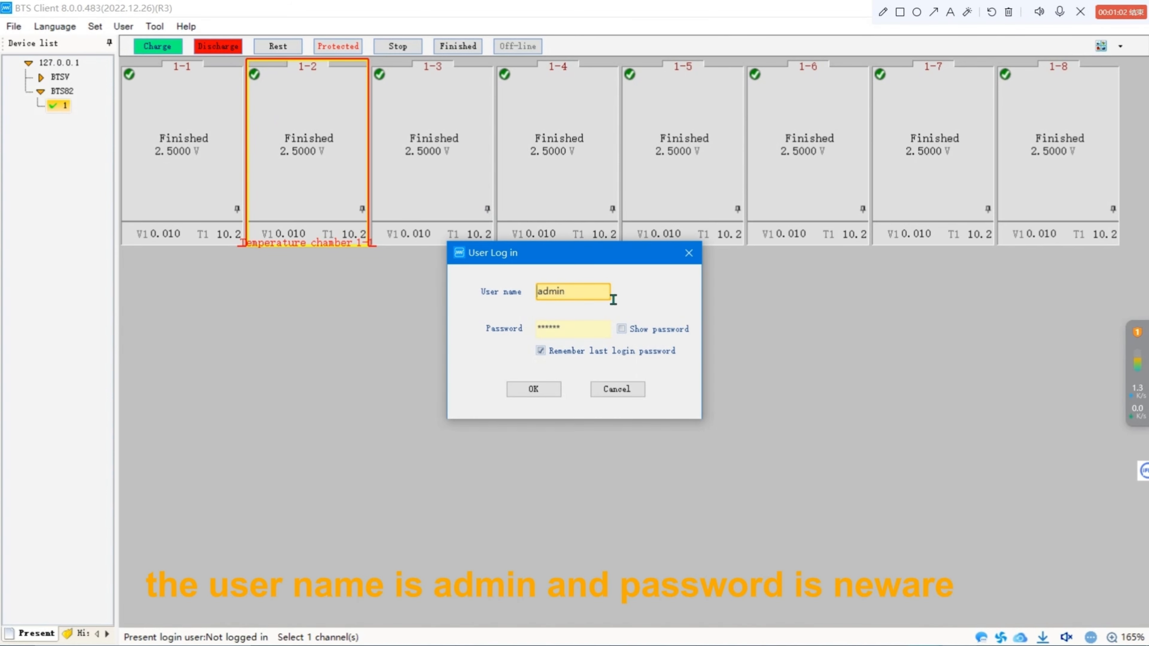
left_click(622, 329)
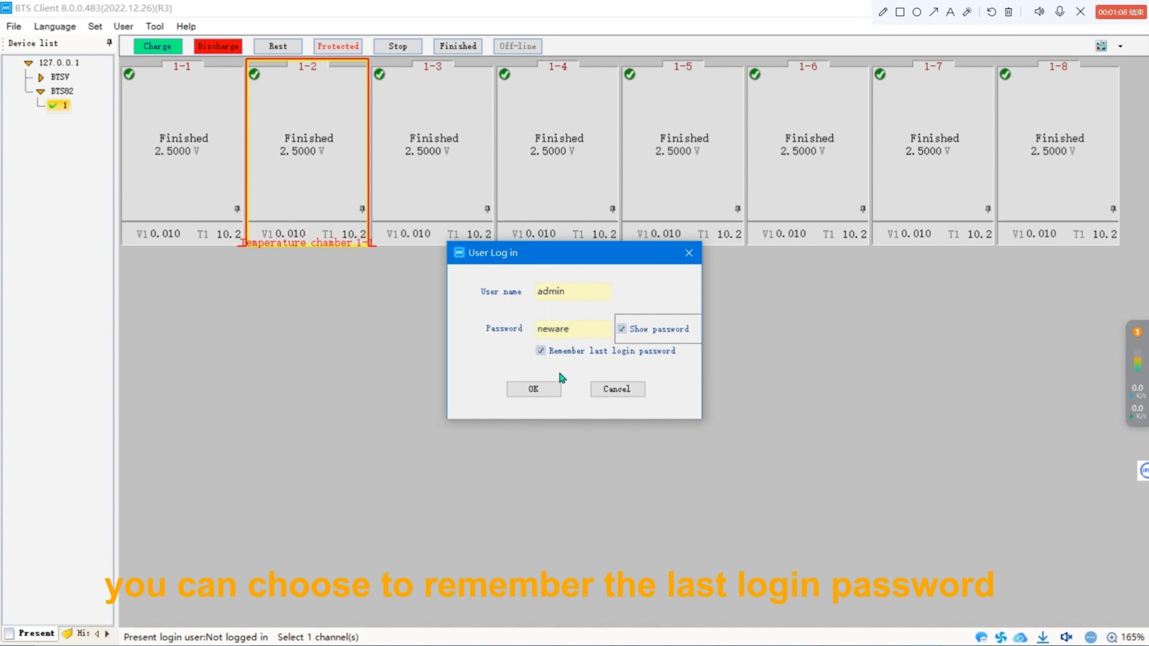
left_click(555, 391)
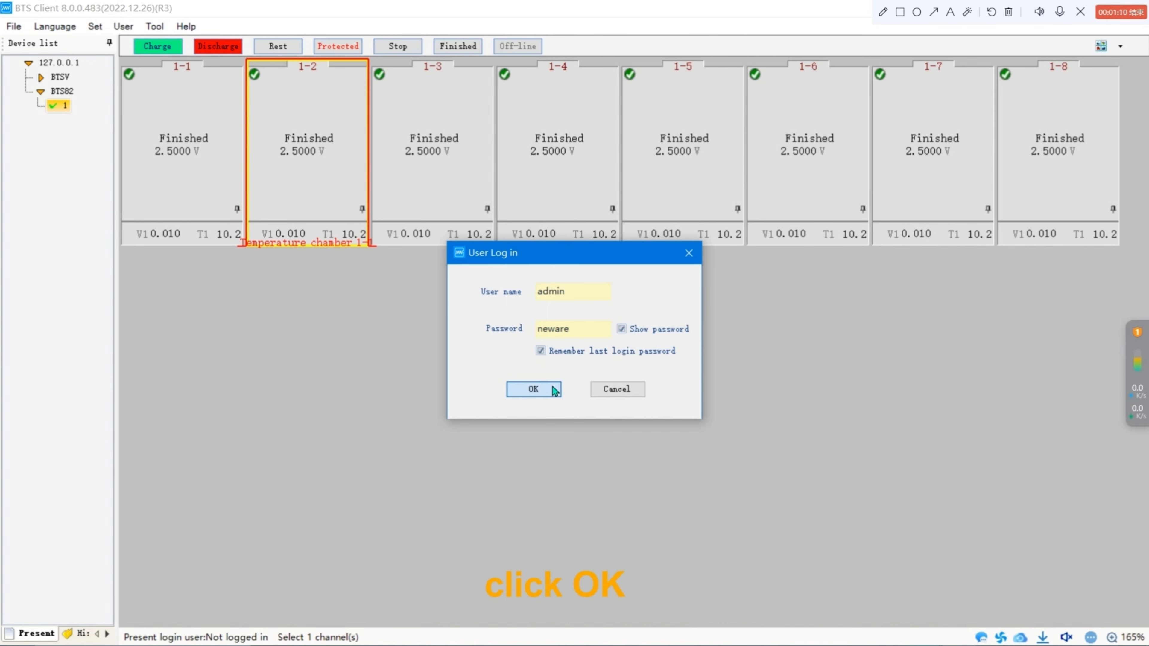
Open System settings and review the Barcode and Download data sections.
left_click(94, 28)
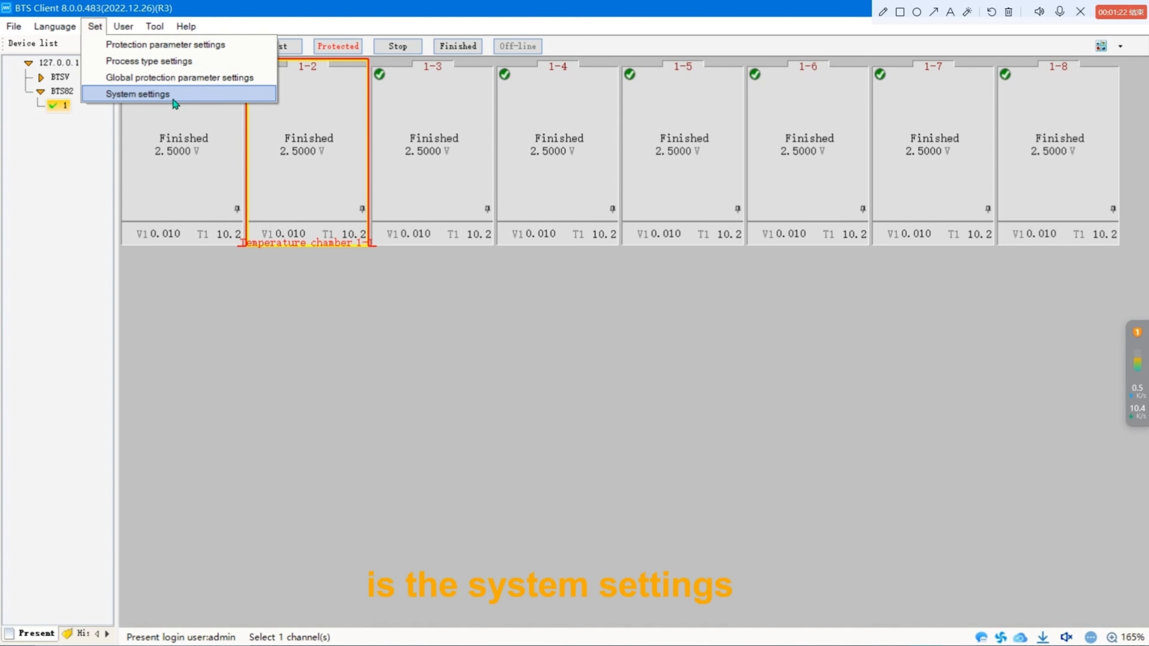
left_click(189, 96)
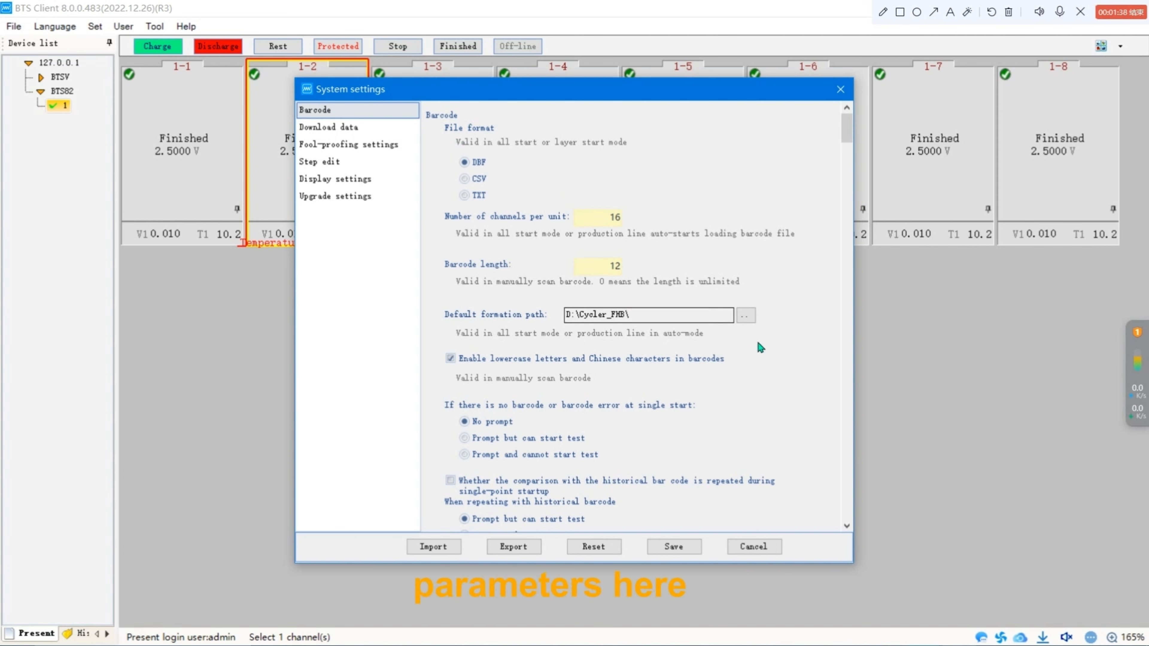
scroll(648, 338, "down", 3)
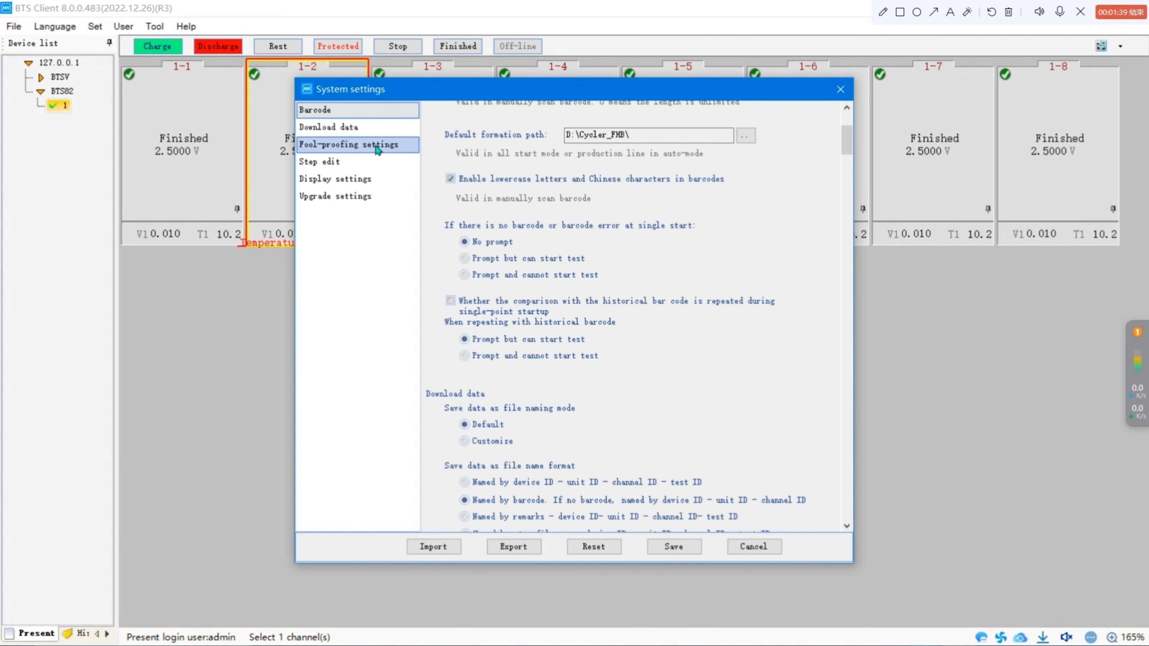
left_click(365, 131)
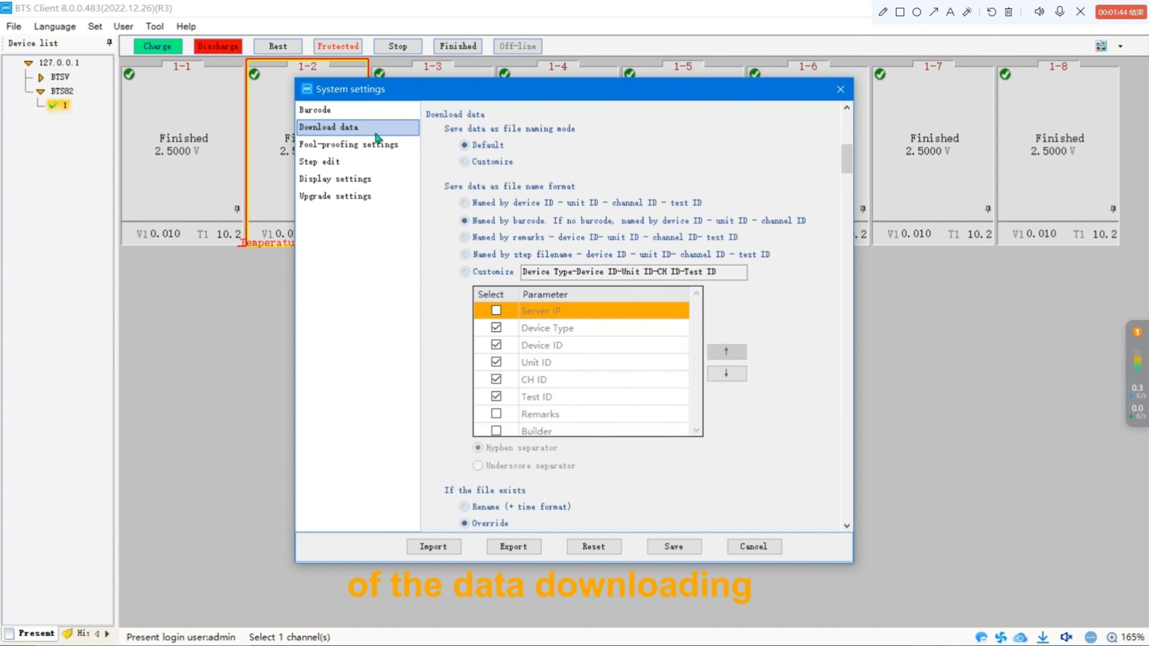
scroll(785, 340, "down", 6)
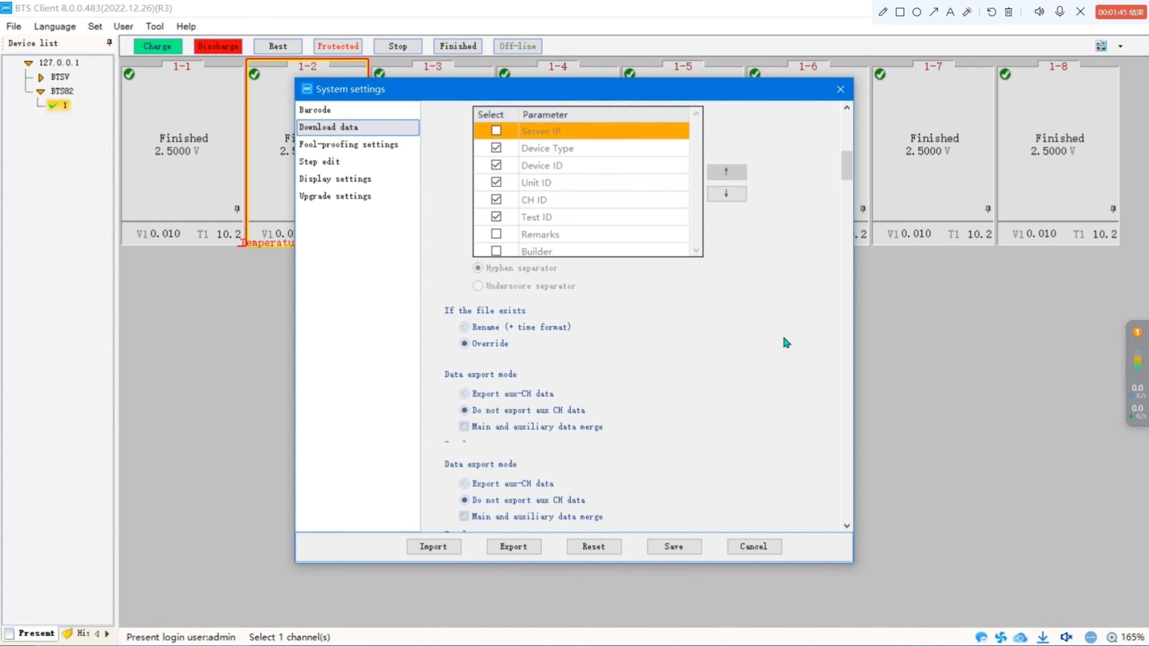
scroll(681, 347, "up", 9)
scroll(656, 302, "down", 8)
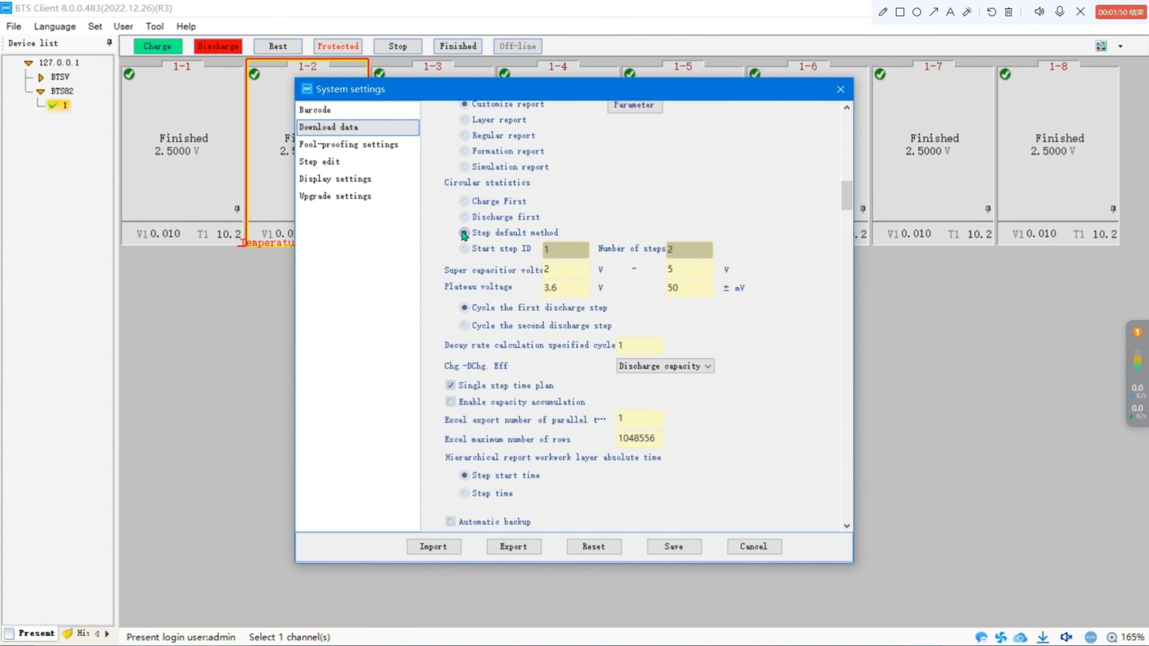
left_click(371, 146)
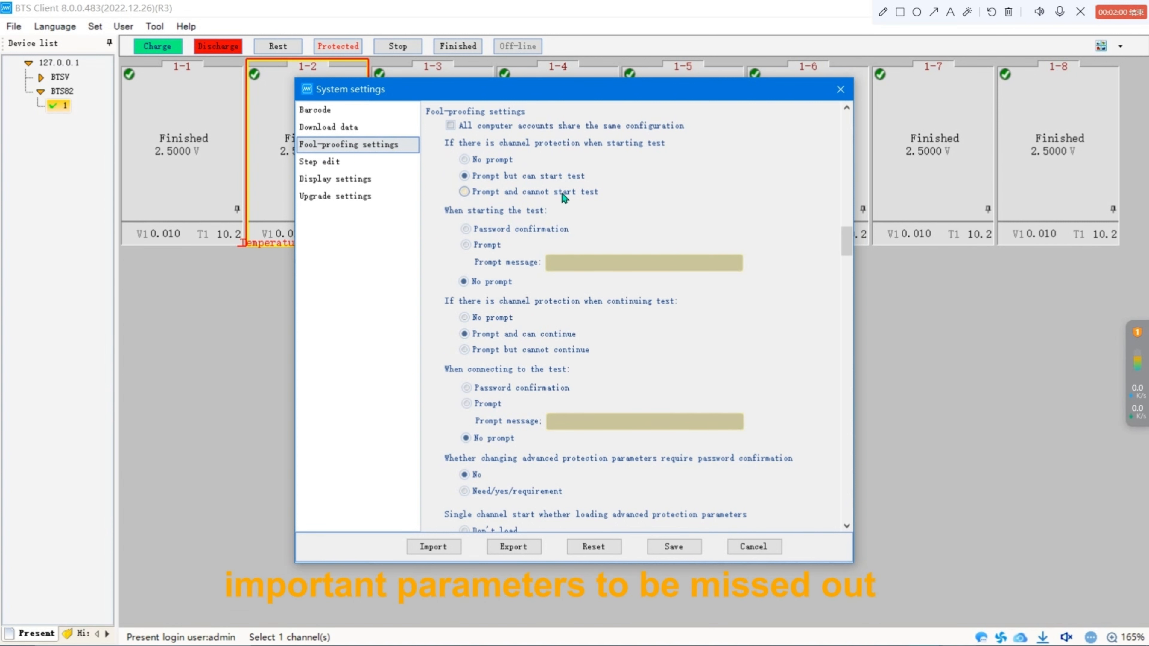
In Step edit, move the -ΔV parameter from the hidden list to the displayed step parameters.
left_click(347, 166)
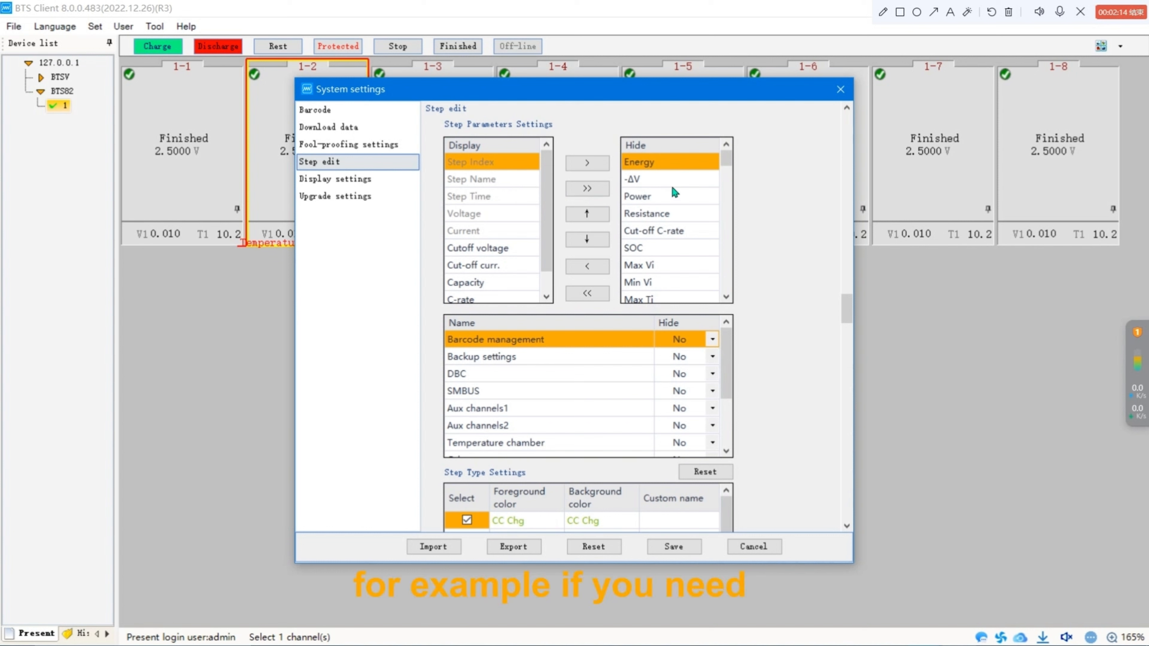
left_click(658, 181)
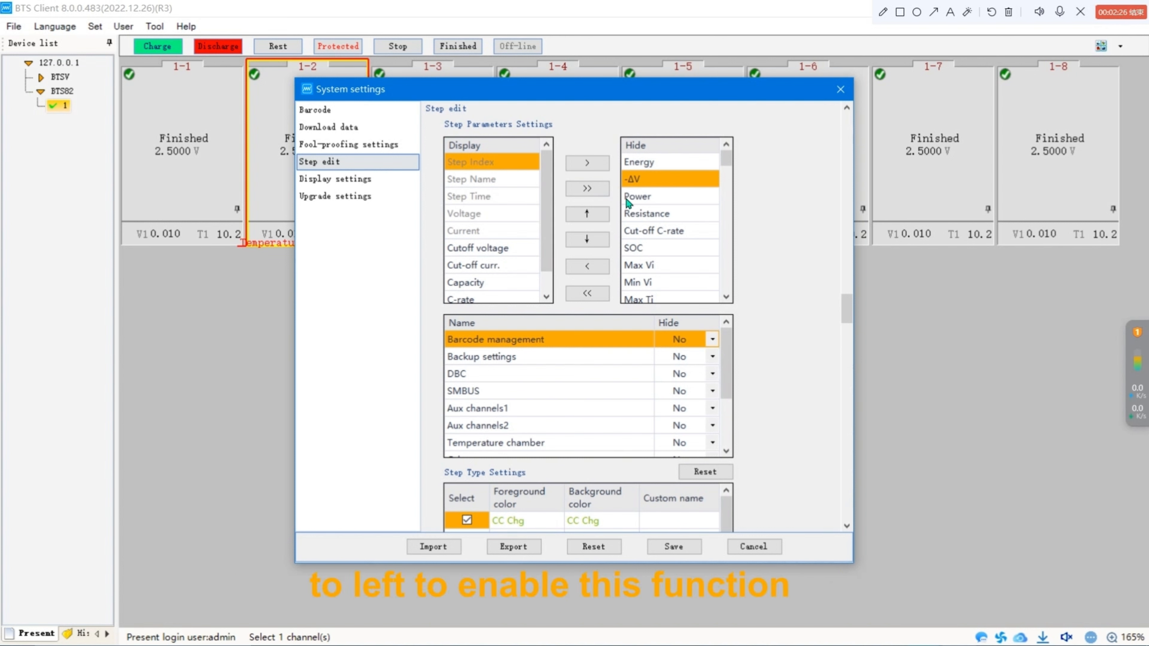
left_click(595, 267)
left_click(510, 283)
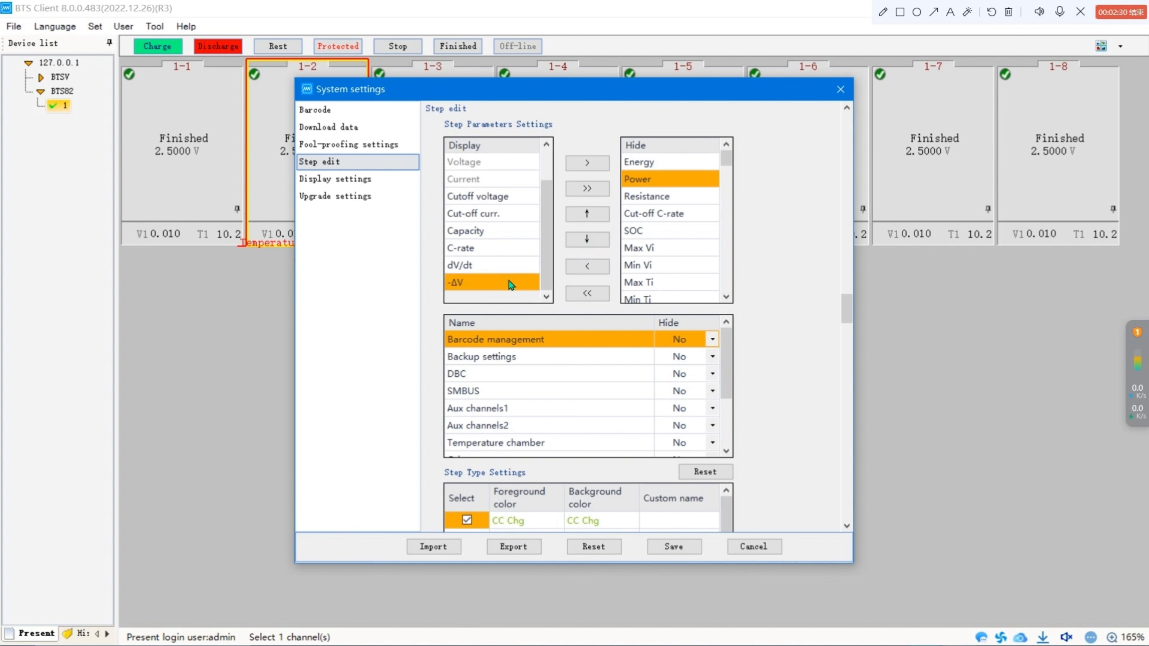
Review the Display settings, Upgrade settings and Download data sections, then close System settings without saving.
left_click(381, 182)
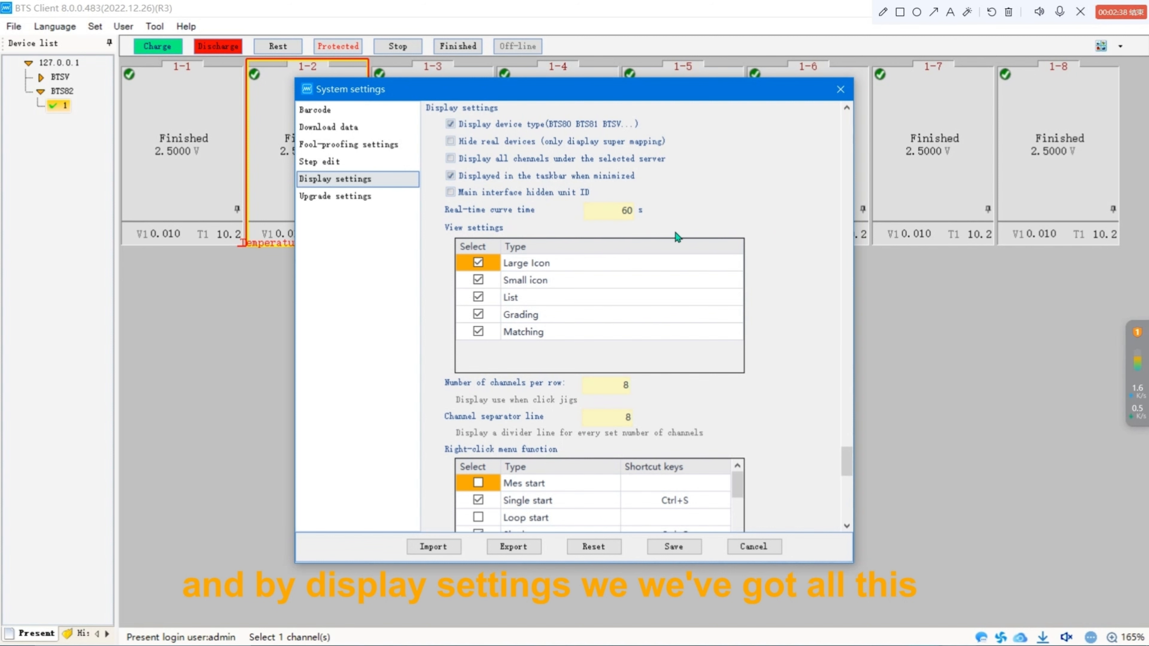
scroll(796, 267, "down", 3)
scroll(519, 297, "down", 1)
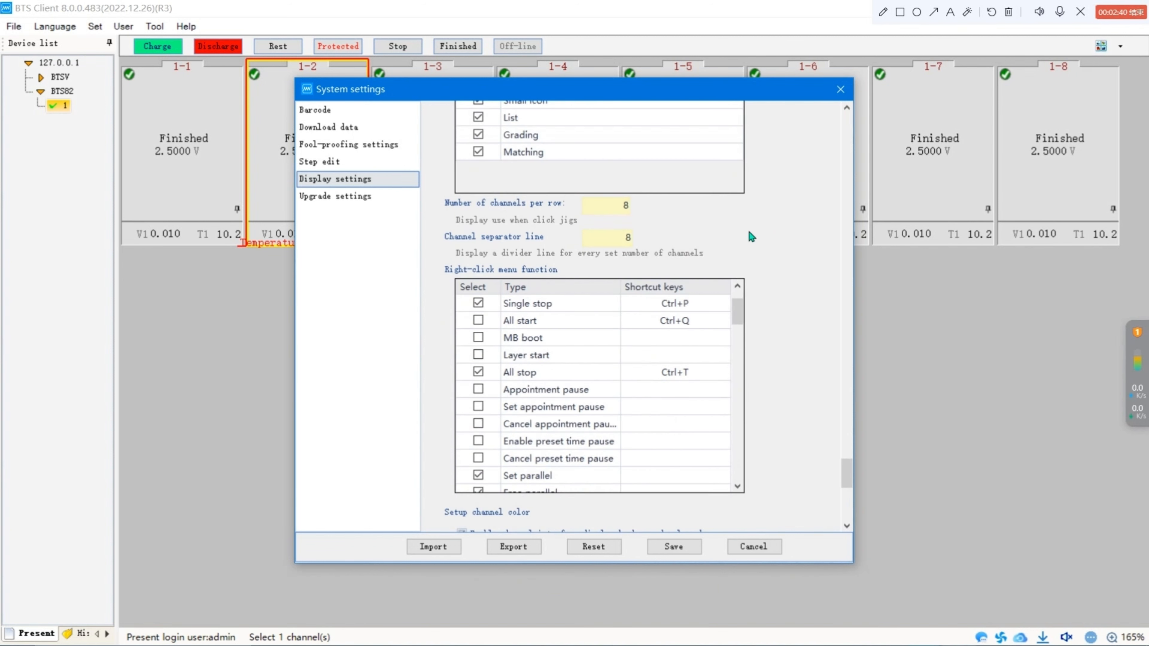
scroll(749, 237, "down", 3)
scroll(683, 247, "up", 1)
scroll(791, 228, "up", 3)
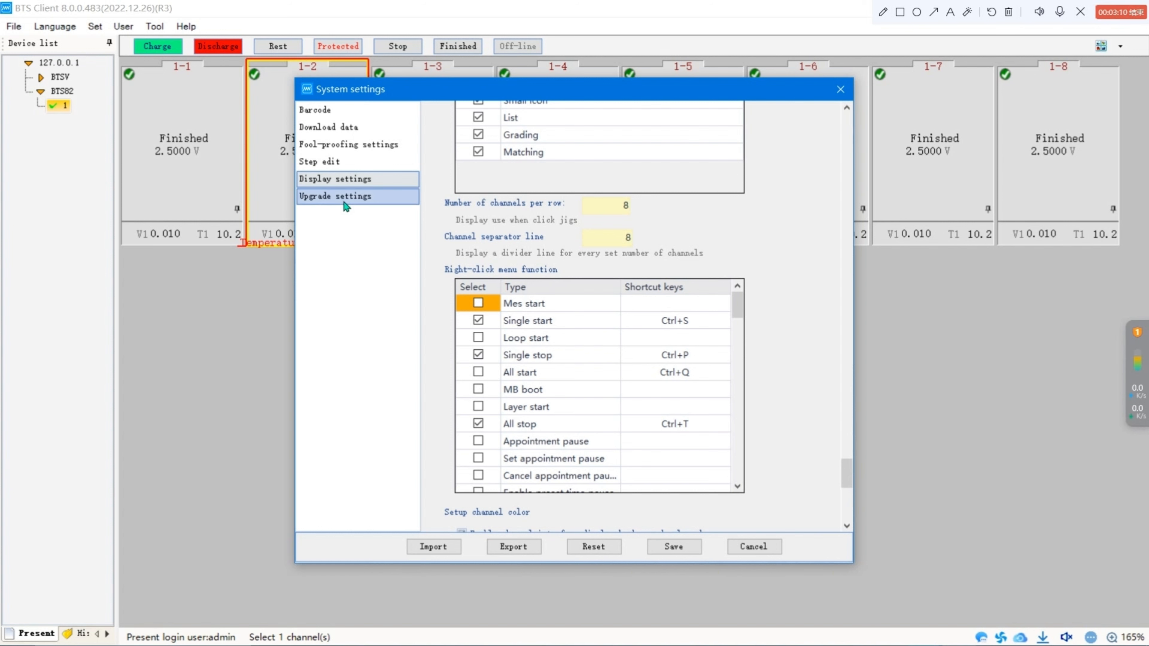
left_click(335, 196)
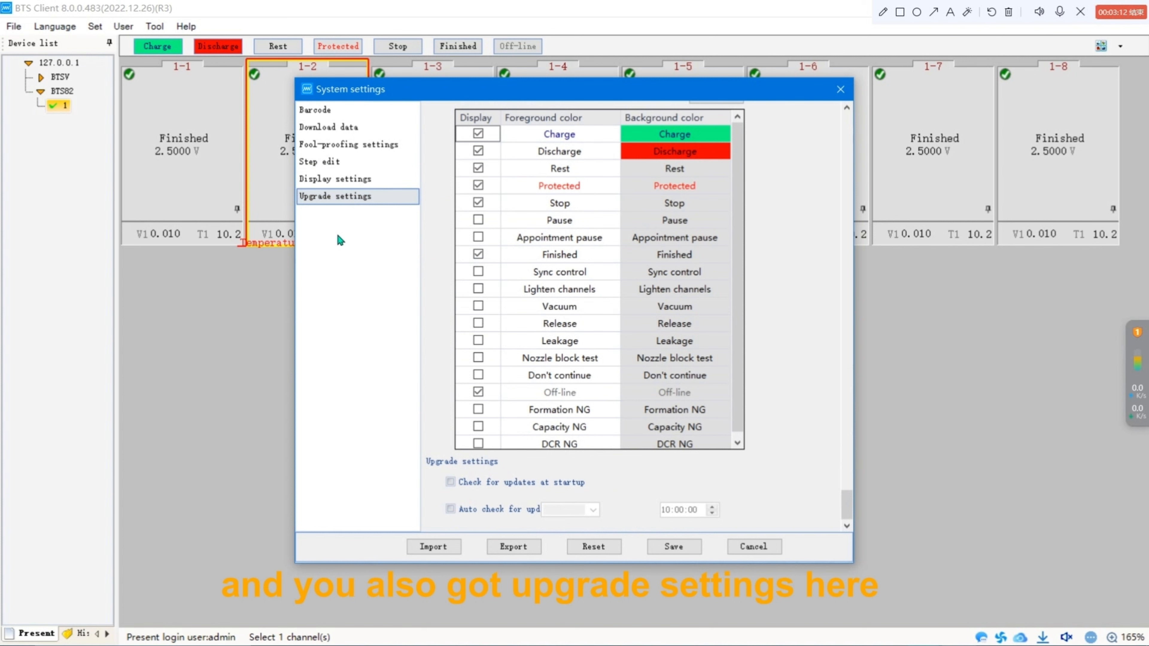
left_click(380, 181)
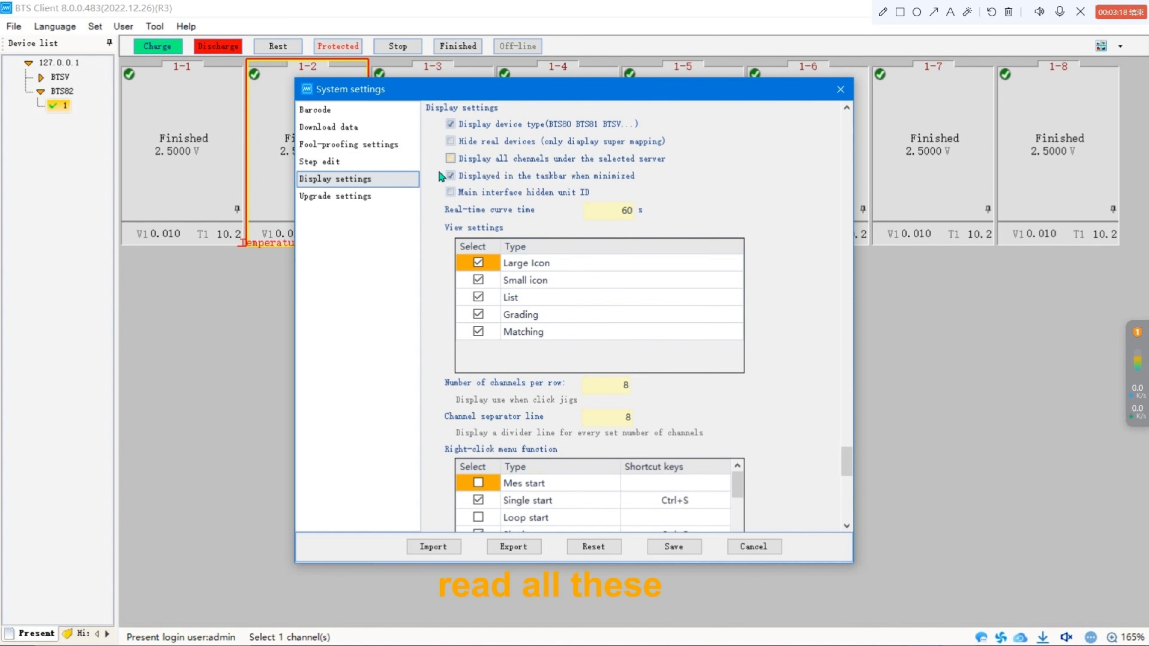
left_click(376, 136)
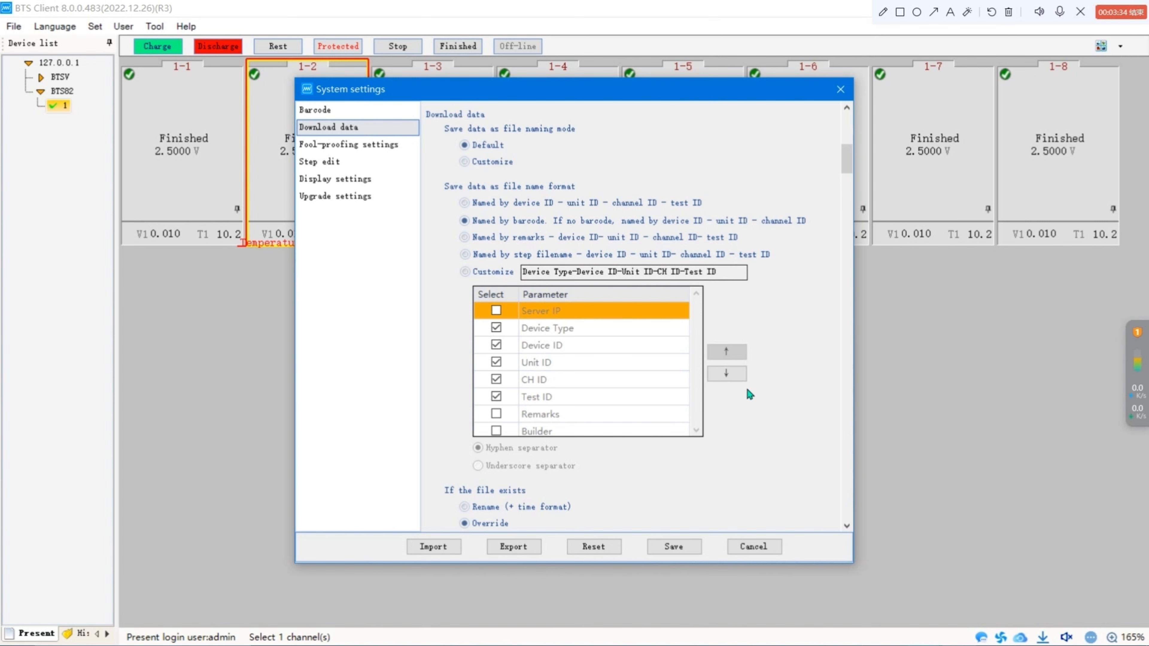
left_click(764, 547)
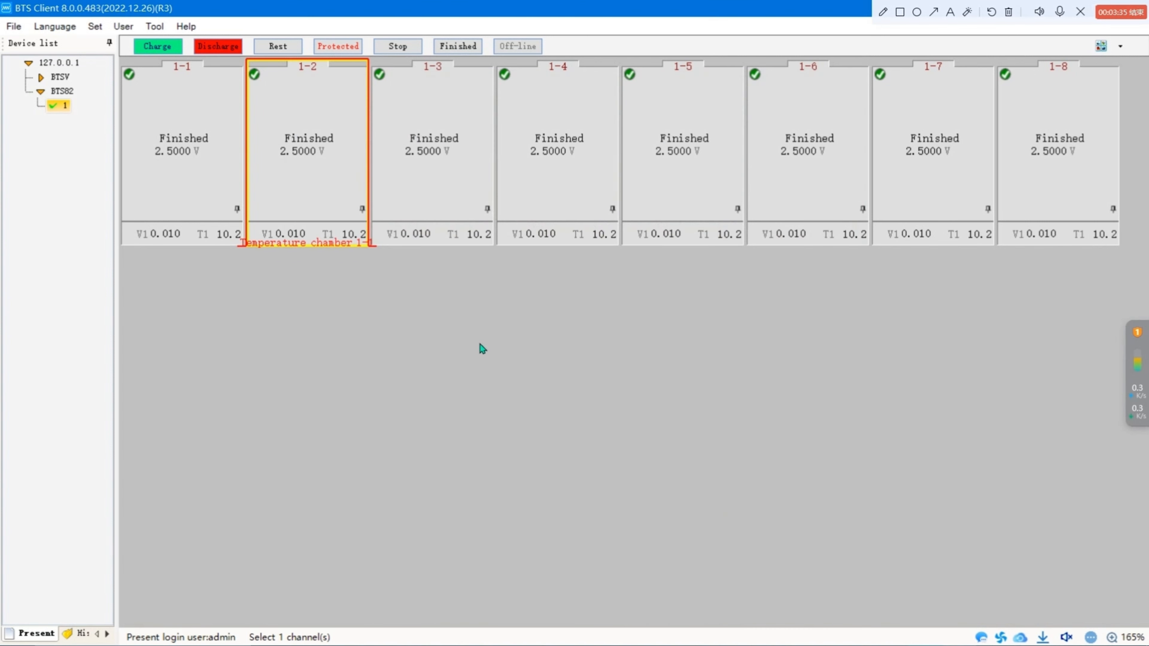
Open the Protection parameter settings.
left_click(94, 26)
mouse_move(123, 26)
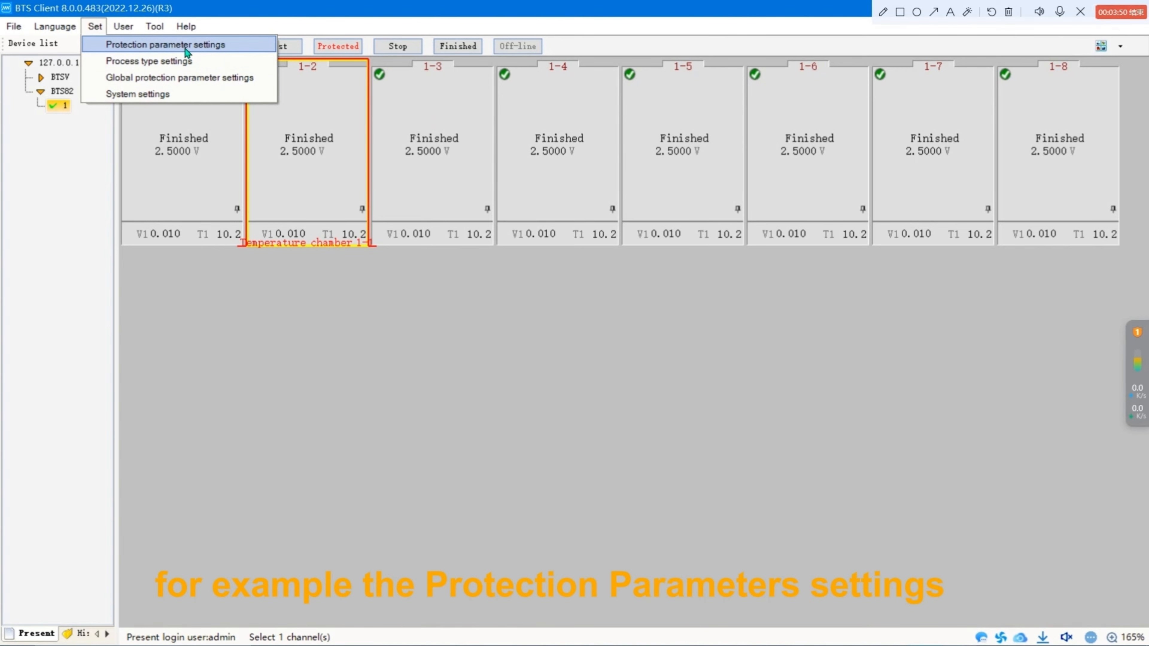
left_click(244, 48)
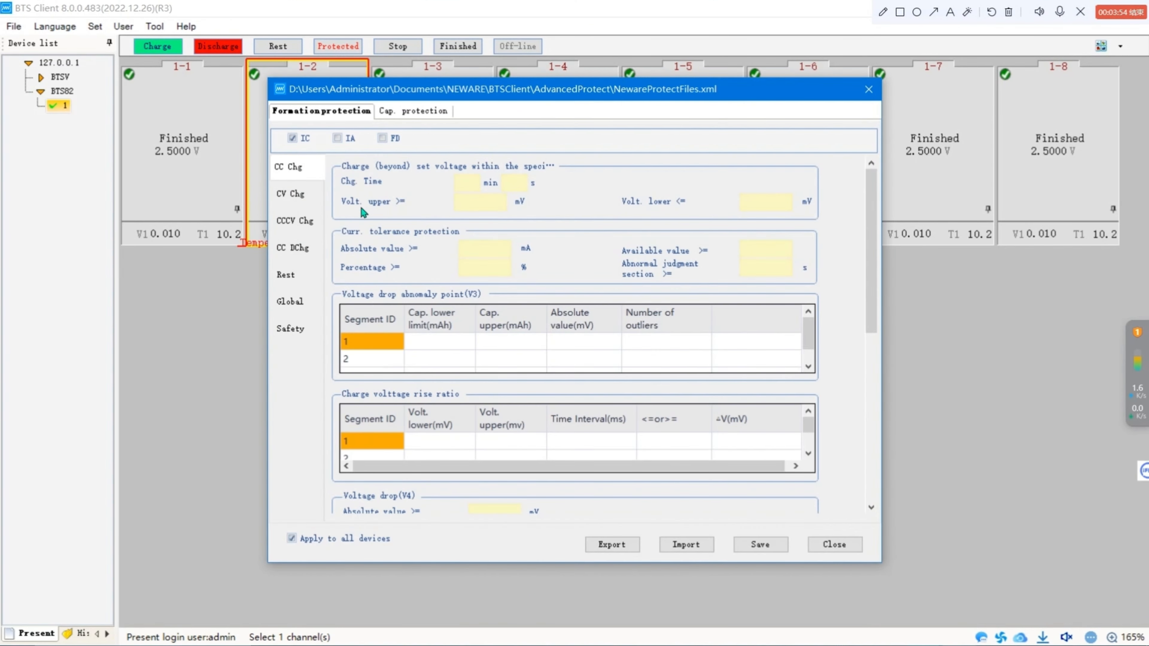
Scroll through the CC Chg formation protection parameters, then close the protection parameter settings without saving.
mouse_move(357, 205)
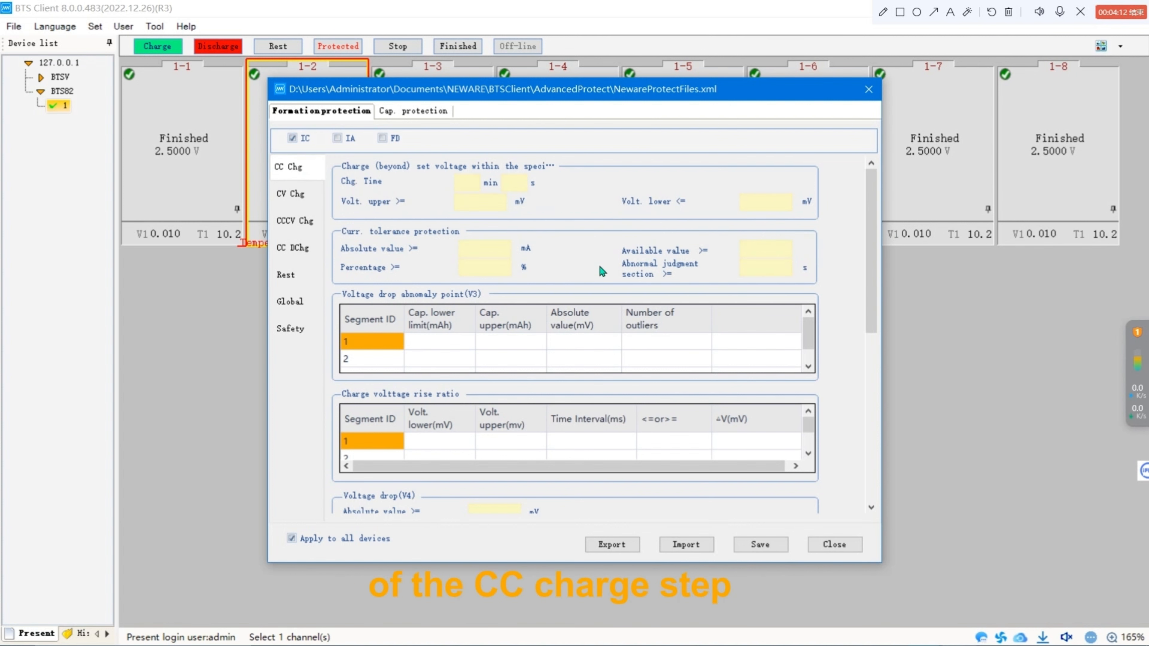
scroll(604, 267, "down", 3)
scroll(726, 288, "down", 6)
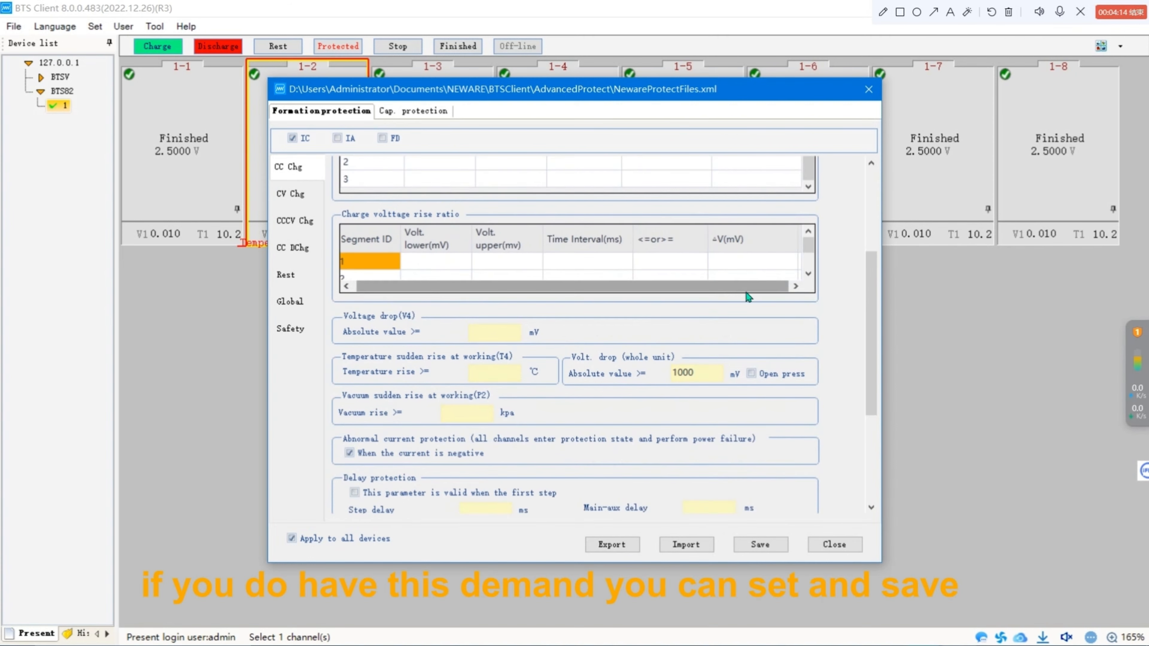
scroll(684, 319, "up", 10)
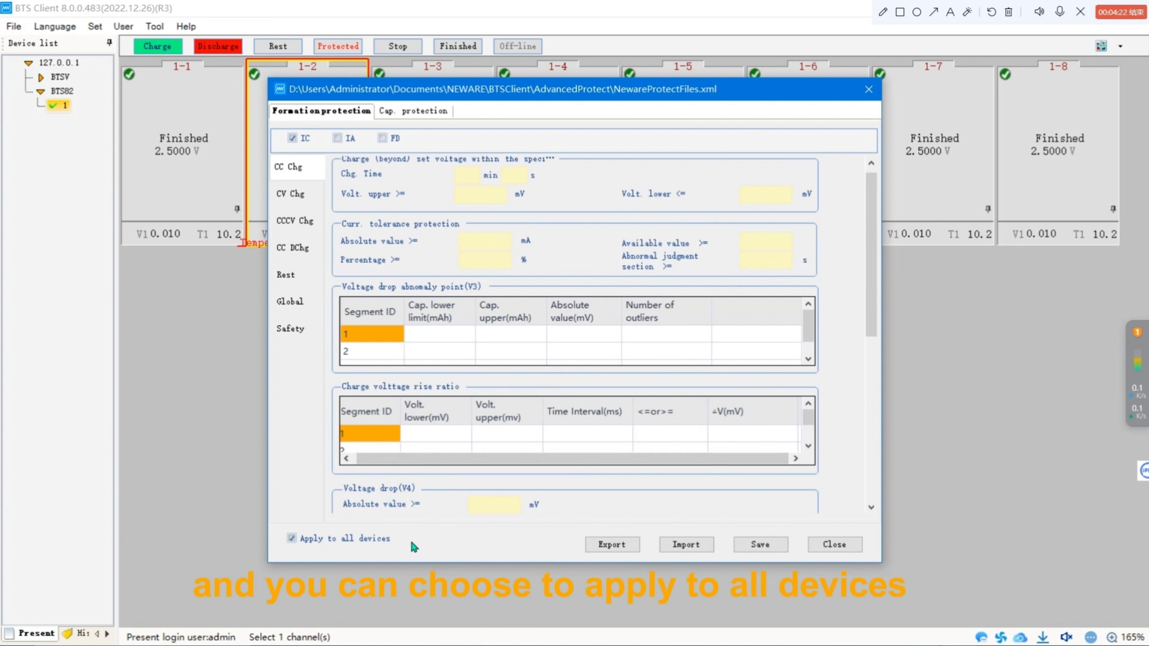
scroll(391, 236, "up", 1)
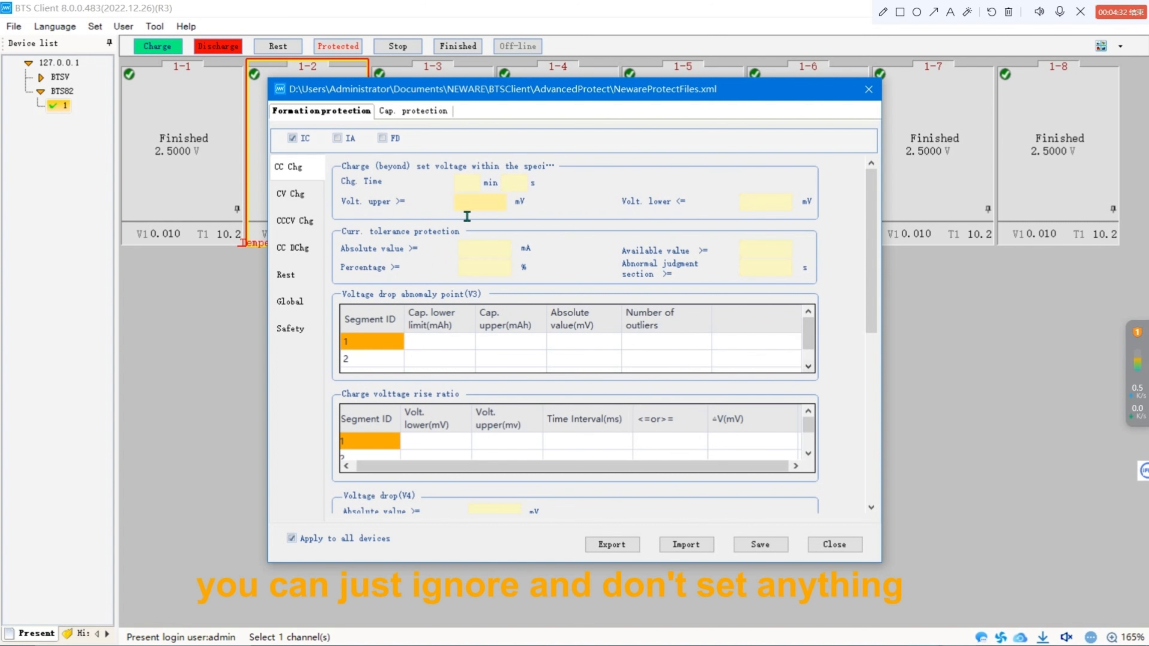
left_click(842, 545)
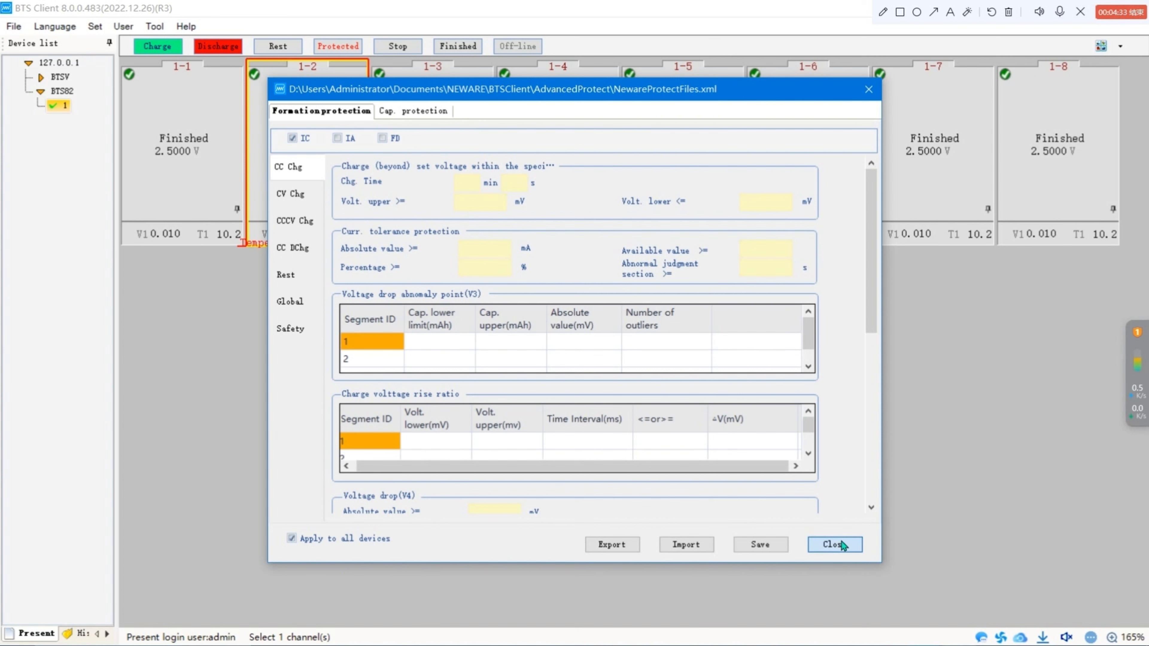
Browse the Set, Tool, Language and Help menus without choosing any command.
left_click(100, 29)
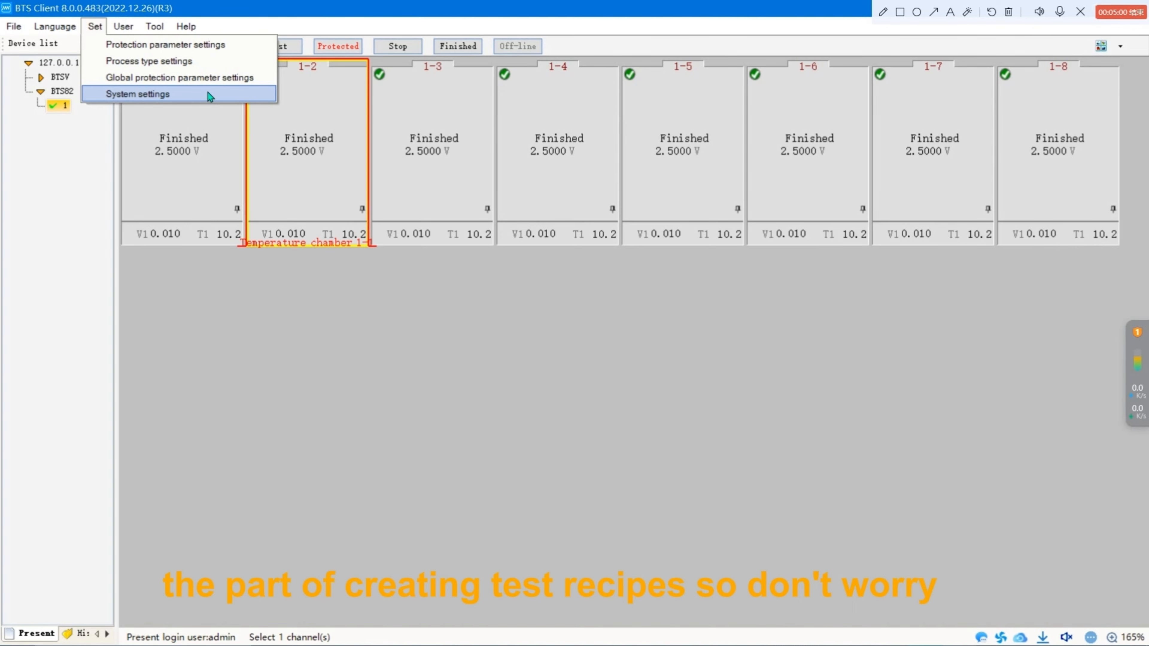
mouse_move(154, 28)
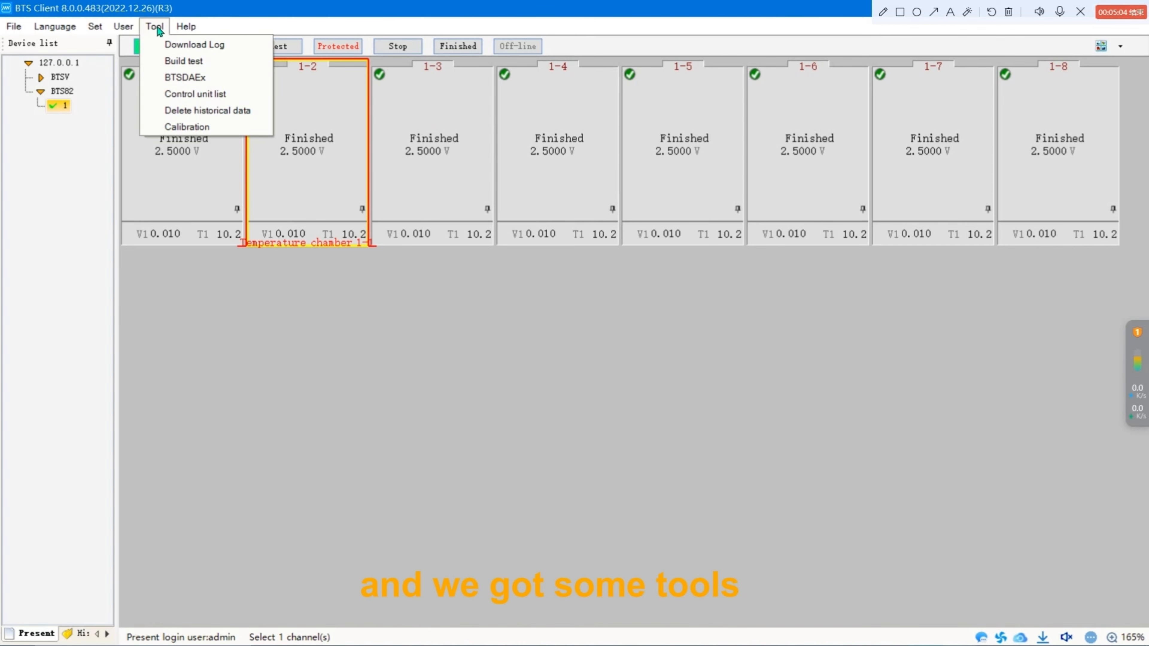
left_click(155, 28)
left_click(155, 28)
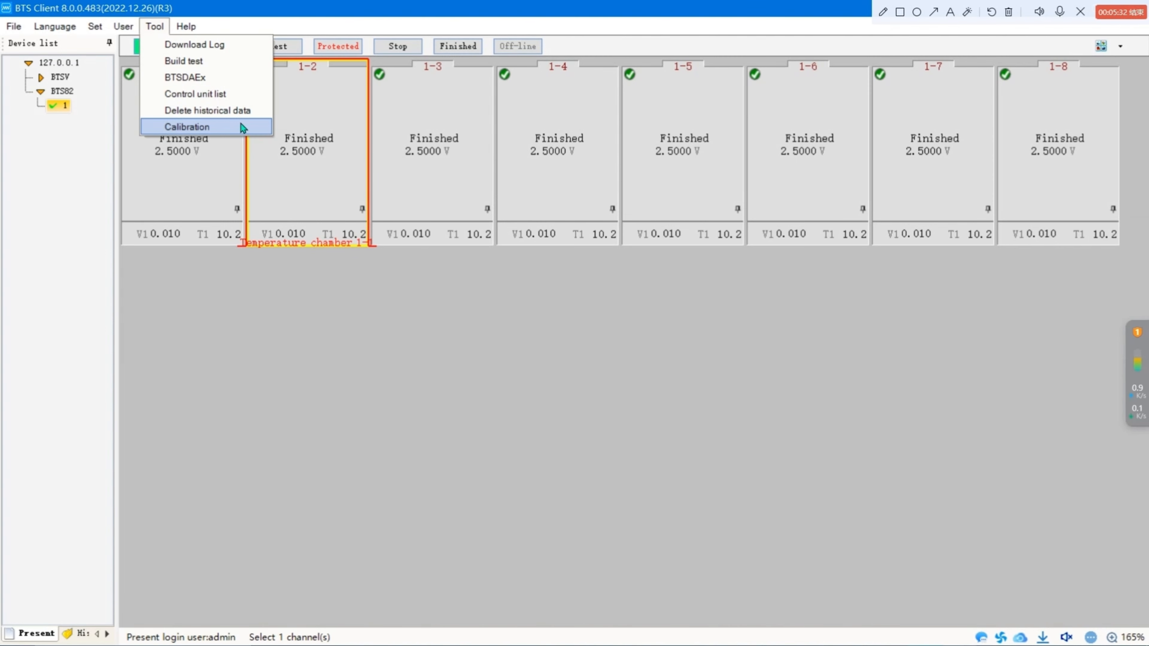
mouse_move(197, 30)
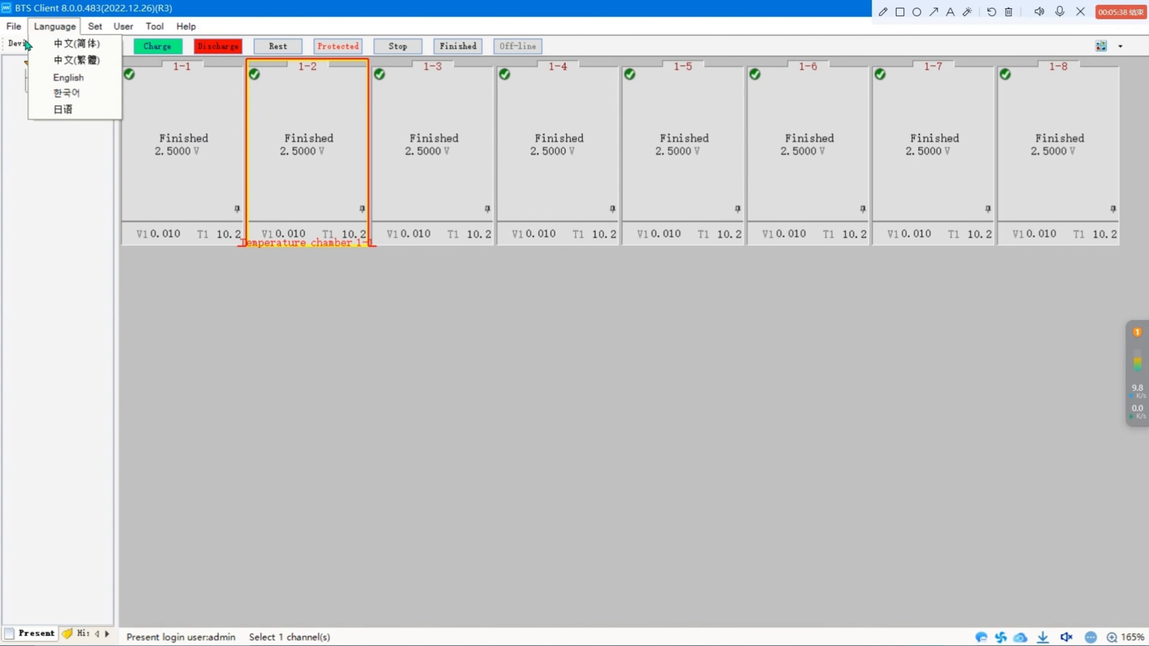
mouse_move(15, 31)
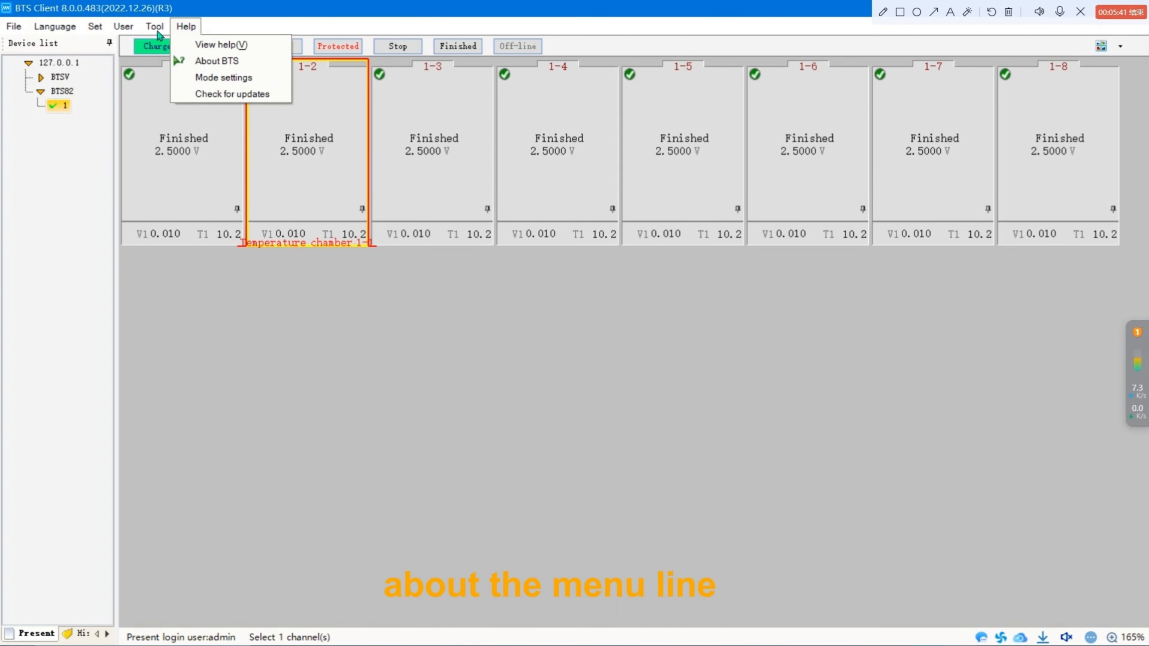
mouse_move(123, 26)
left_click(416, 380)
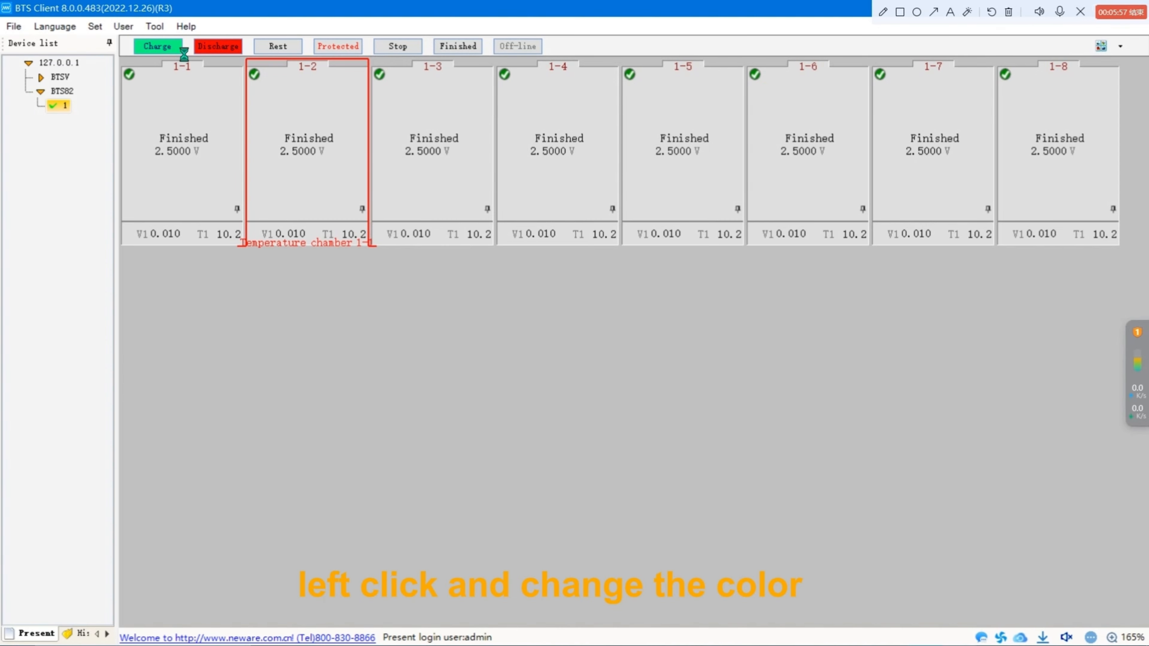
Open the Charge status colour picker and its context menu, closing both without changing anything.
left_click(177, 49)
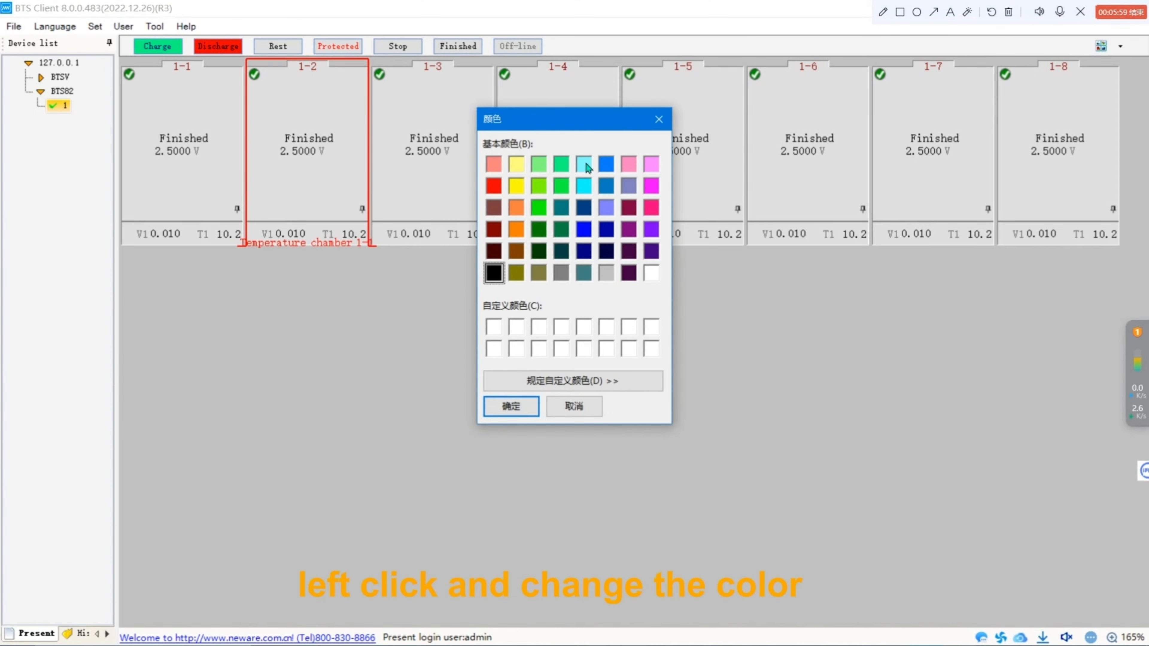
left_click(658, 119)
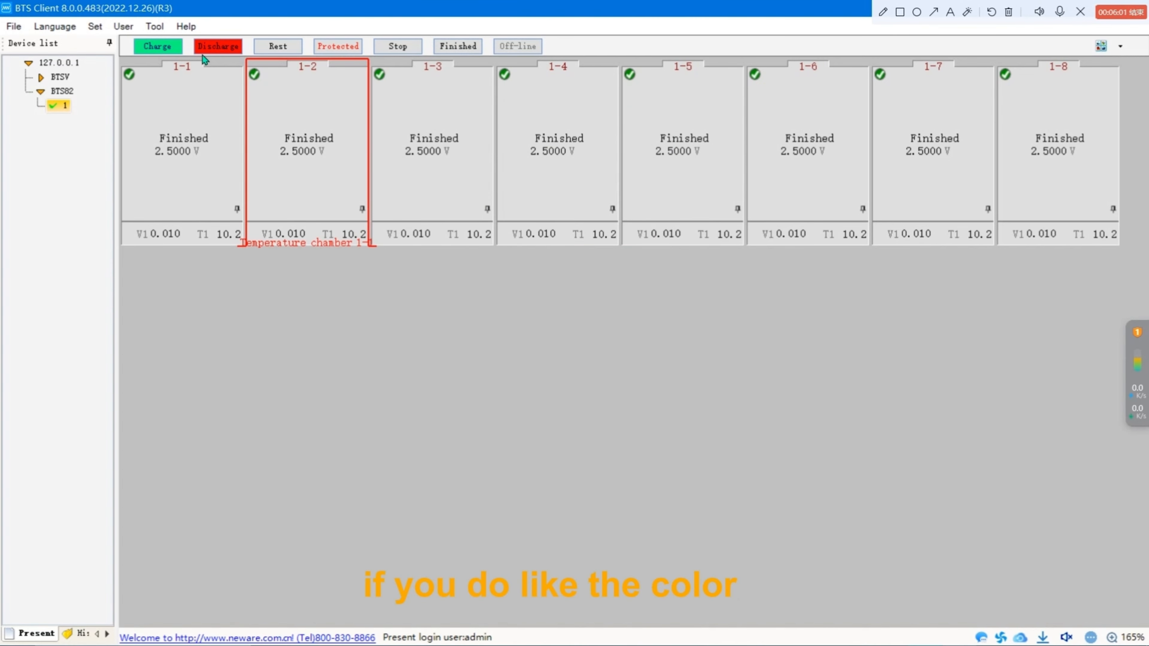
right_click(181, 51)
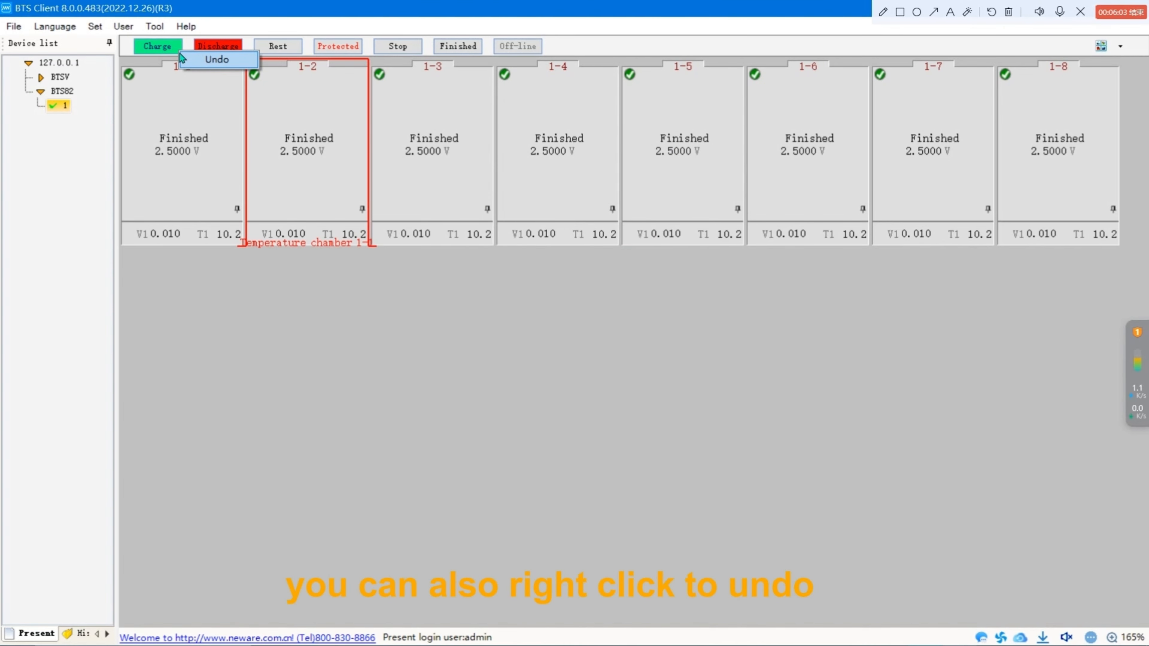
left_click(204, 108)
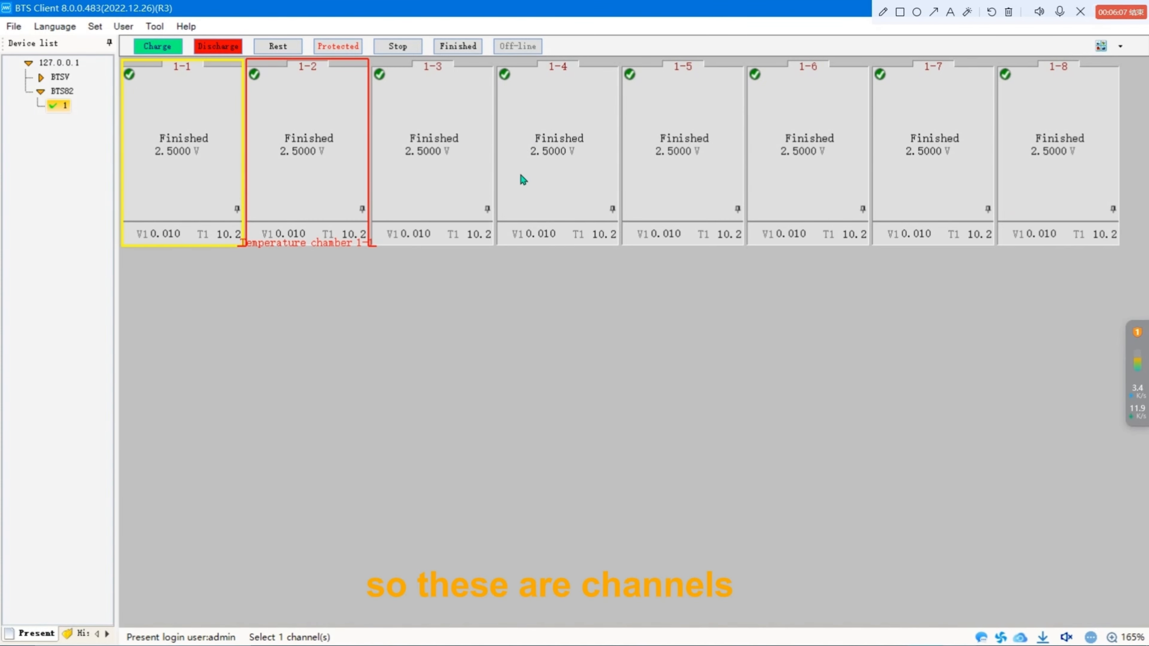
Select all eight channels of device 1 and open the device's context menu without choosing an option.
mouse_move(70, 66)
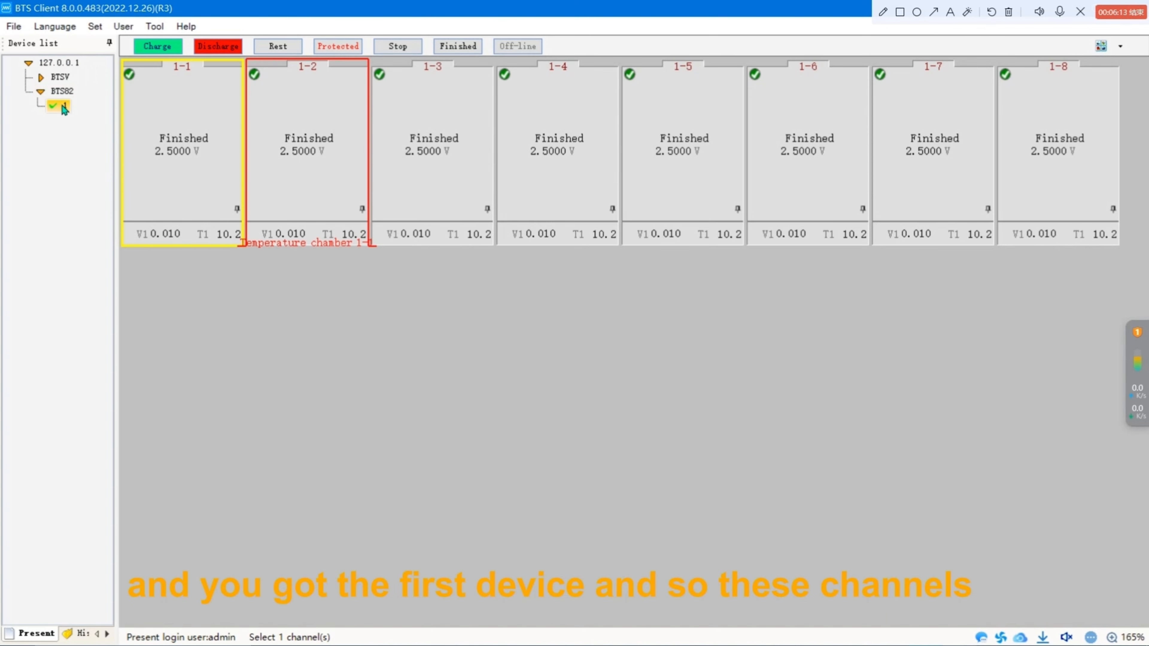
mouse_move(64, 109)
left_click_drag(227, 310, 1034, 173)
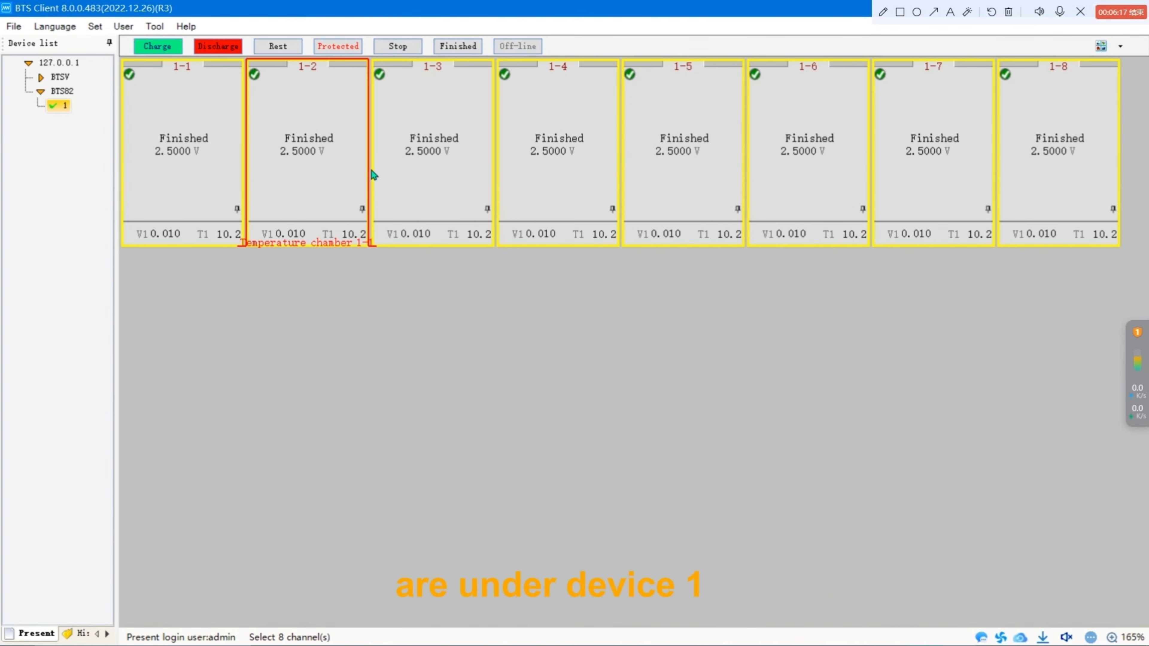
right_click(66, 108)
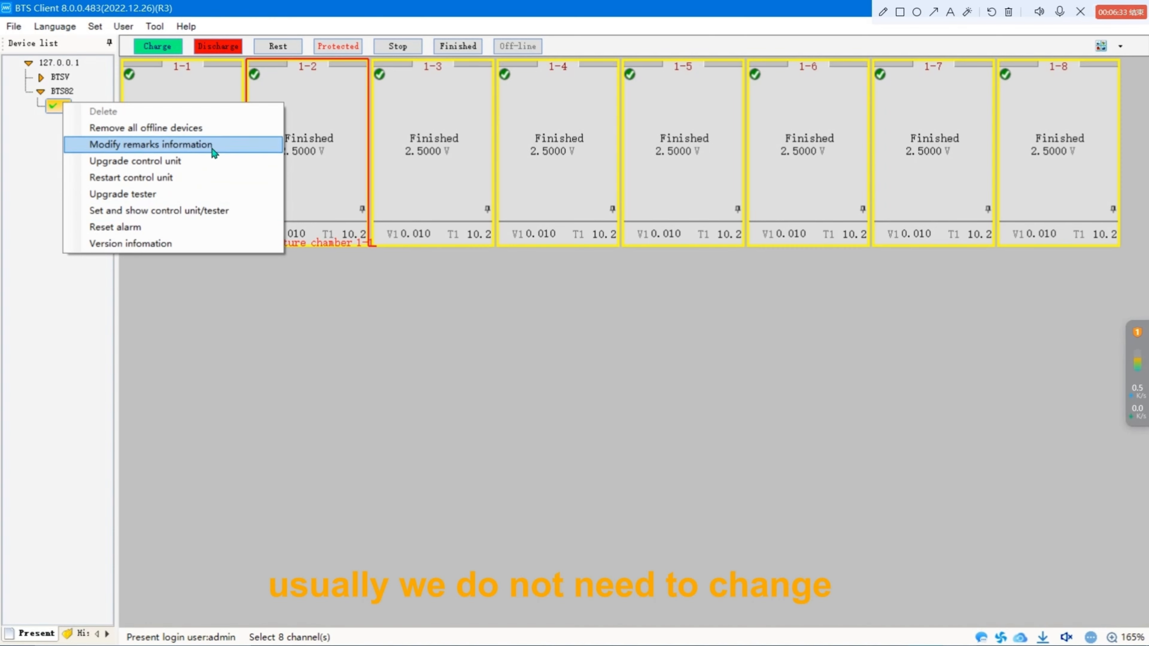
left_click(431, 338)
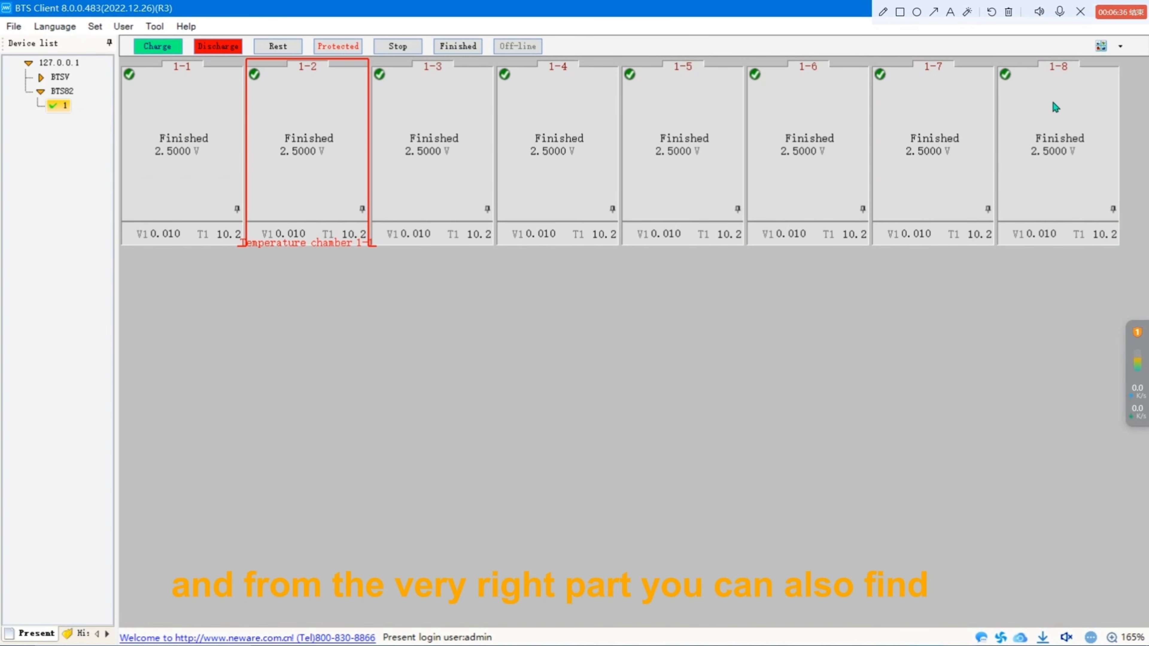
Switch the channel display through the Small icon and List views, ending in the Grading view.
mouse_move(1090, 93)
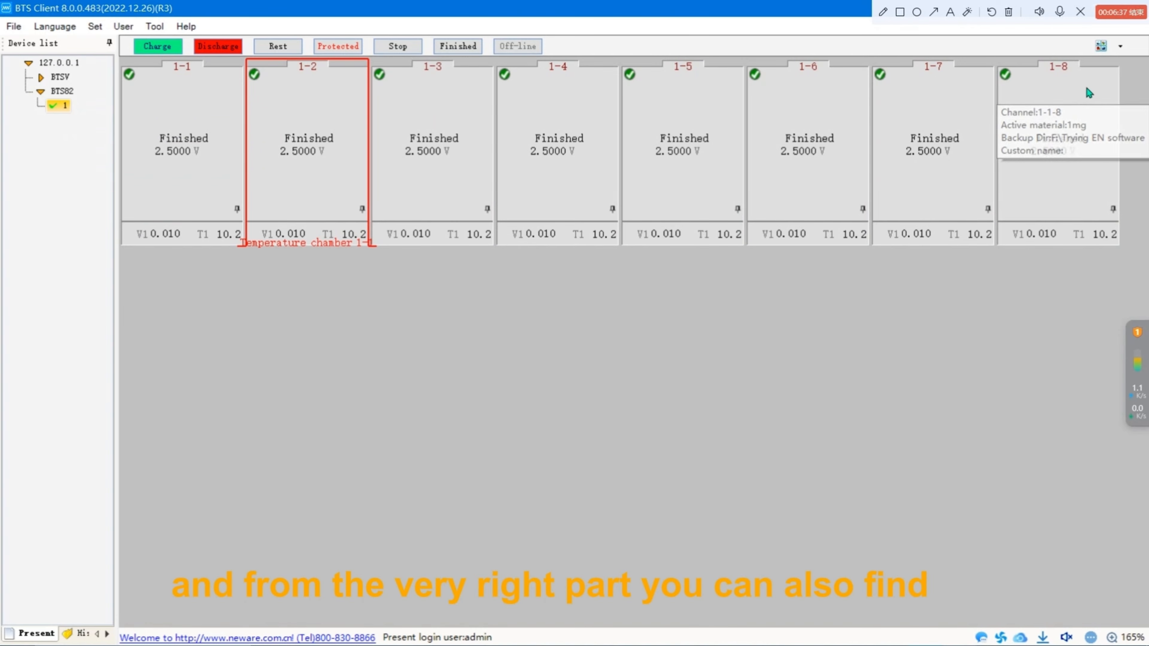
left_click(1121, 50)
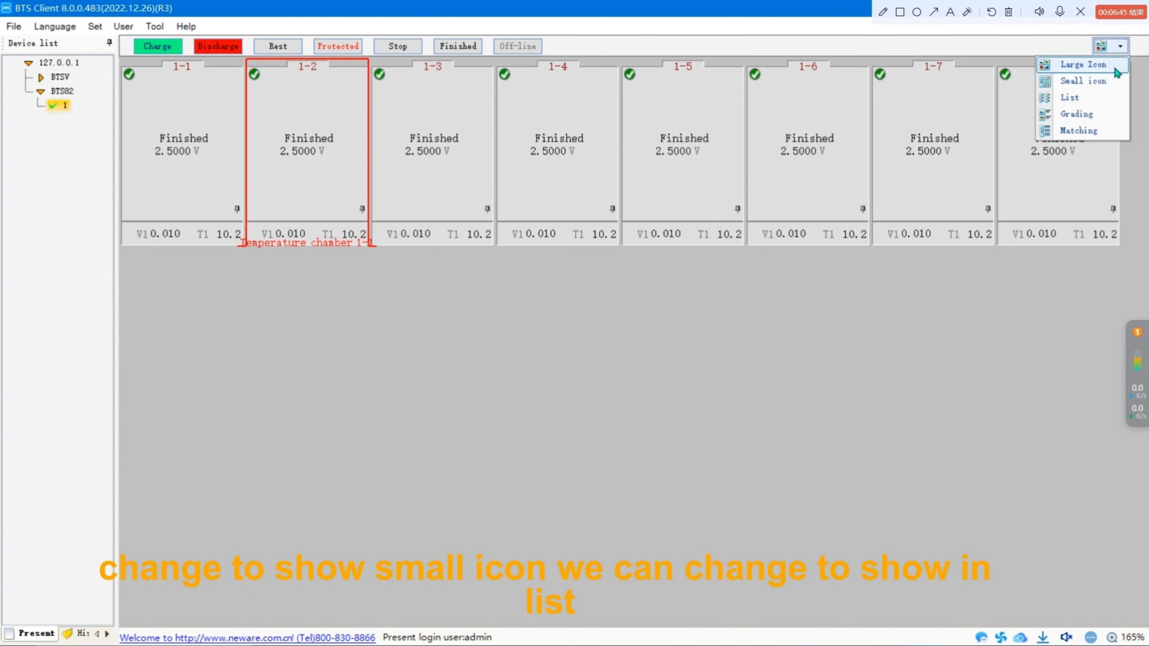
left_click(1114, 81)
left_click(1121, 46)
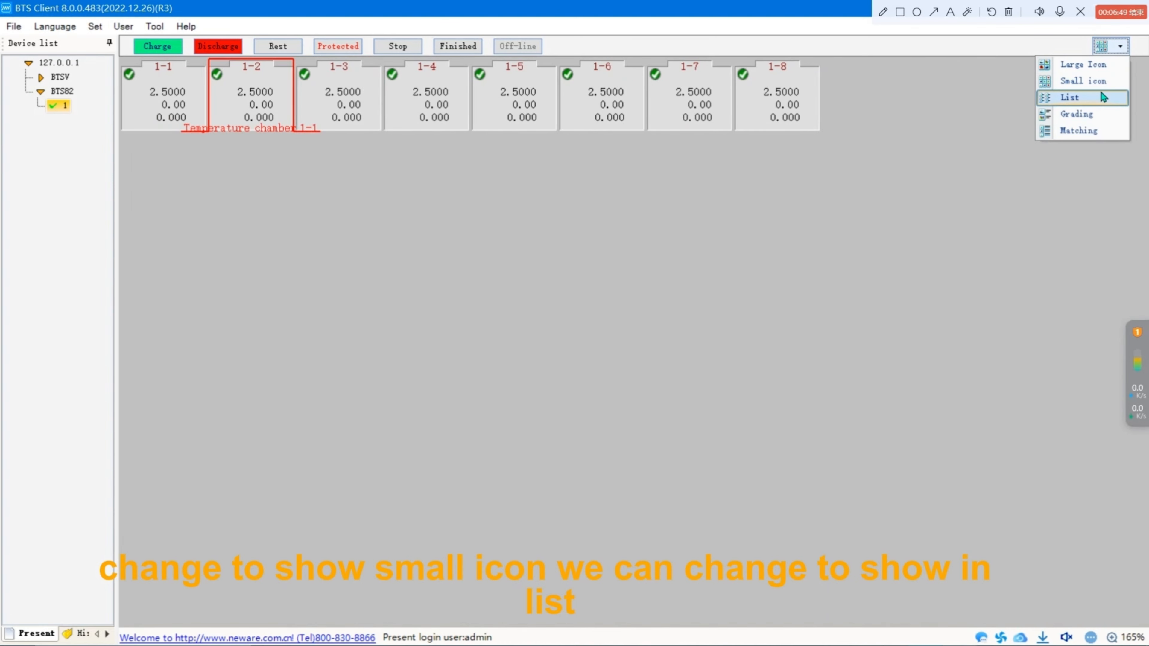
left_click(1104, 98)
left_click(1121, 47)
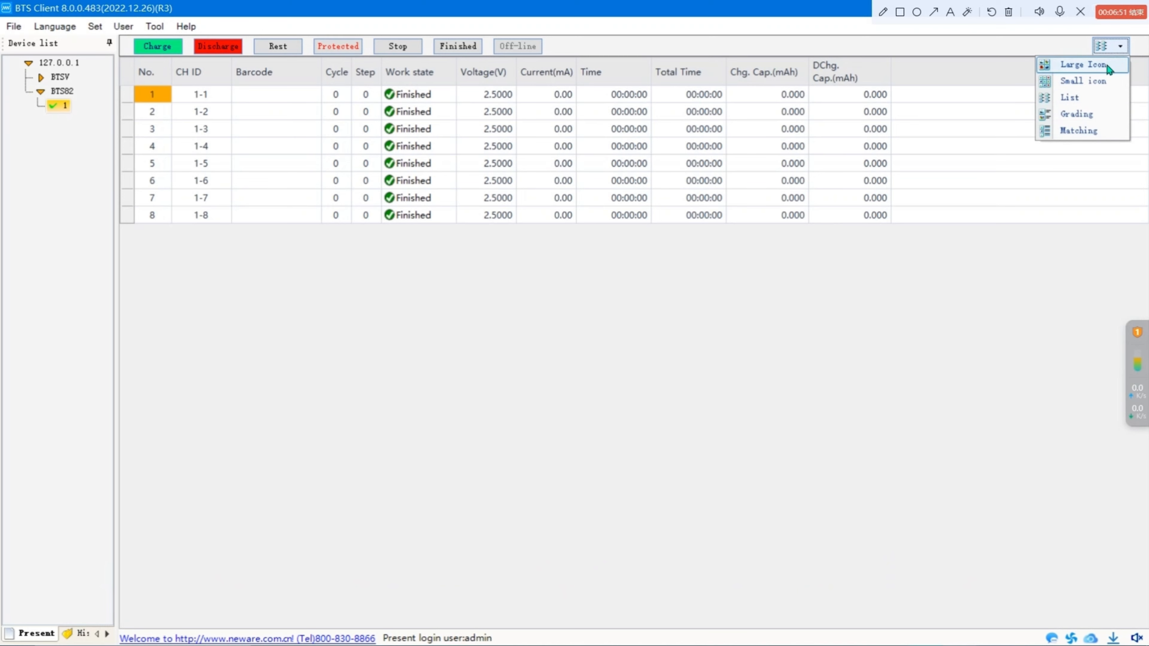
left_click(1099, 115)
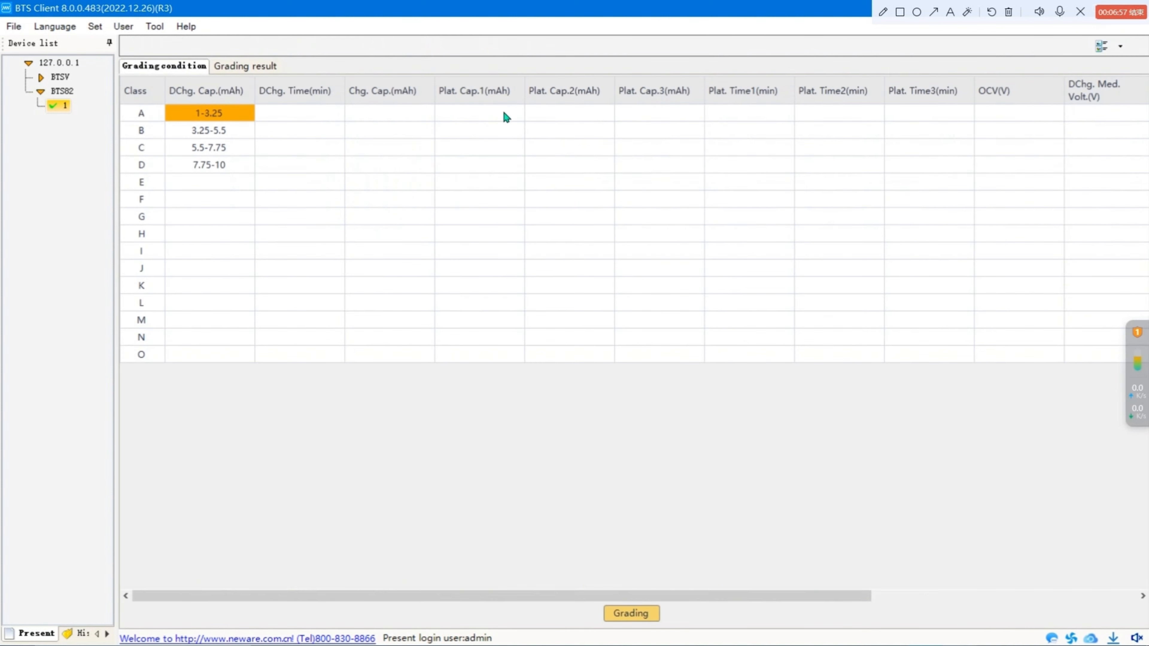
Delete the selected grading interval and then all remaining grading intervals.
right_click(226, 115)
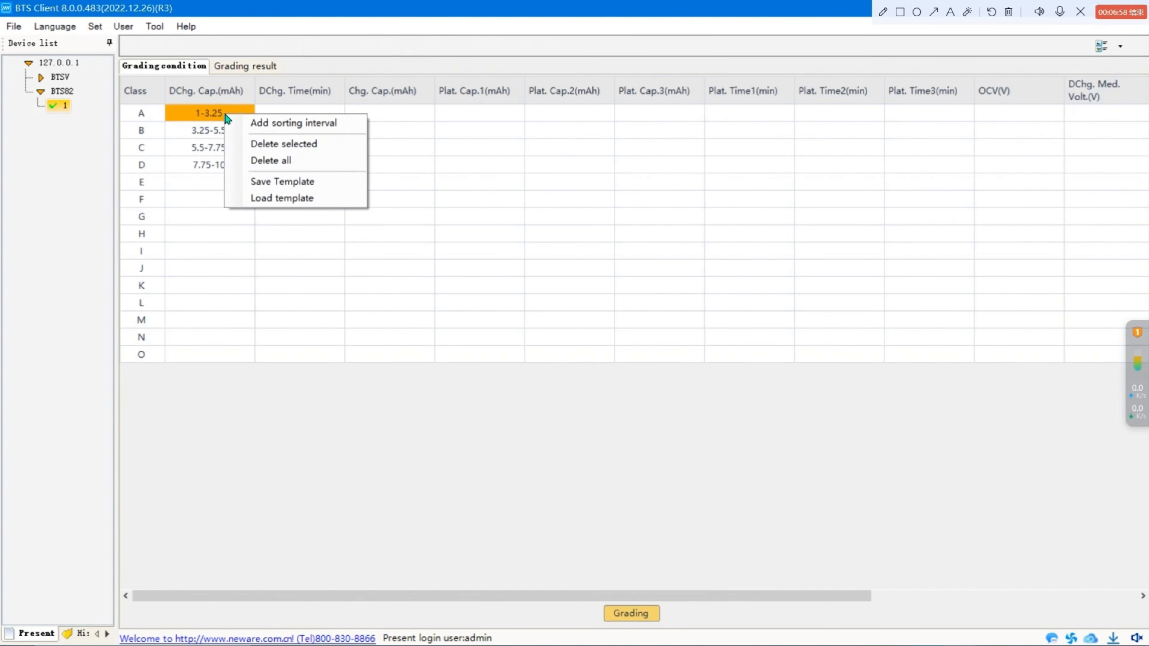
left_click(251, 144)
right_click(217, 113)
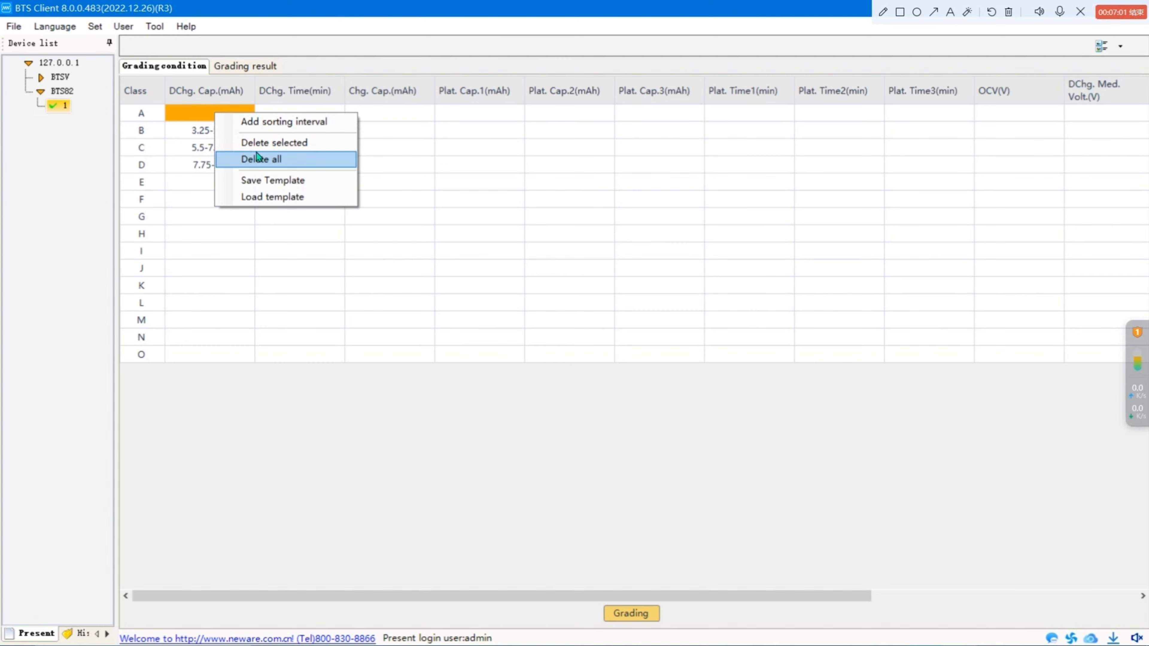
left_click(271, 163)
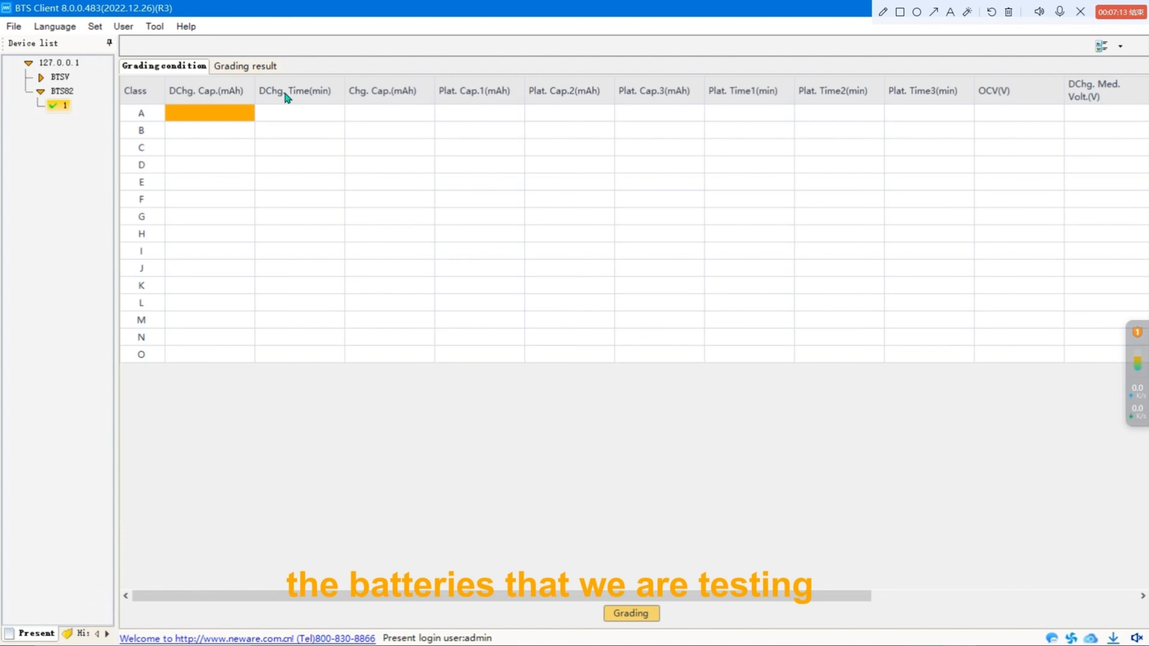
Add a DChg. Cap. sorting interval with minimum 2, maximum 6 and 3 classes.
right_click(209, 113)
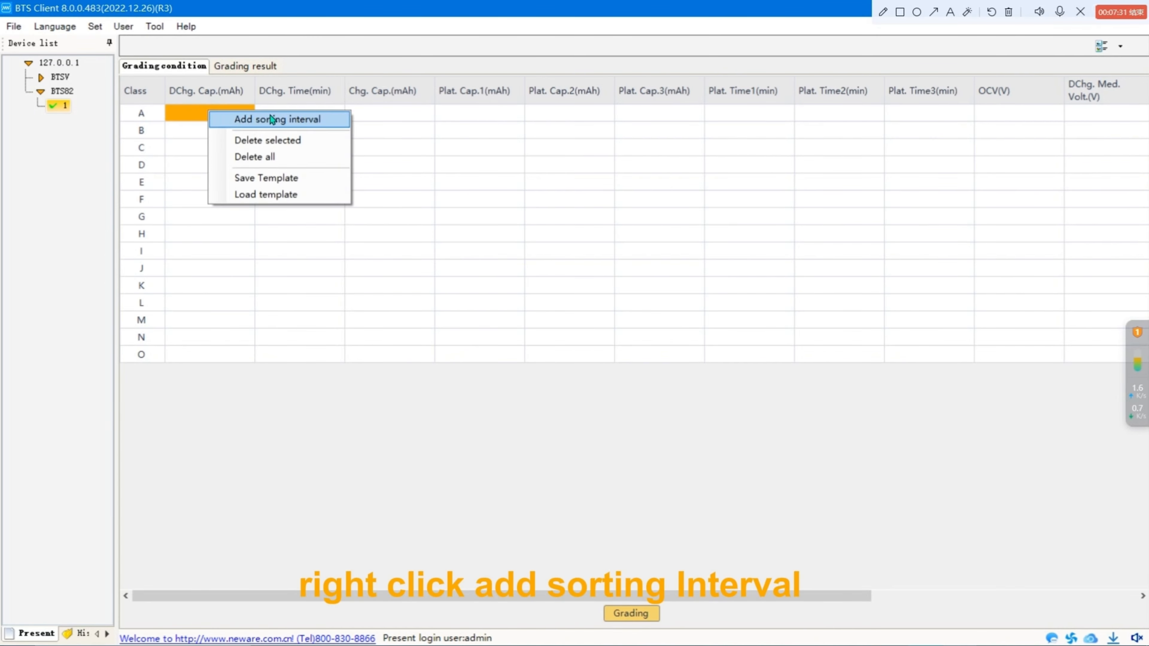
left_click(317, 120)
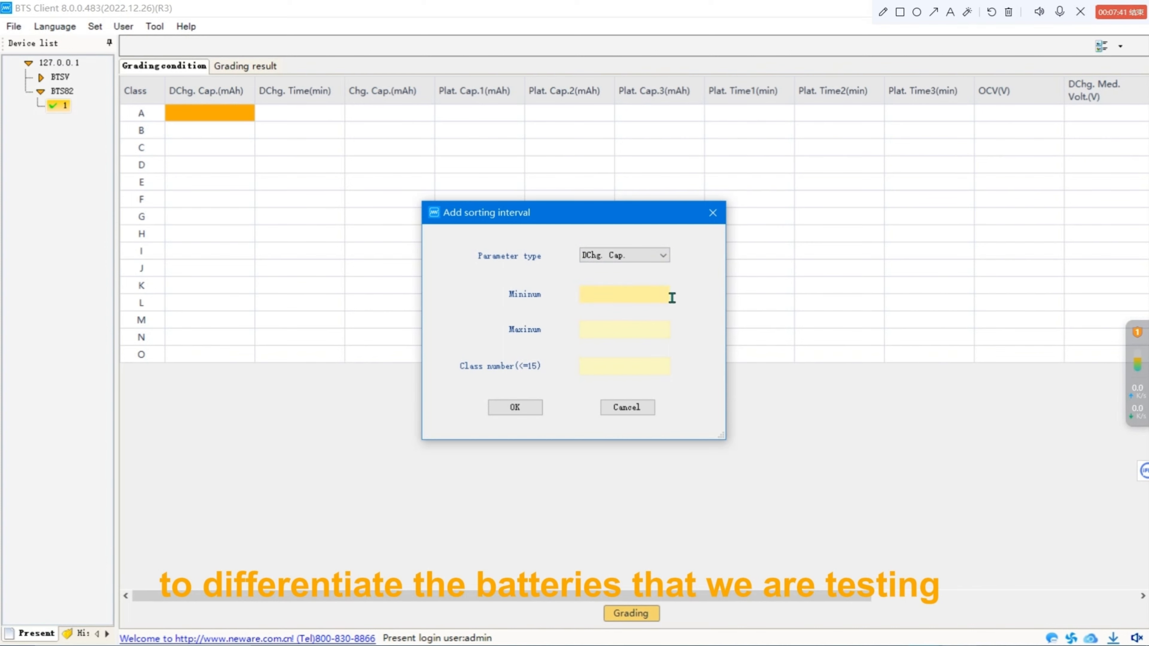
left_click(640, 302)
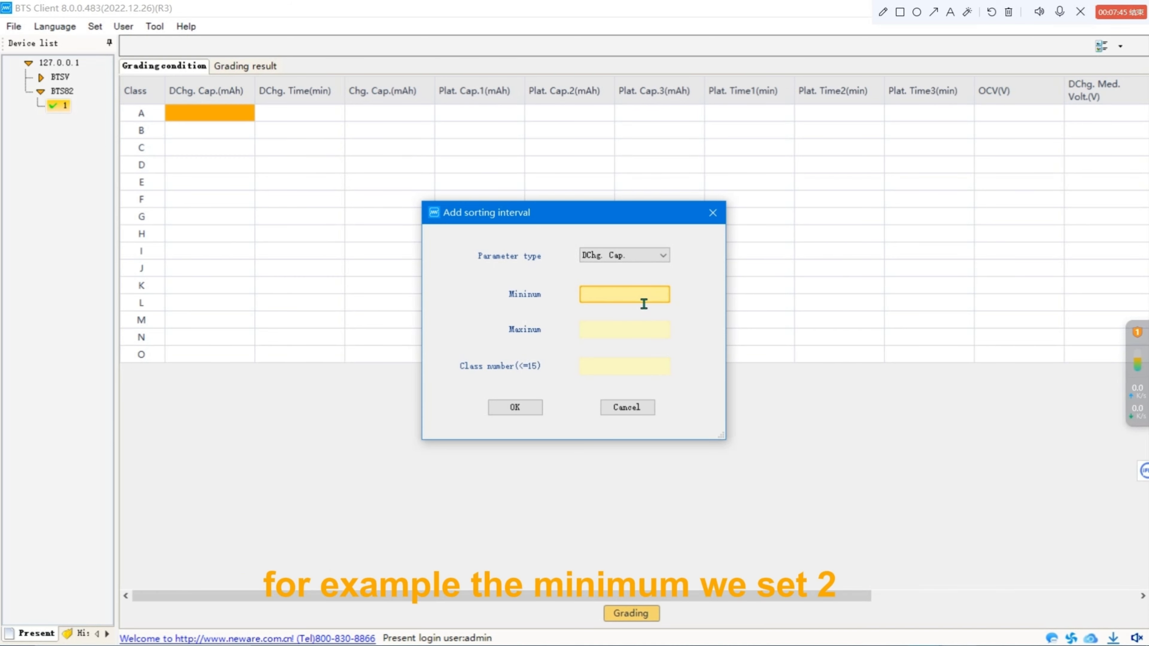
left_click(638, 334)
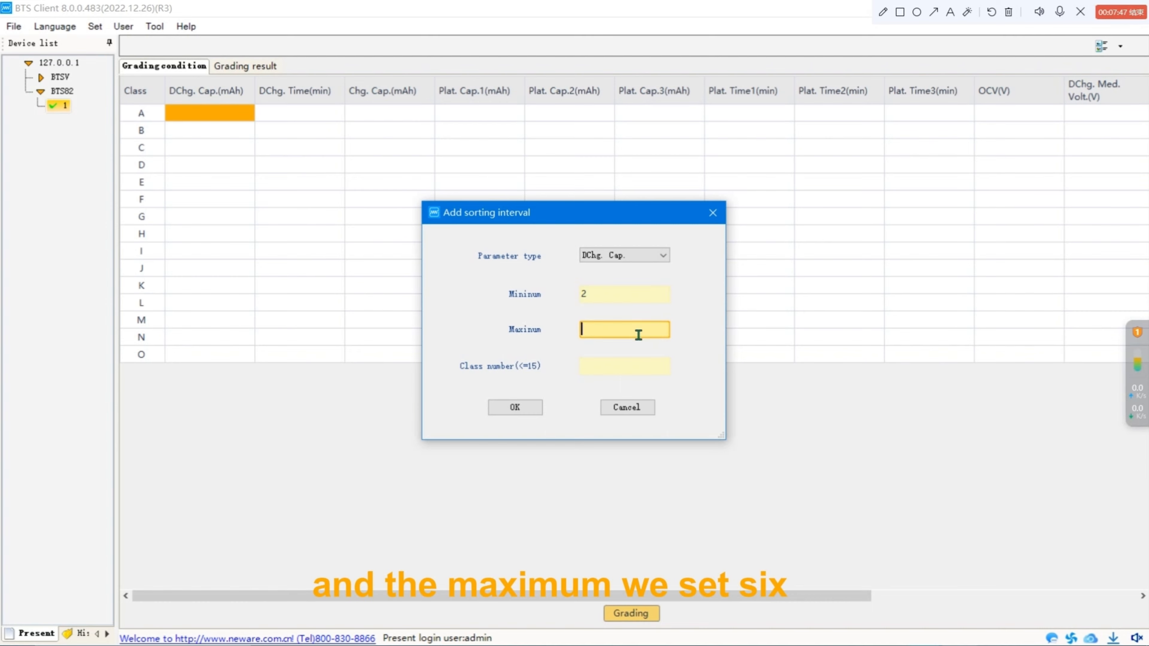
type("6")
left_click(624, 374)
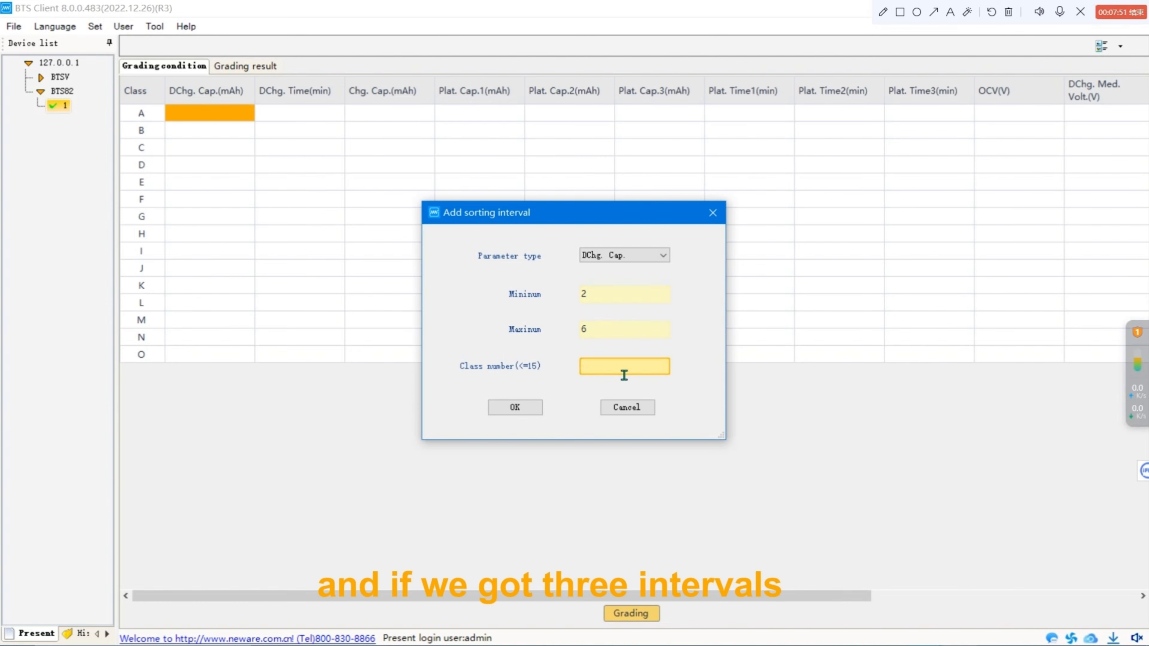
type("3")
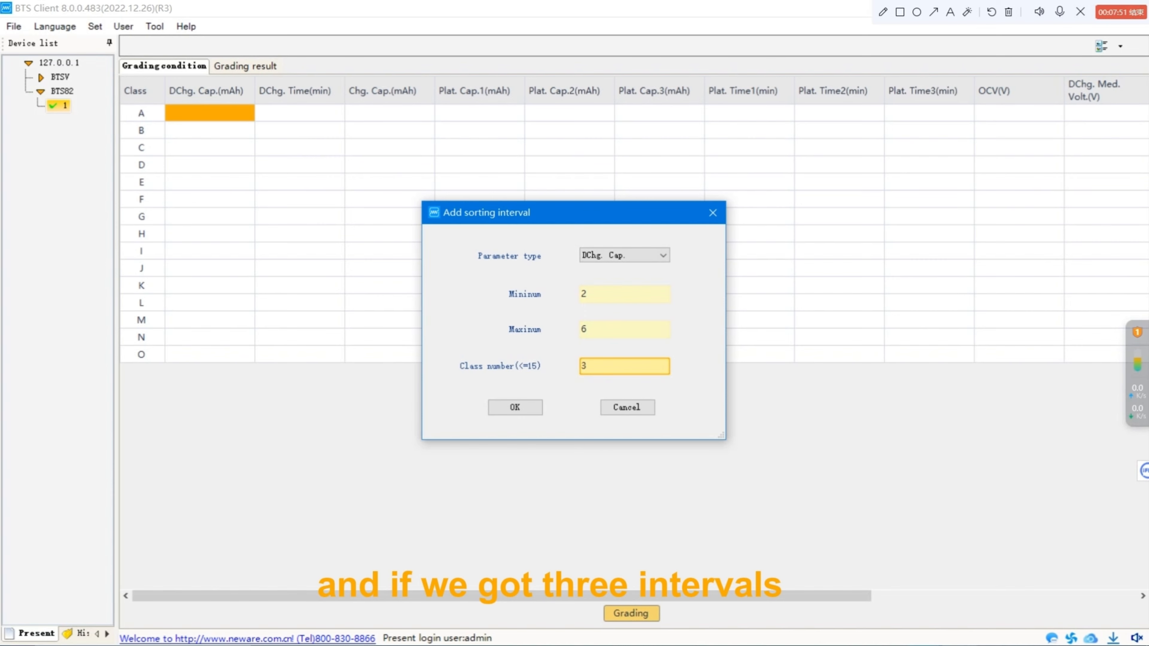
left_click(521, 407)
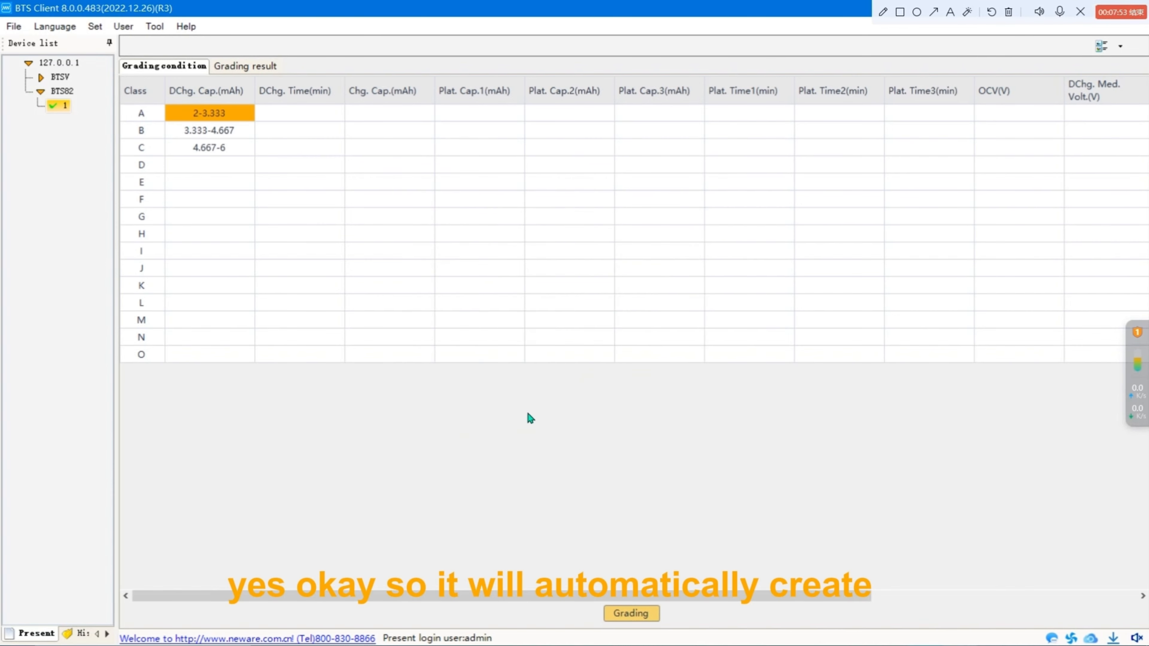
left_click(247, 151)
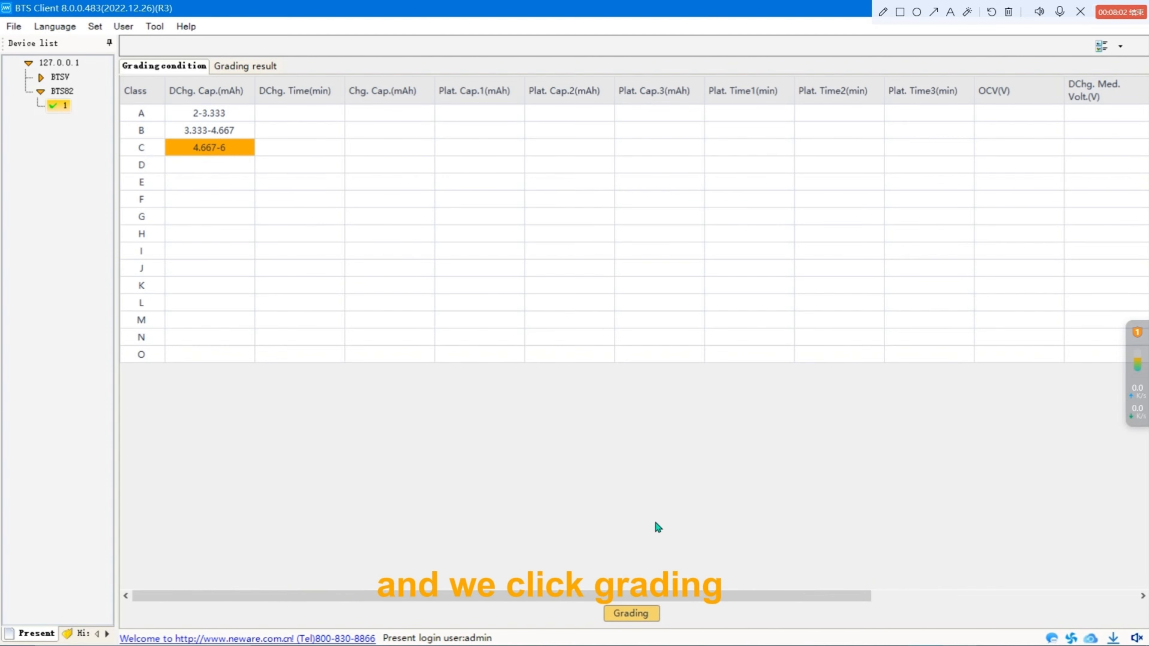
Run the grading and enable the indicator lights for classes A and B in the grading result.
left_click(624, 612)
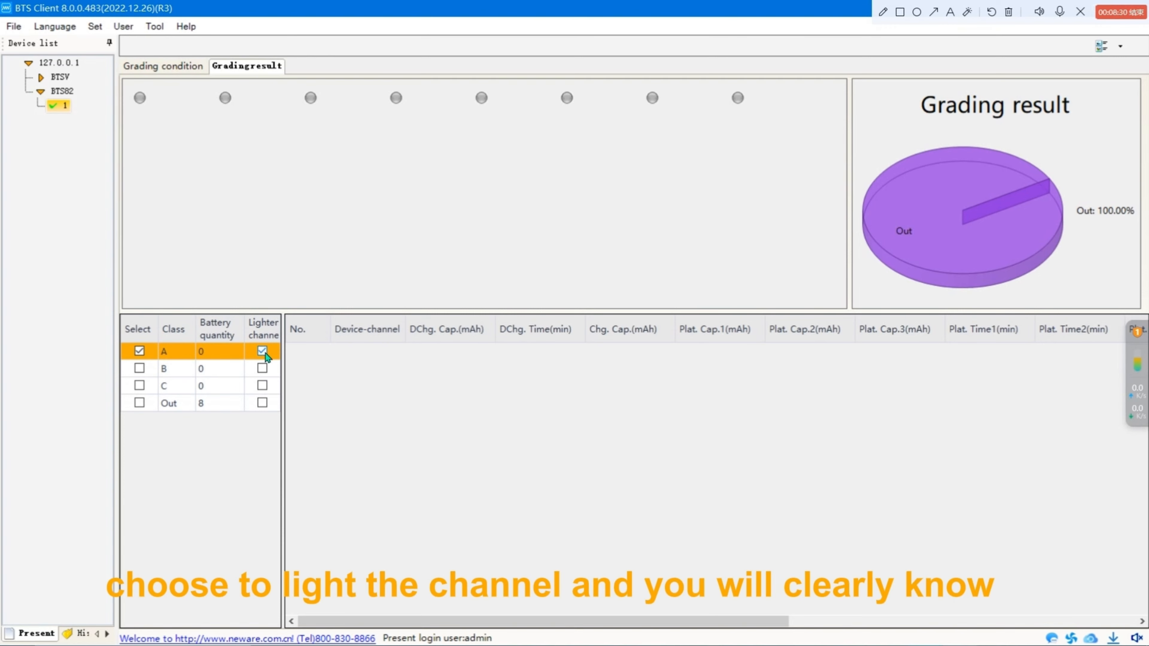
left_click(267, 370)
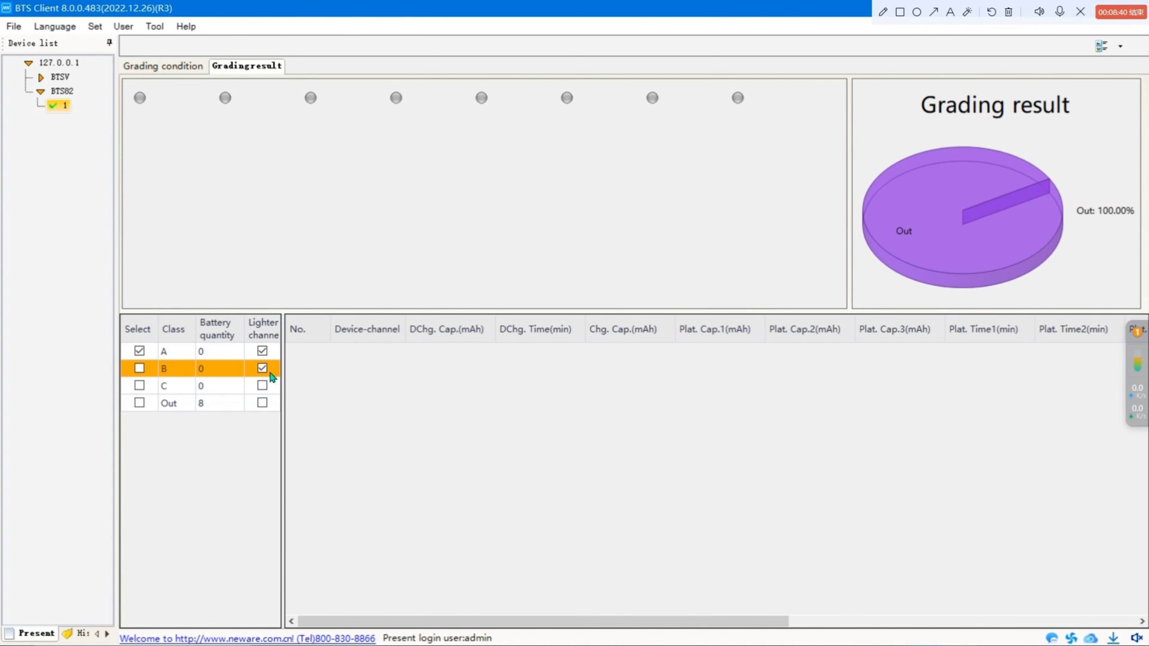
Switch the channel display back to the icon view.
left_click(1121, 46)
left_click(1059, 67)
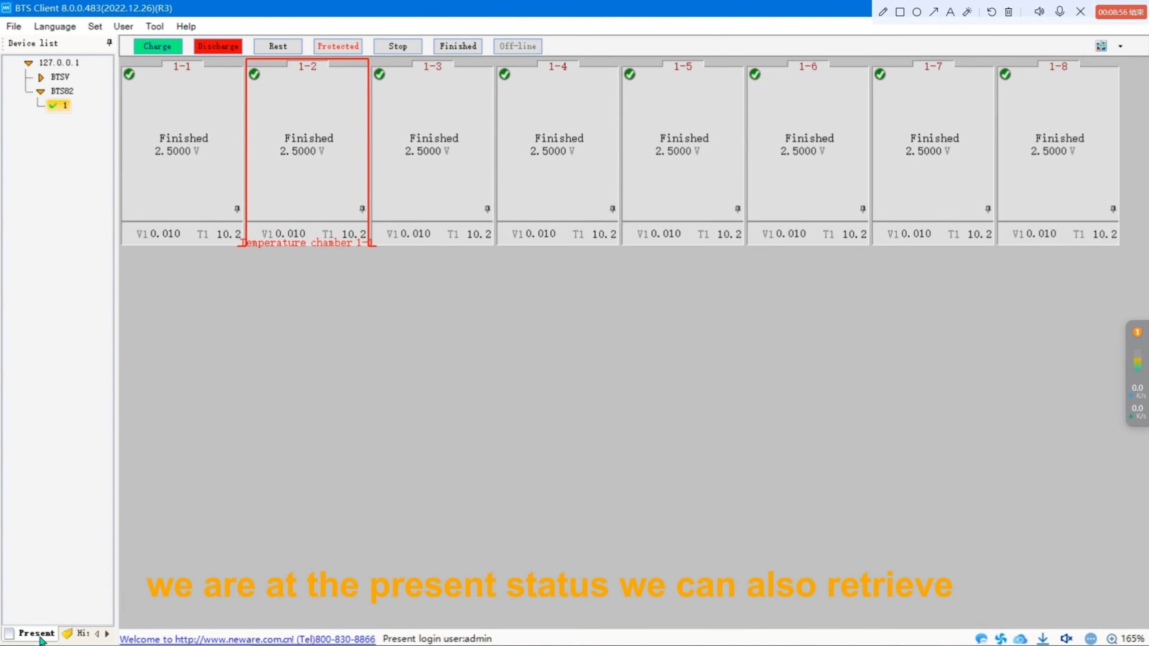
Open the History panel and inspect its Device ID, Unit ID and CH ID search fields.
left_click(83, 635)
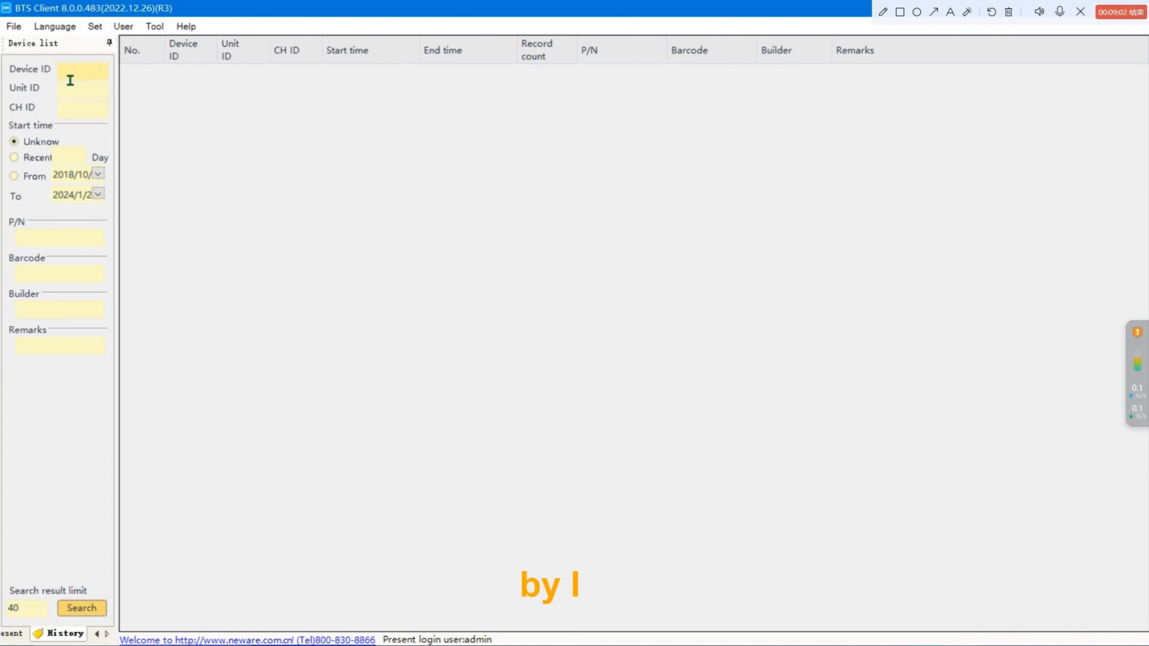
left_click(90, 81)
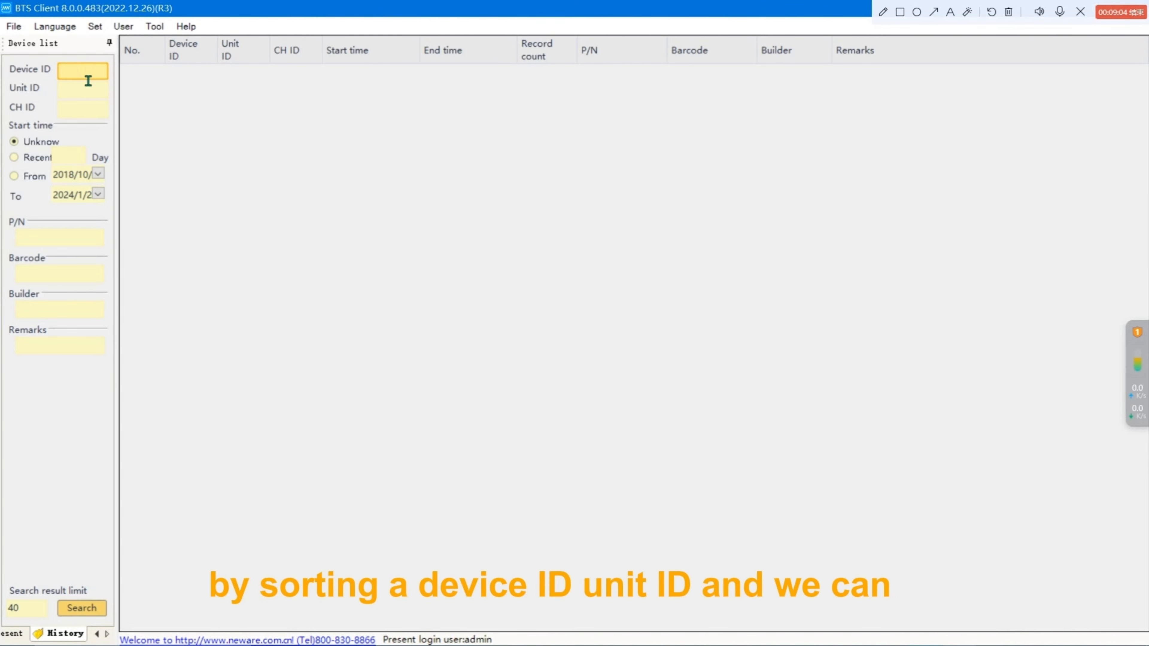
left_click(75, 93)
left_click(82, 115)
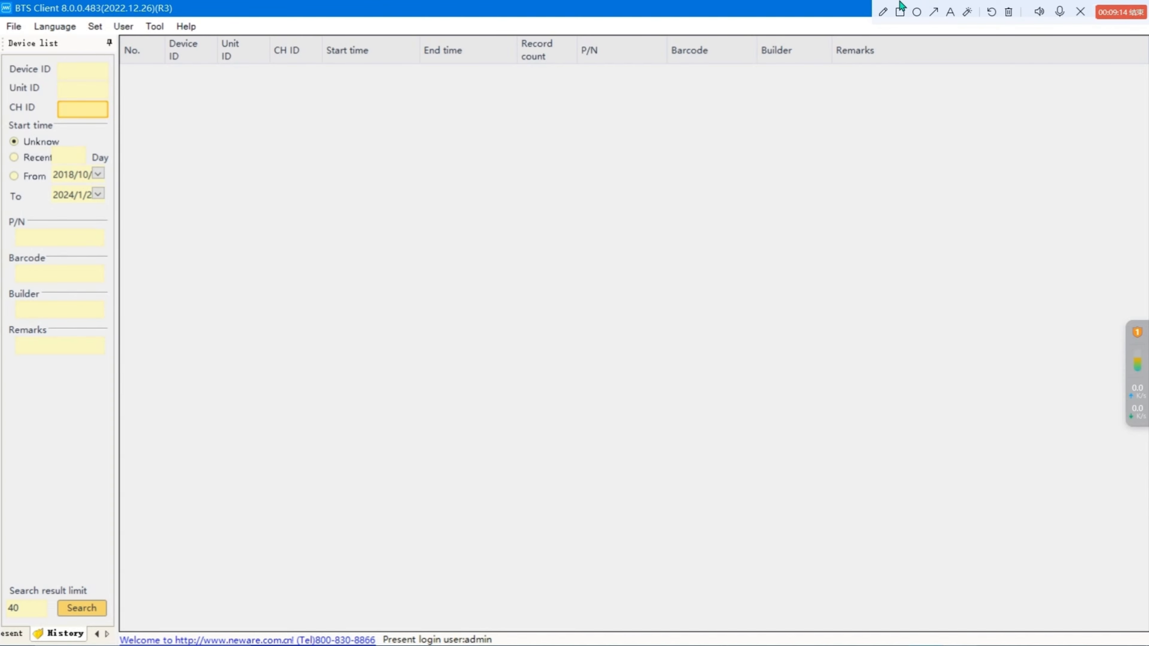
left_click_drag(900, 5, 673, 5)
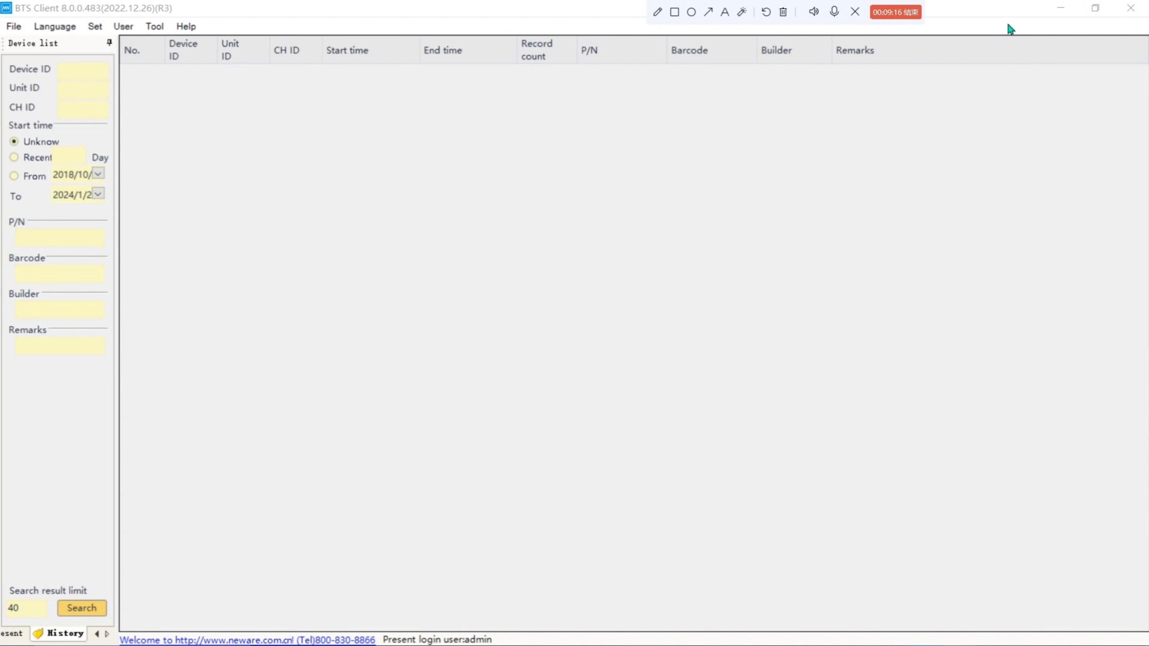
left_click(1131, 8)
left_click(622, 392)
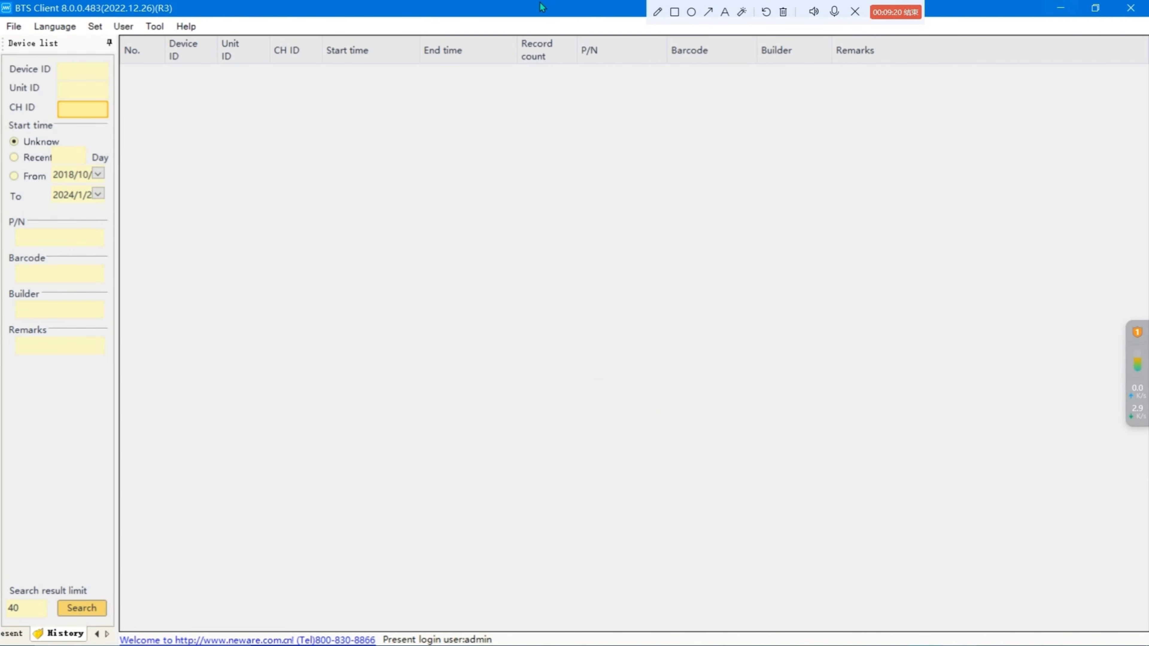
Return to the Present channel view and open the fan state window, then close it.
left_click(23, 634)
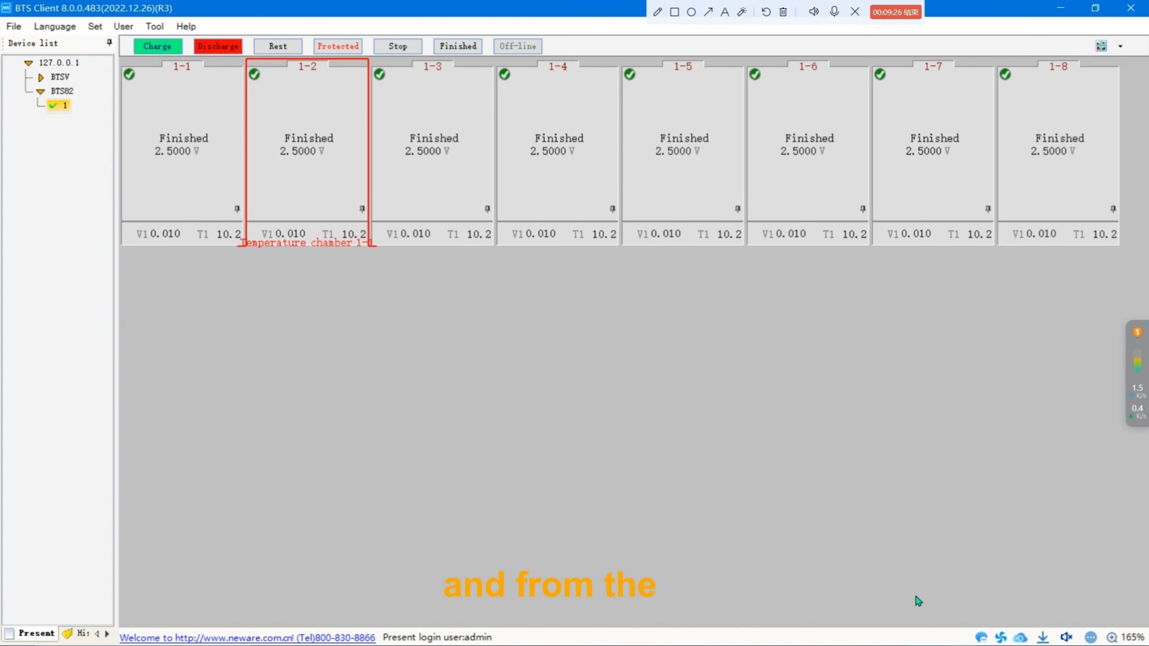
left_click(982, 638)
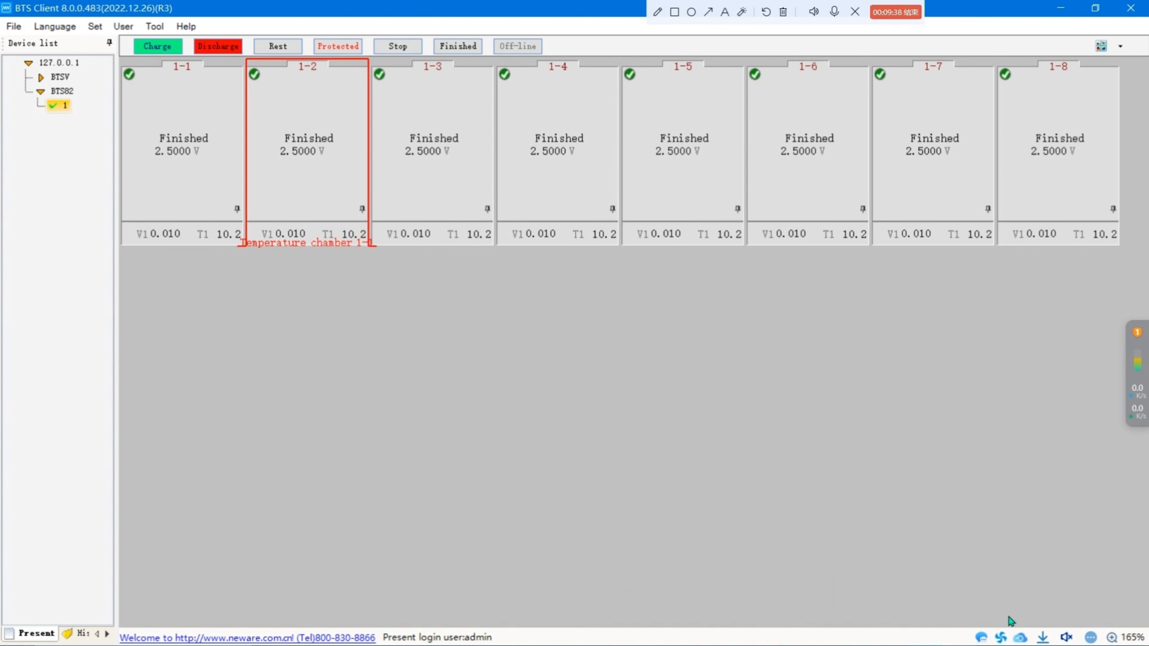
left_click(1001, 638)
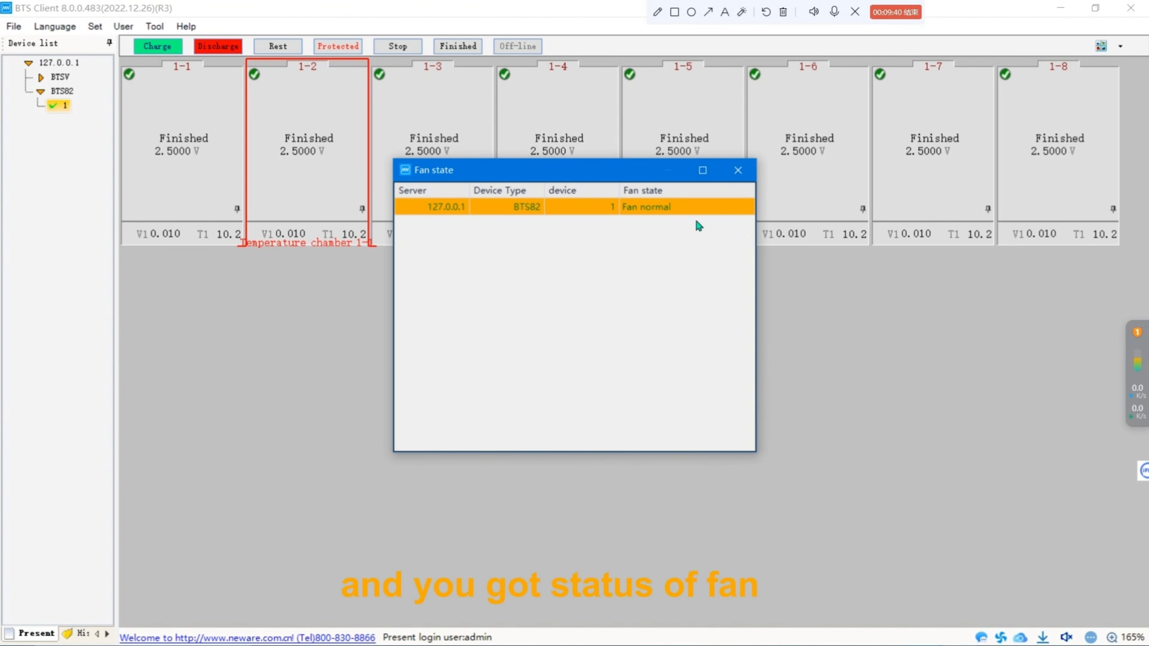
left_click(738, 170)
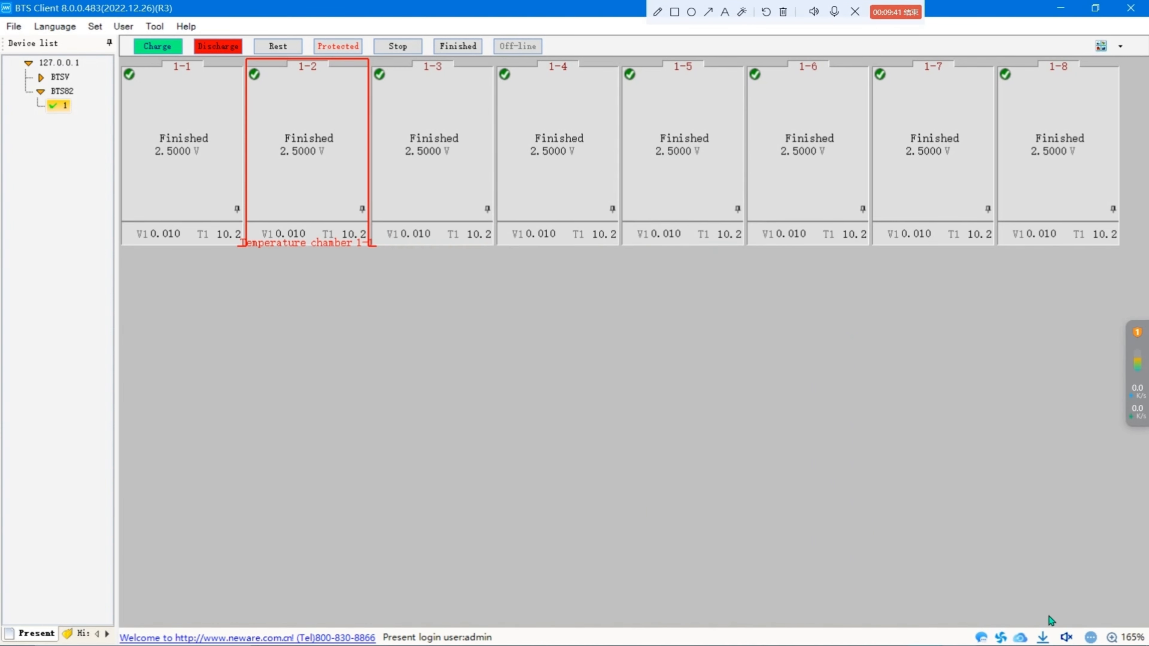
Review the automatic backup's Present and History lists and the download manager, closing each window.
left_click(1021, 639)
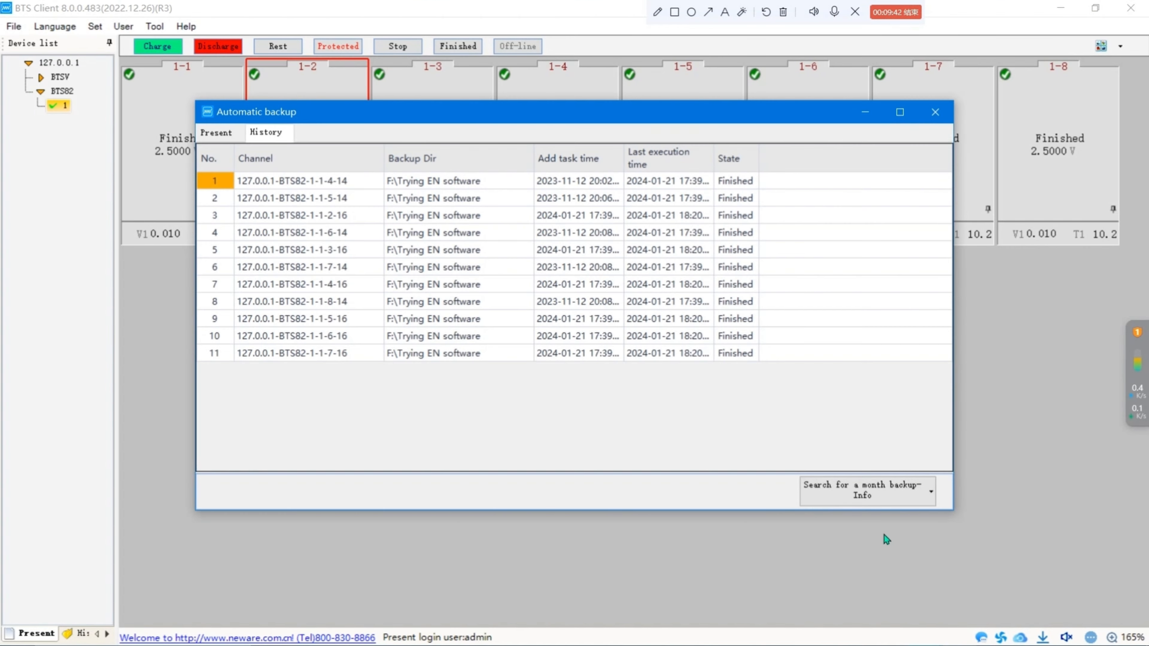
left_click(228, 134)
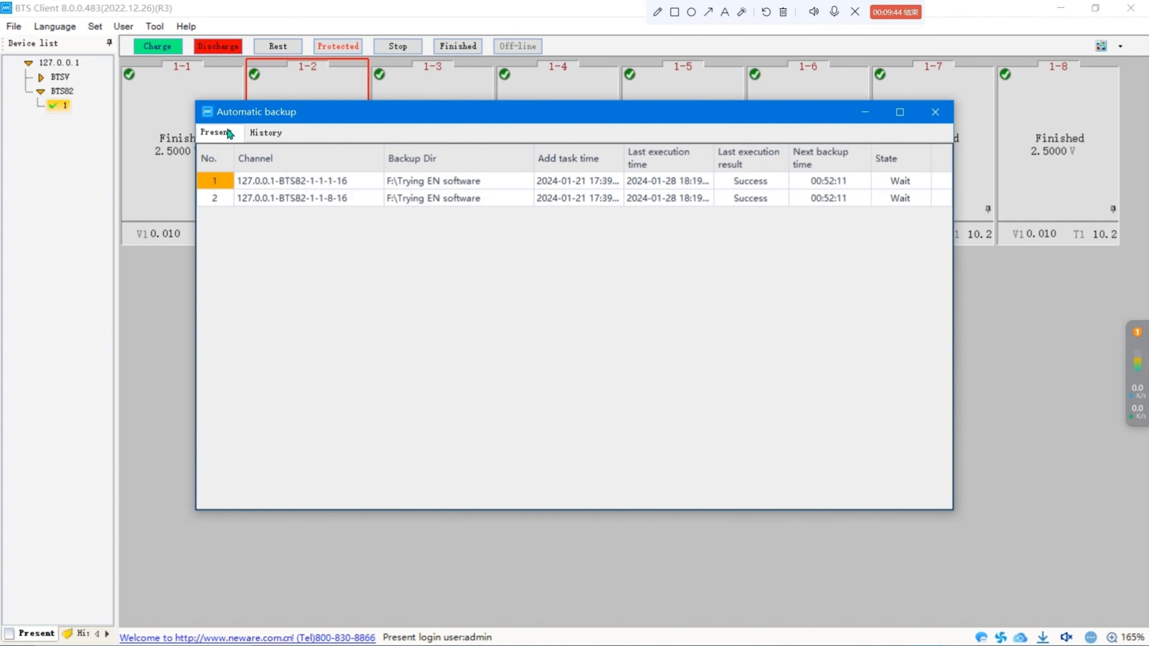
left_click(277, 134)
left_click(216, 133)
left_click(266, 134)
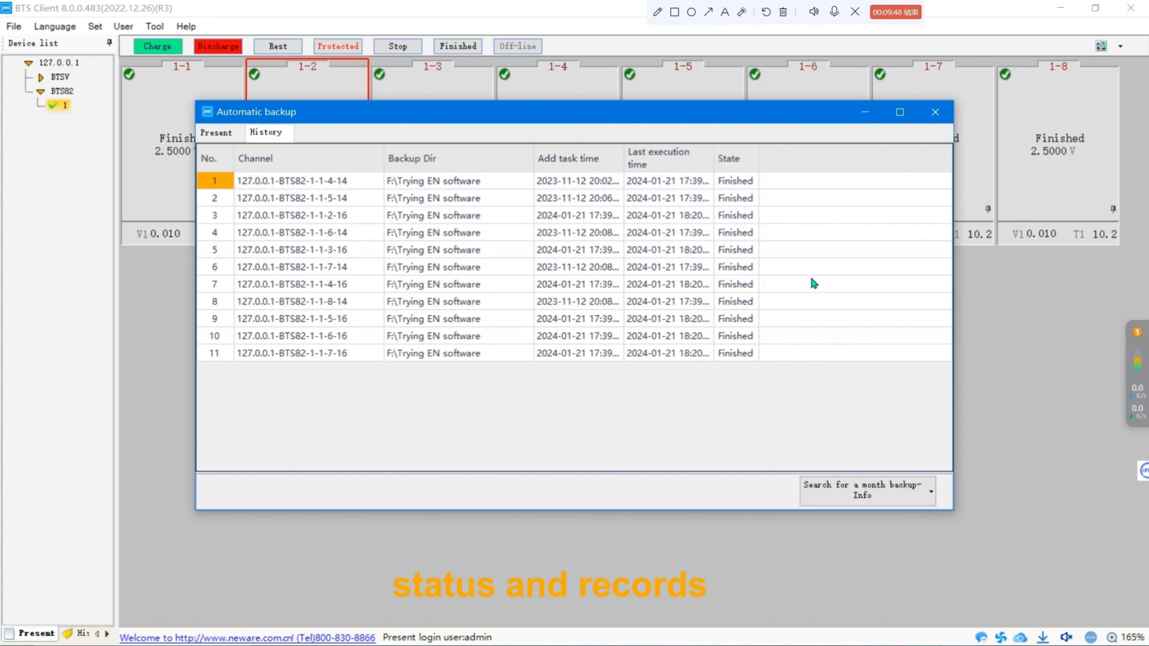
left_click(937, 113)
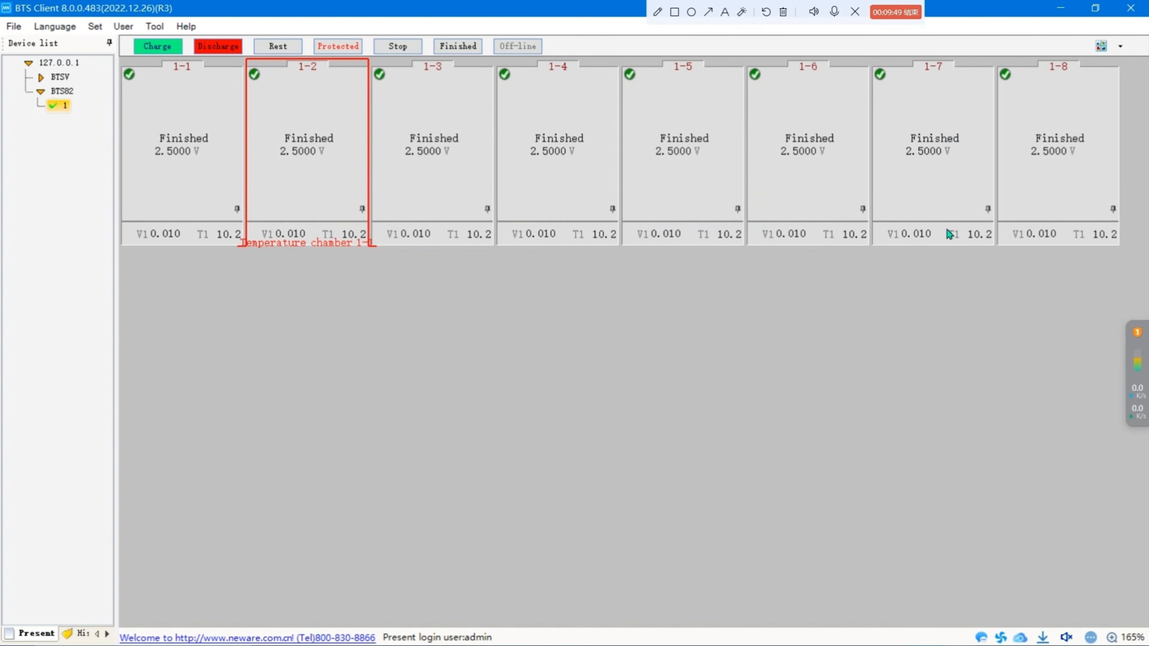
left_click(1042, 638)
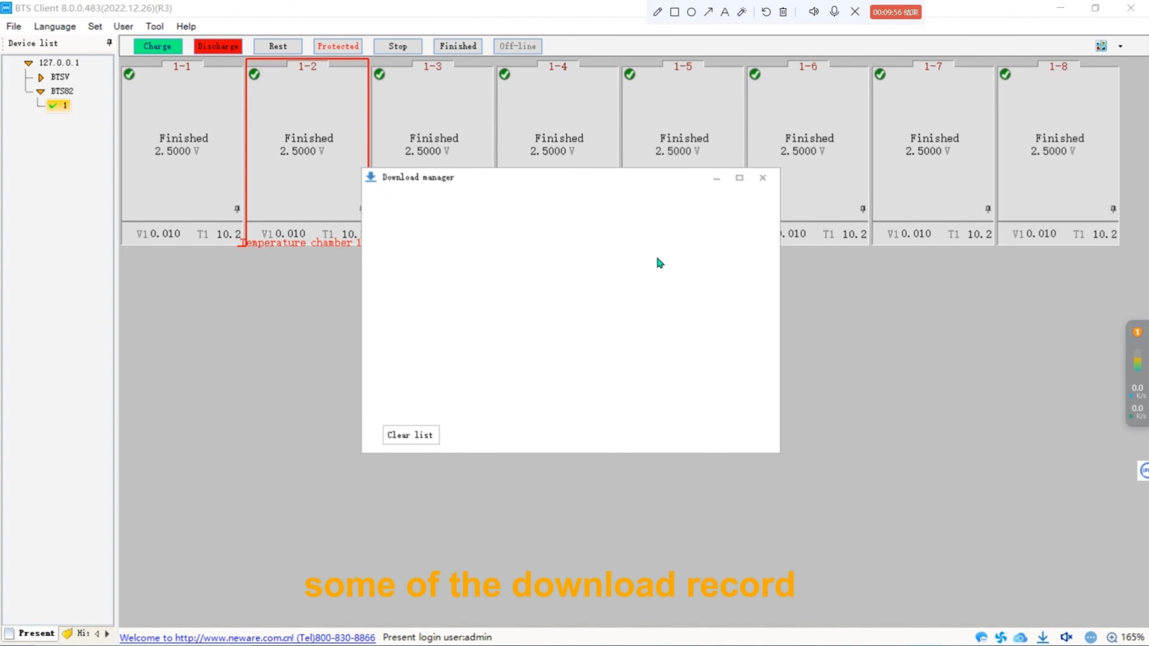
left_click(763, 177)
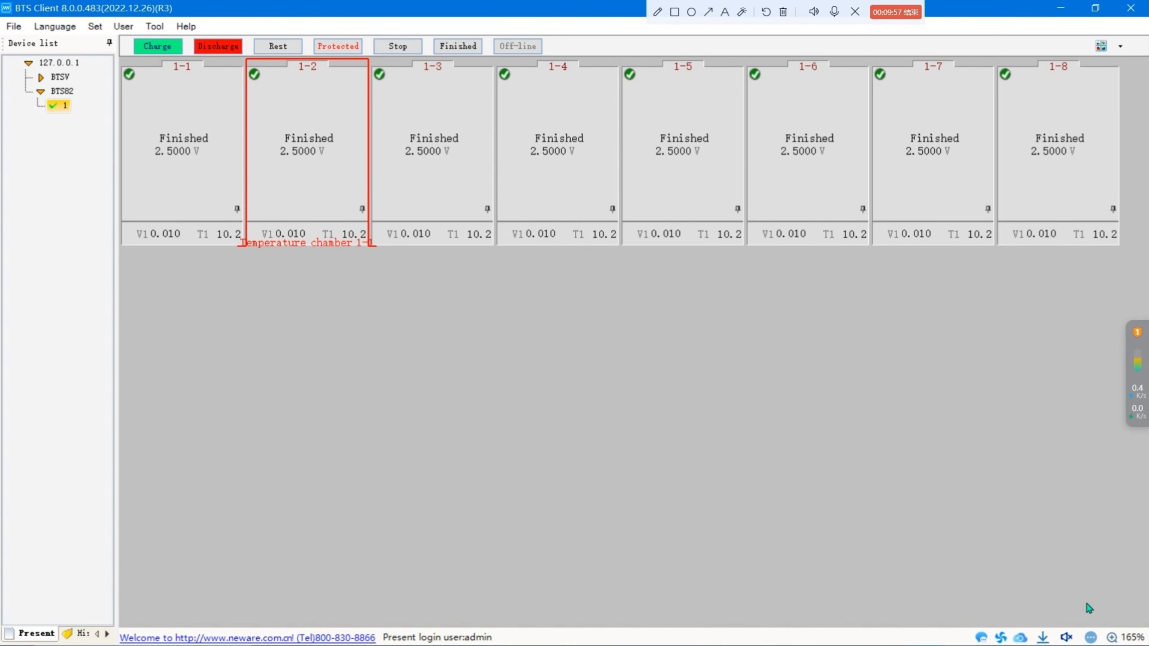
Open the buzzer alarm settings with the admin login and scroll through the protection code list.
left_click(1068, 638)
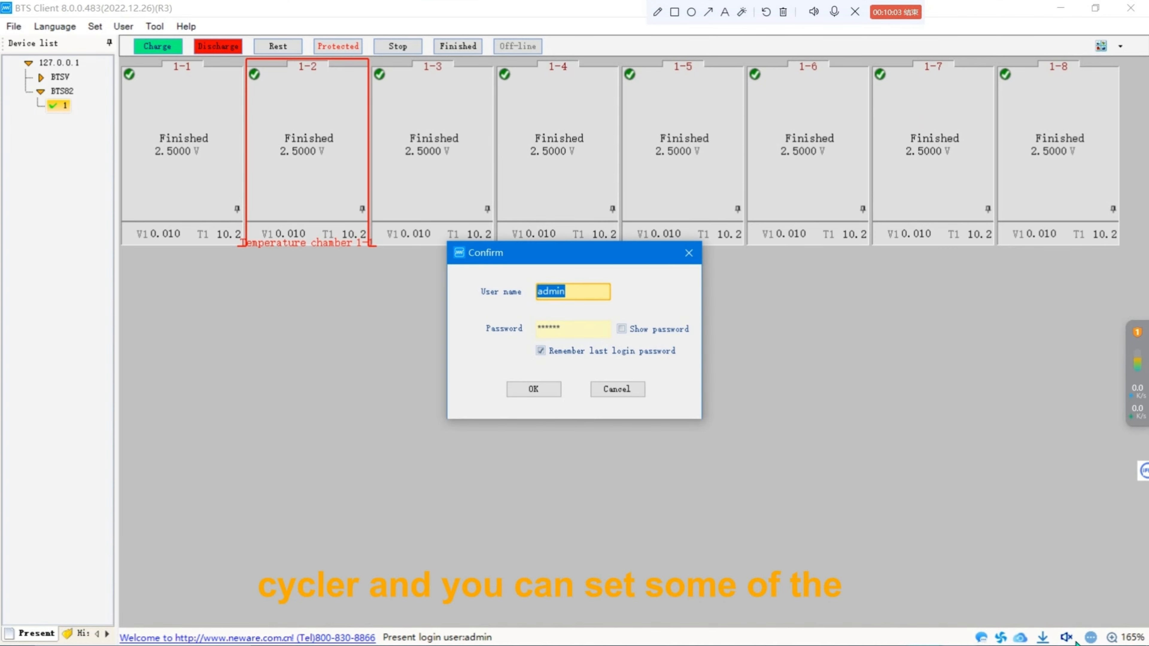
left_click(546, 390)
scroll(874, 493, "up", 1)
scroll(869, 484, "up", 10)
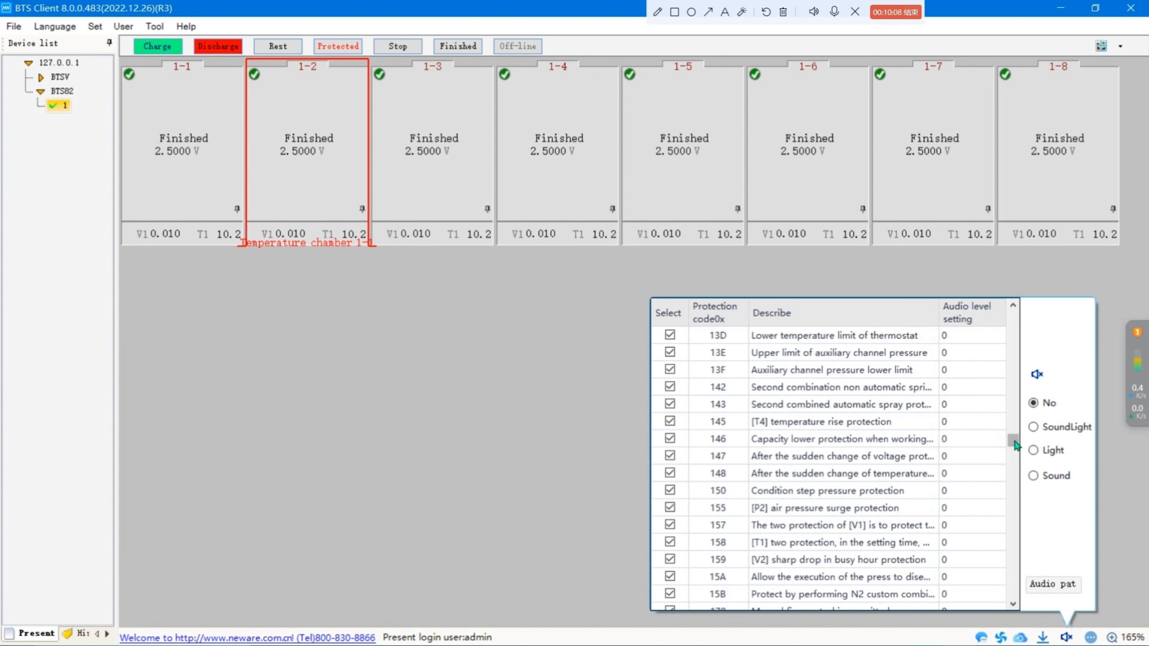
left_click_drag(1014, 442, 815, 318)
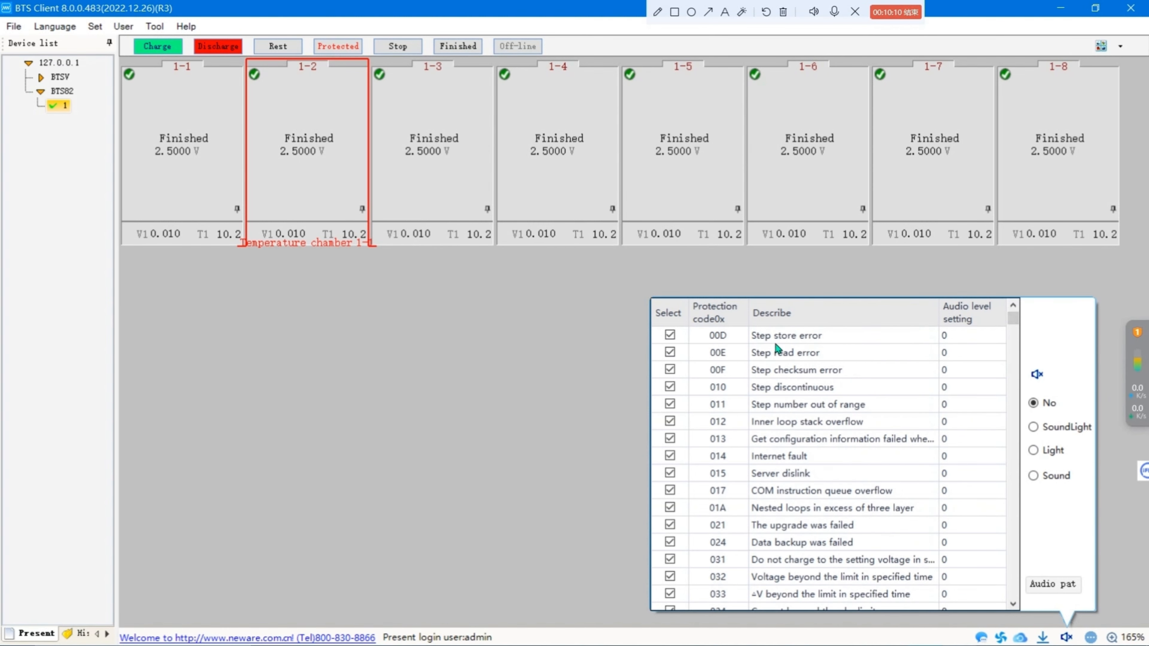
scroll(803, 441, "down", 13)
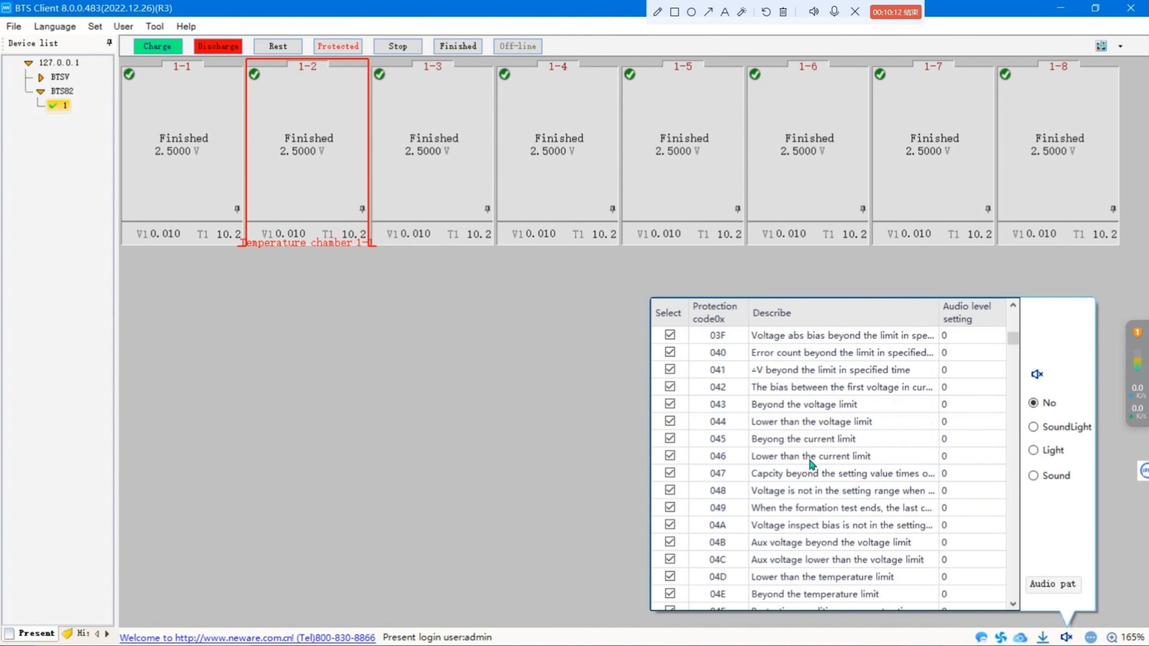
scroll(812, 466, "down", 4)
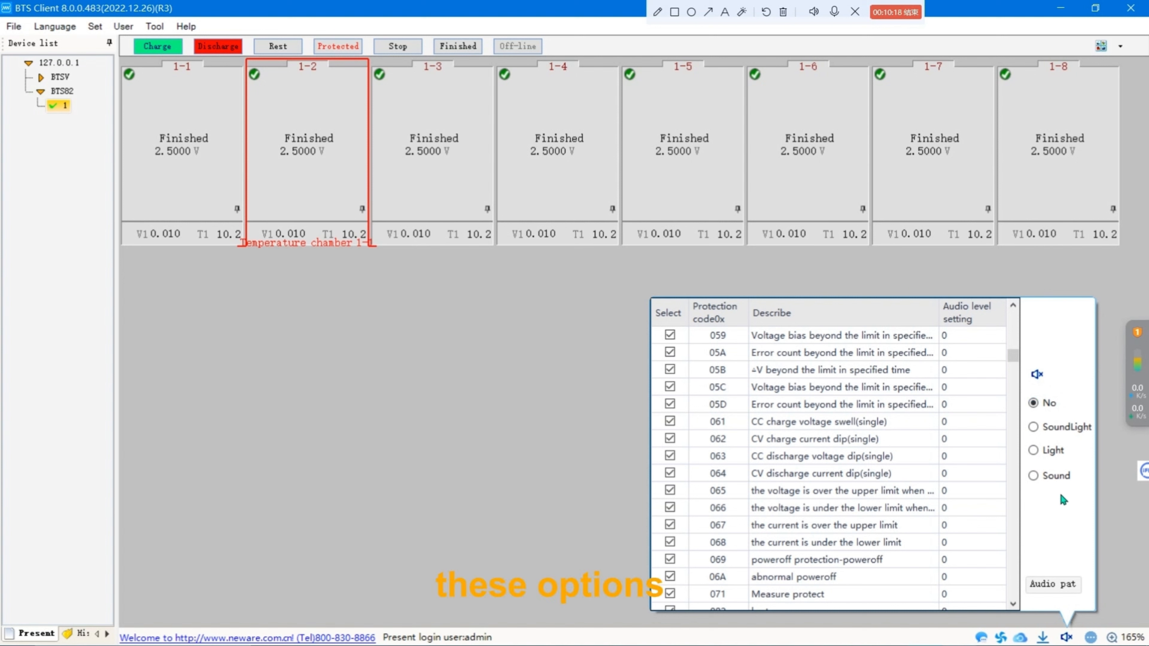
left_click(1068, 290)
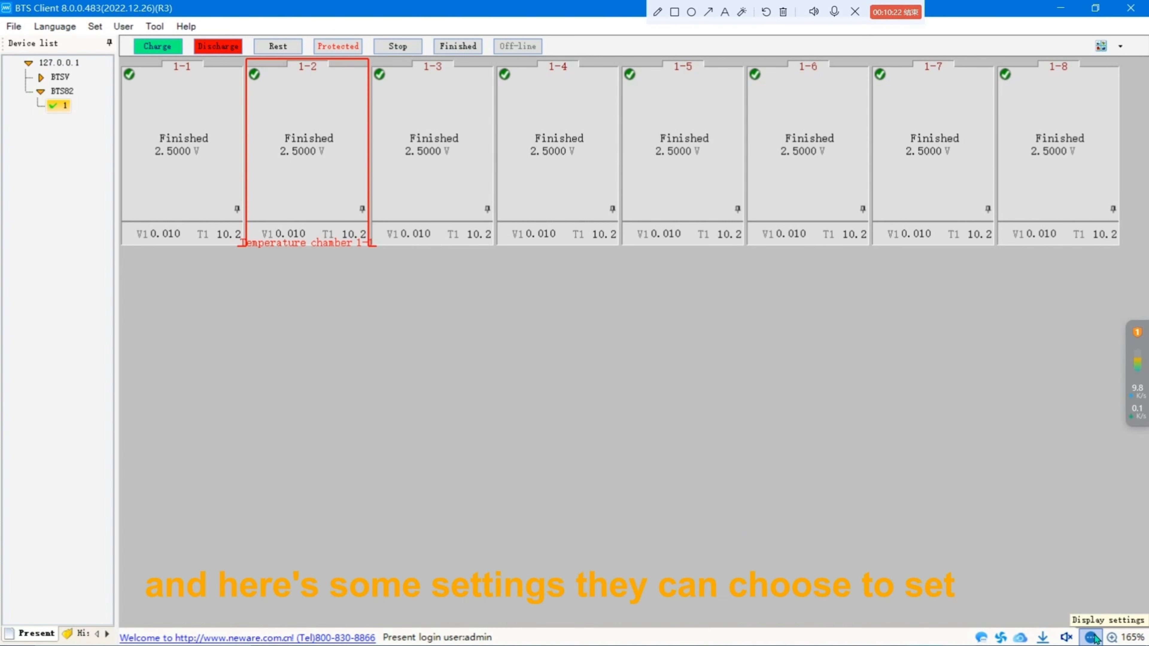
Start a single test on channel 1-2.
left_click(1093, 638)
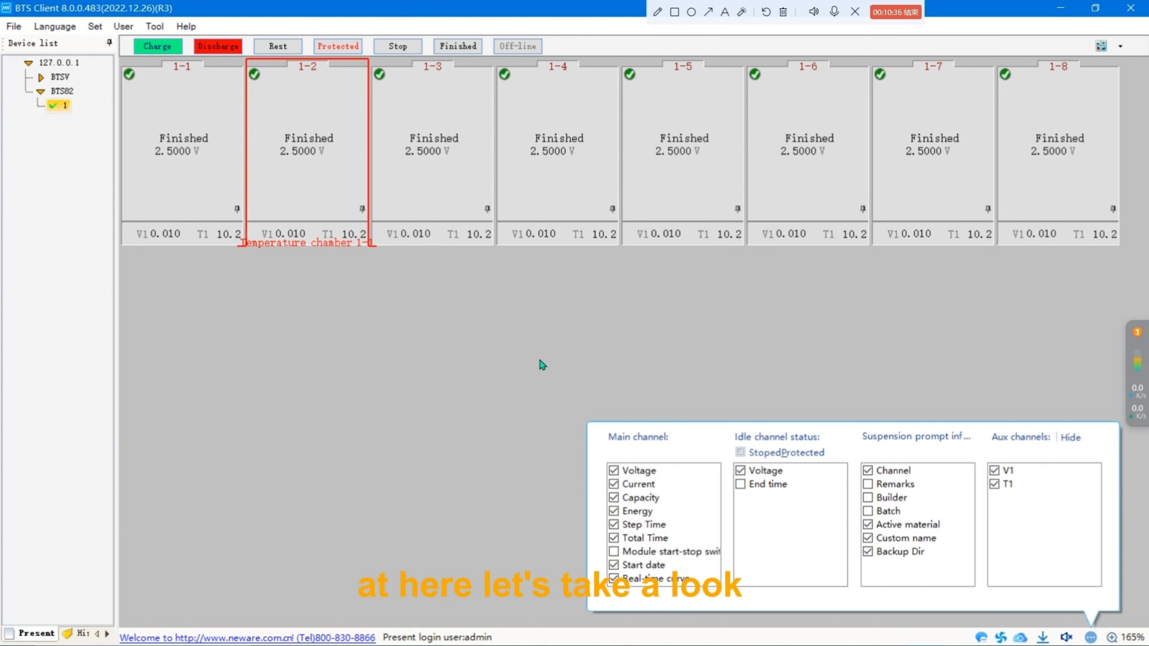
right_click(328, 184)
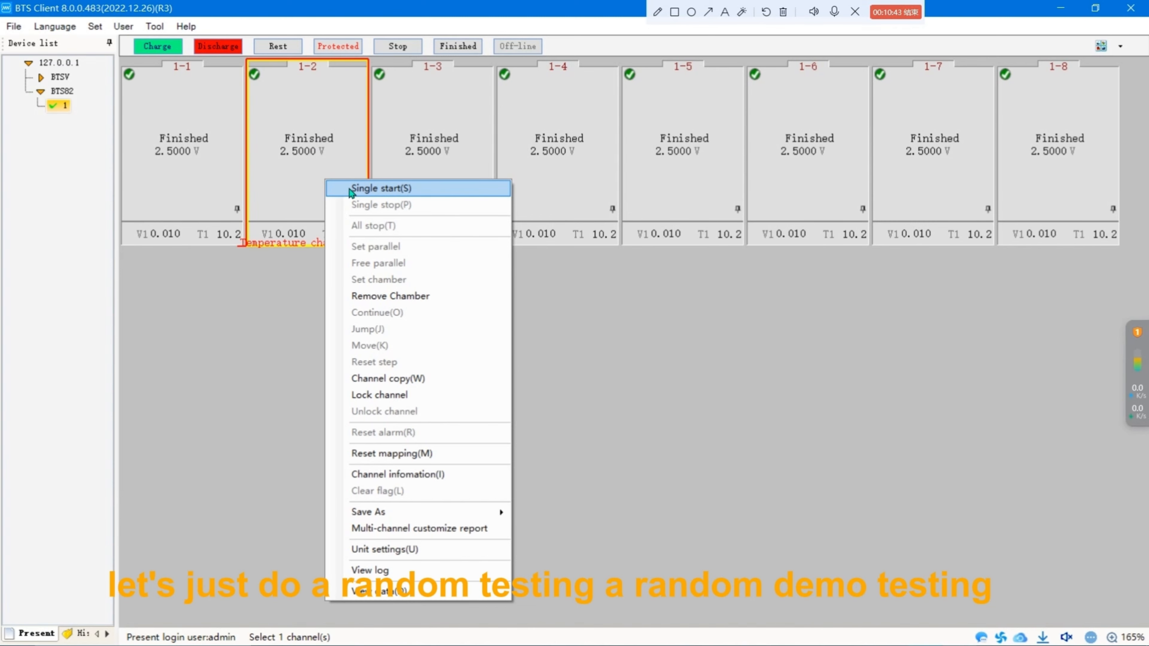
left_click(350, 190)
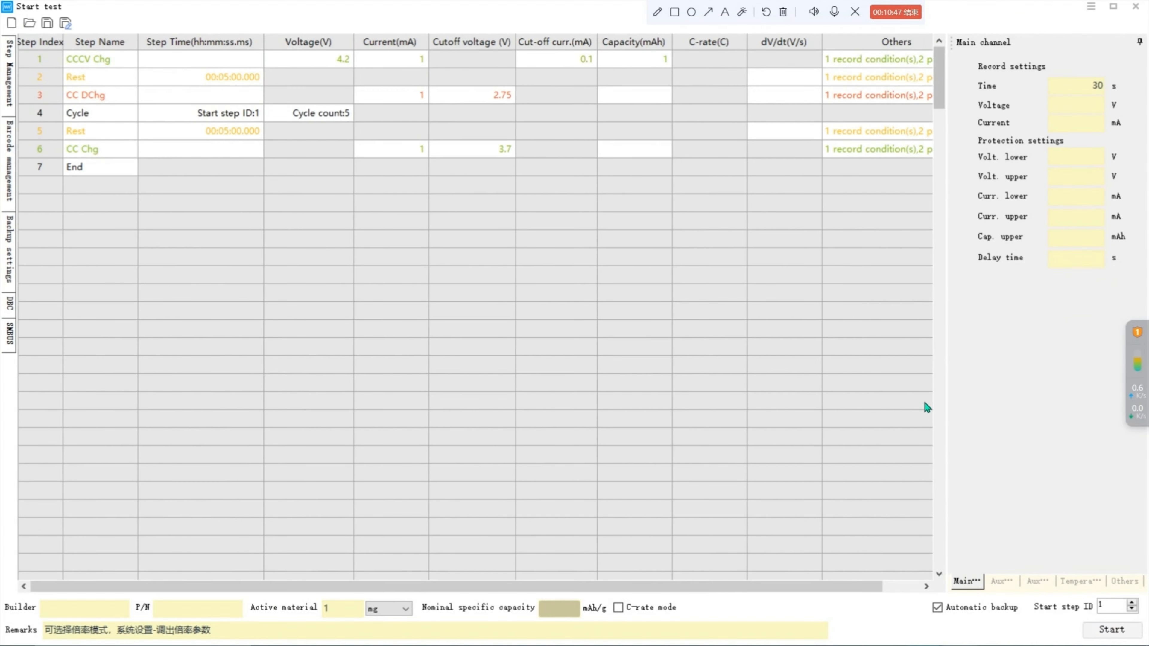
left_click(1111, 630)
left_click(518, 433)
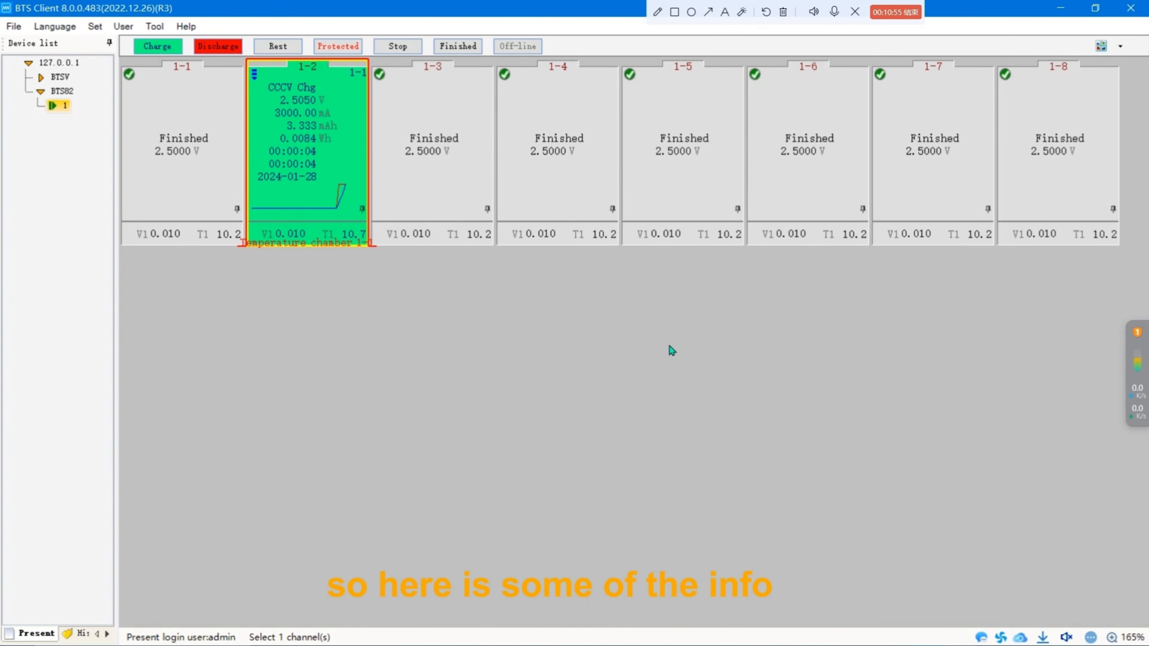
Toggle the Real-time curve option in the main channel display settings.
left_click(1091, 638)
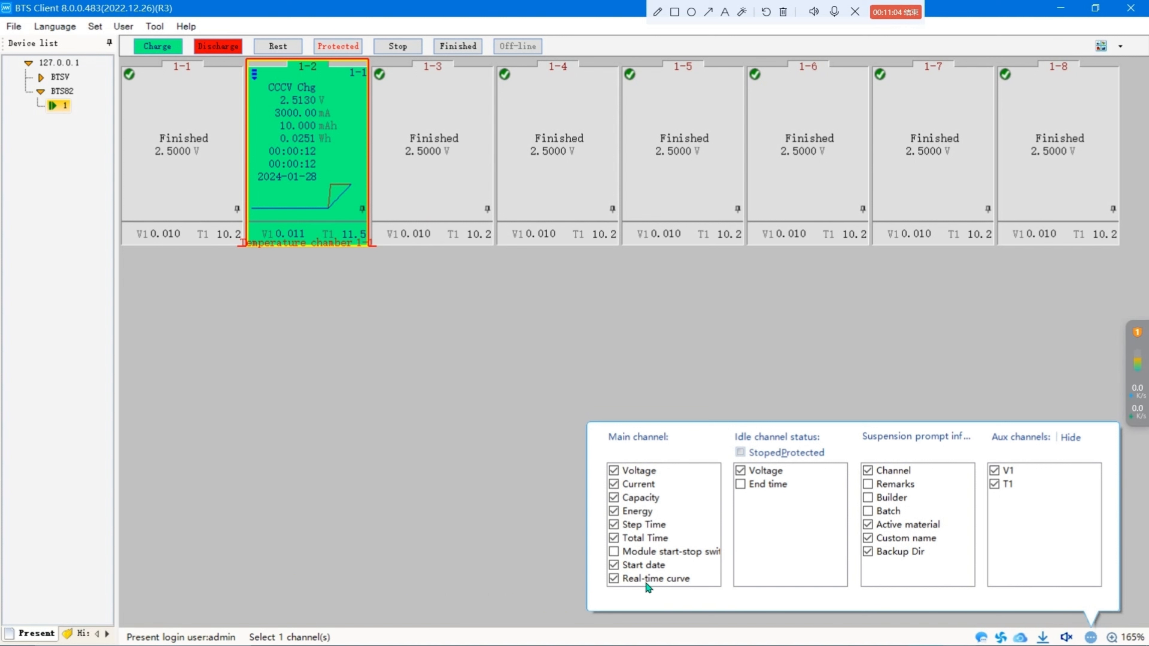
left_click(616, 584)
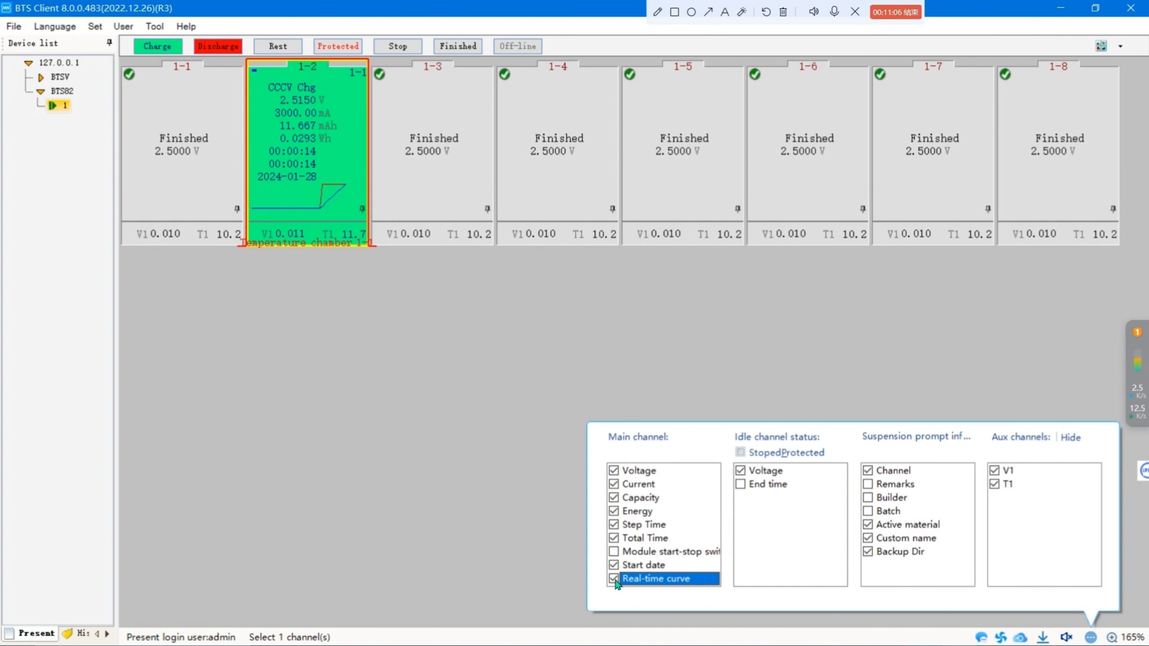
left_click(995, 375)
Set the icon size to 165% and the font size to 13 font.
left_click(1122, 637)
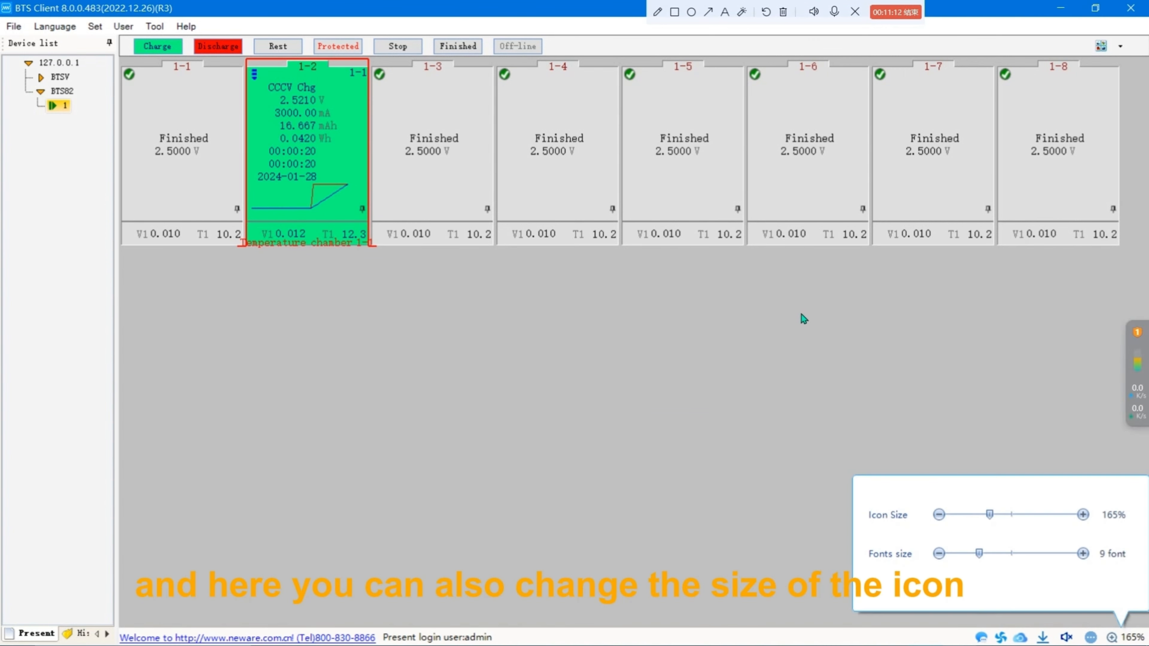
left_click(1000, 516)
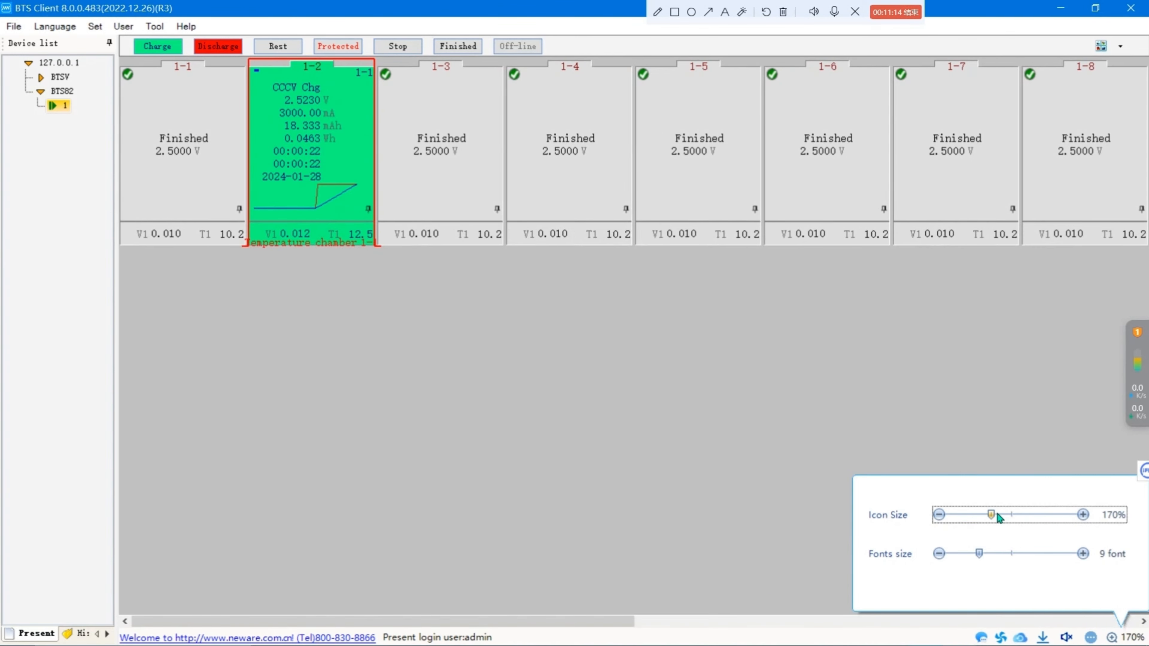
left_click_drag(995, 518, 993, 558)
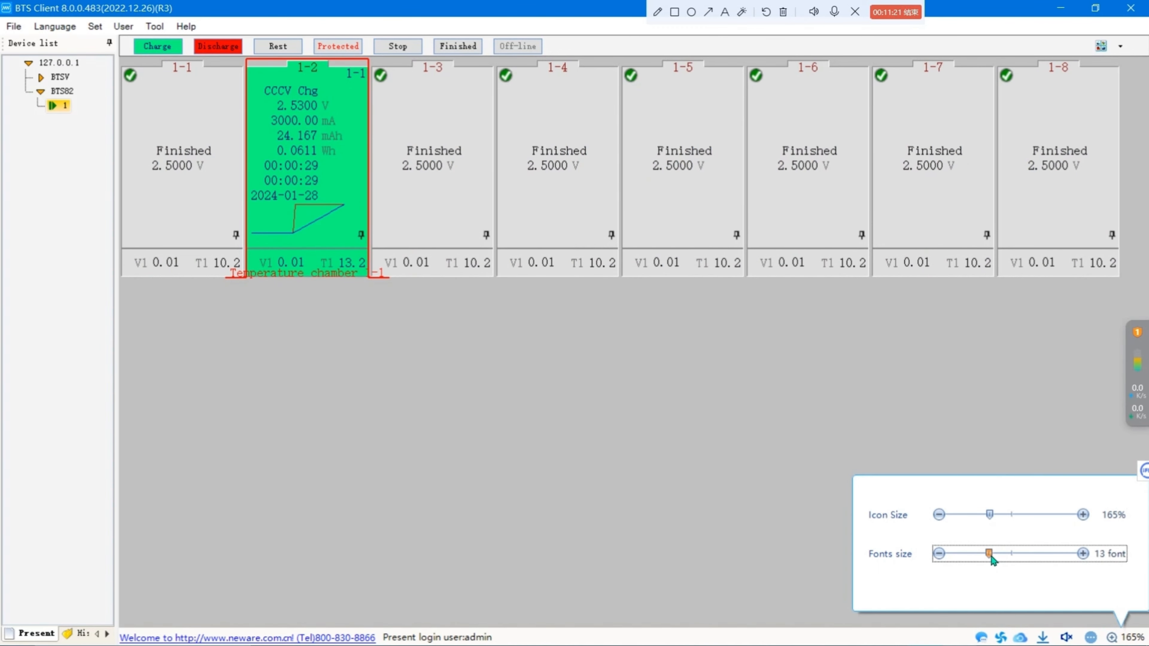
left_click(971, 403)
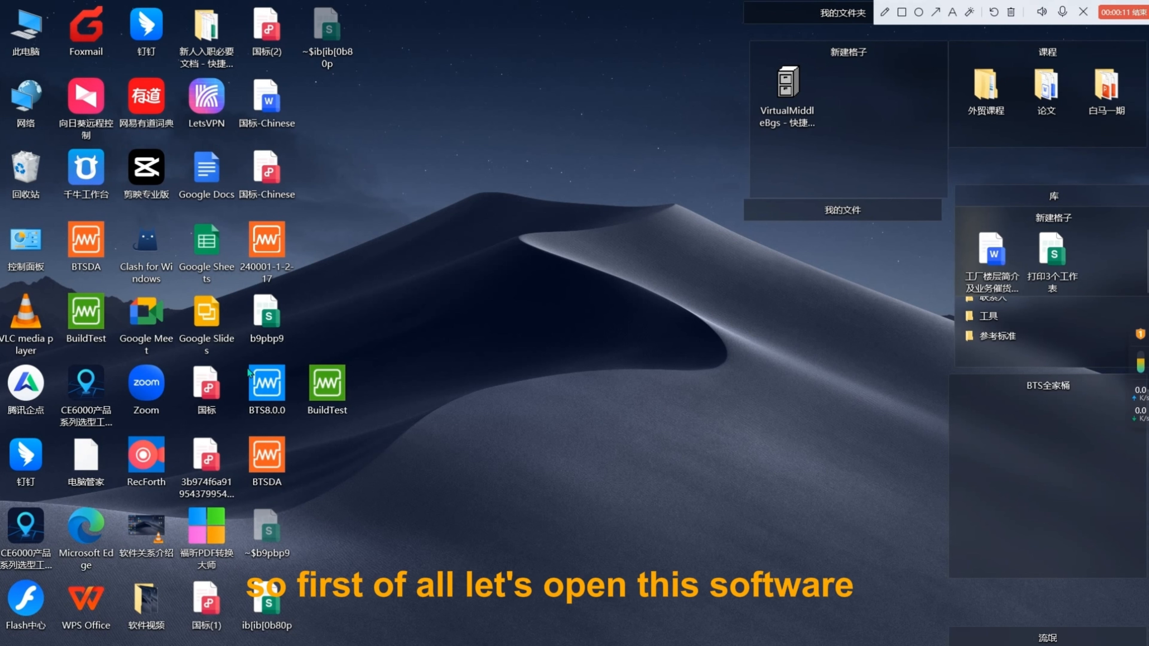
Launch the BTS8.0.0 software from the desktop.
double_click(273, 400)
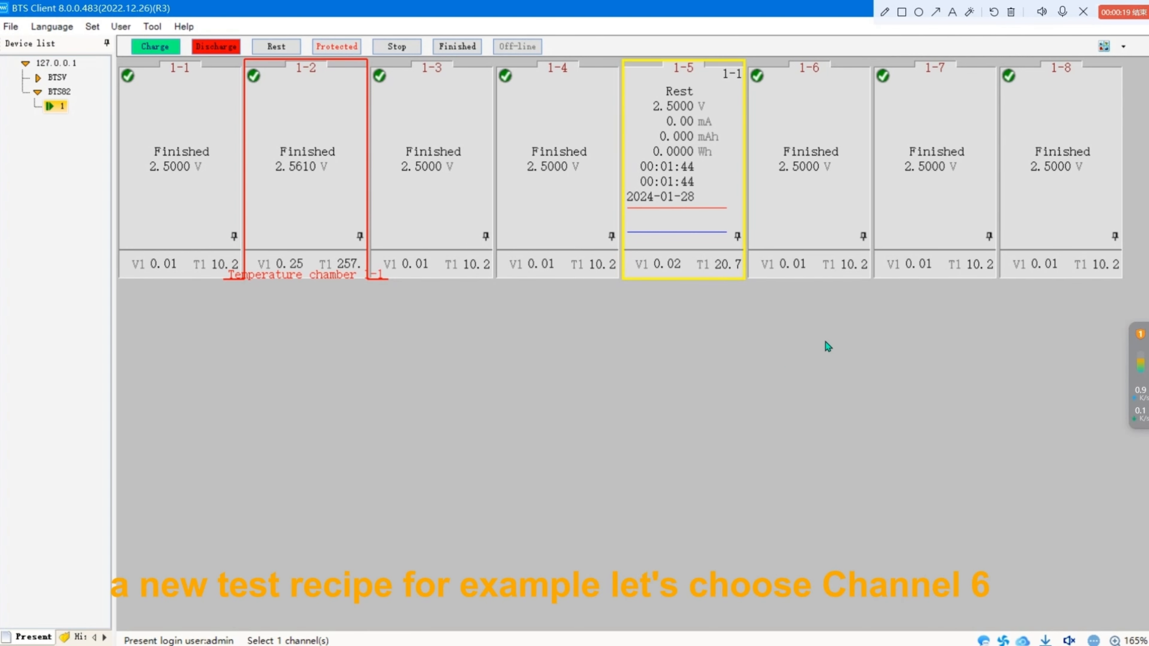
Open the start-test dialog for channel 1-6 and create a new, empty step recipe.
left_click(827, 184)
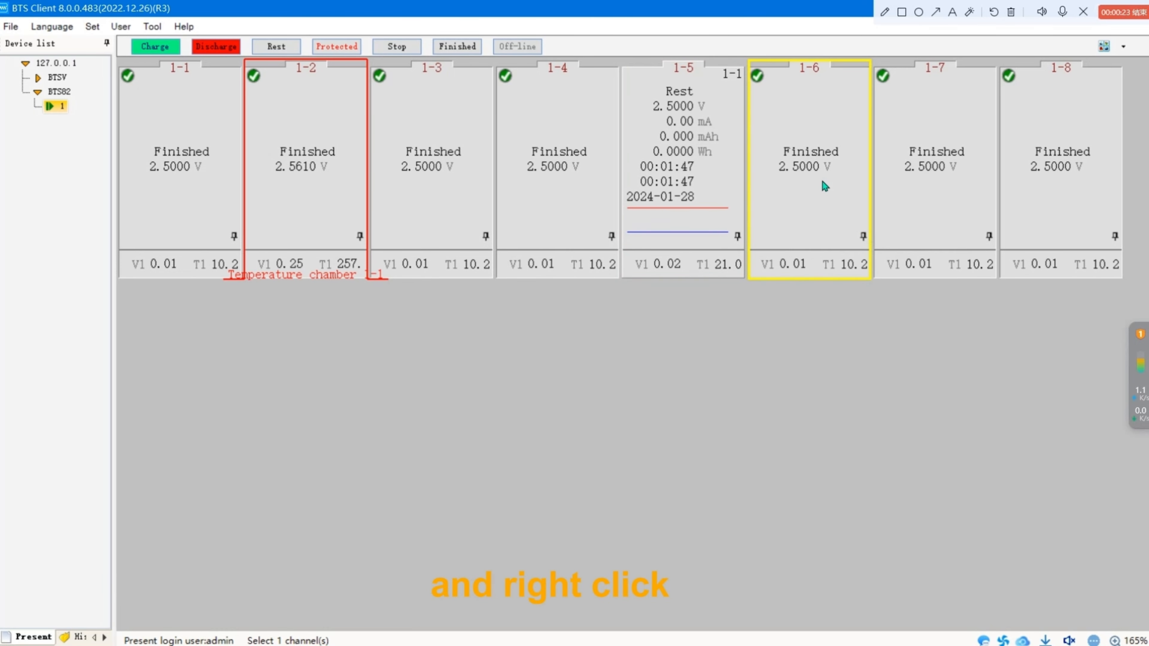
right_click(826, 185)
left_click(900, 191)
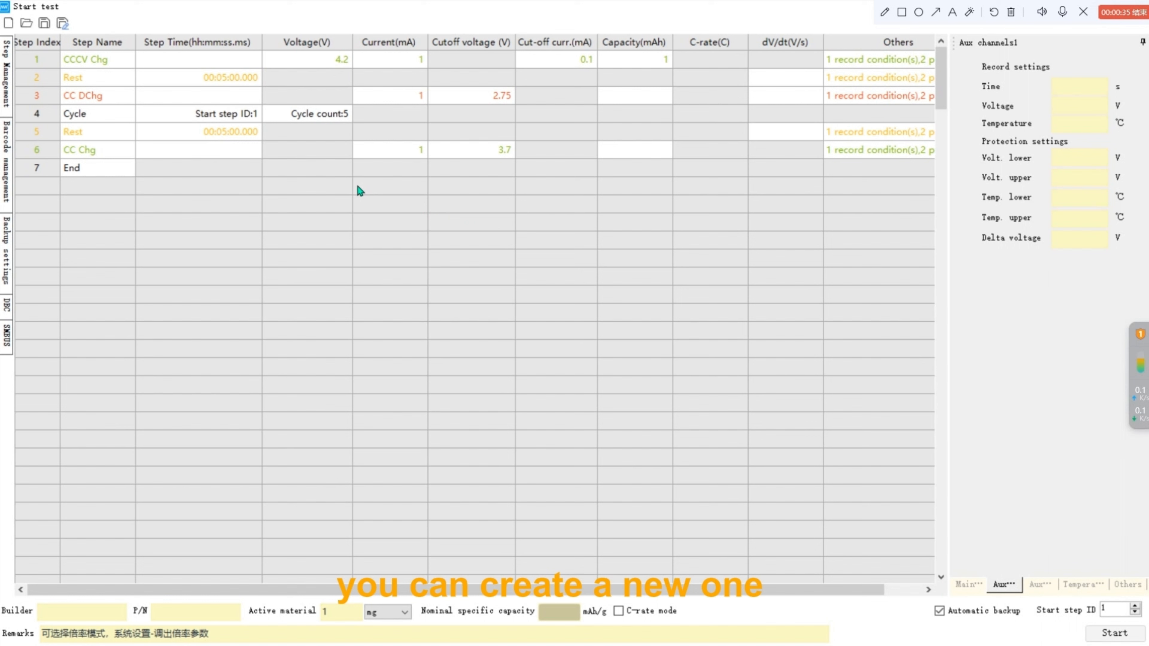
left_click(8, 30)
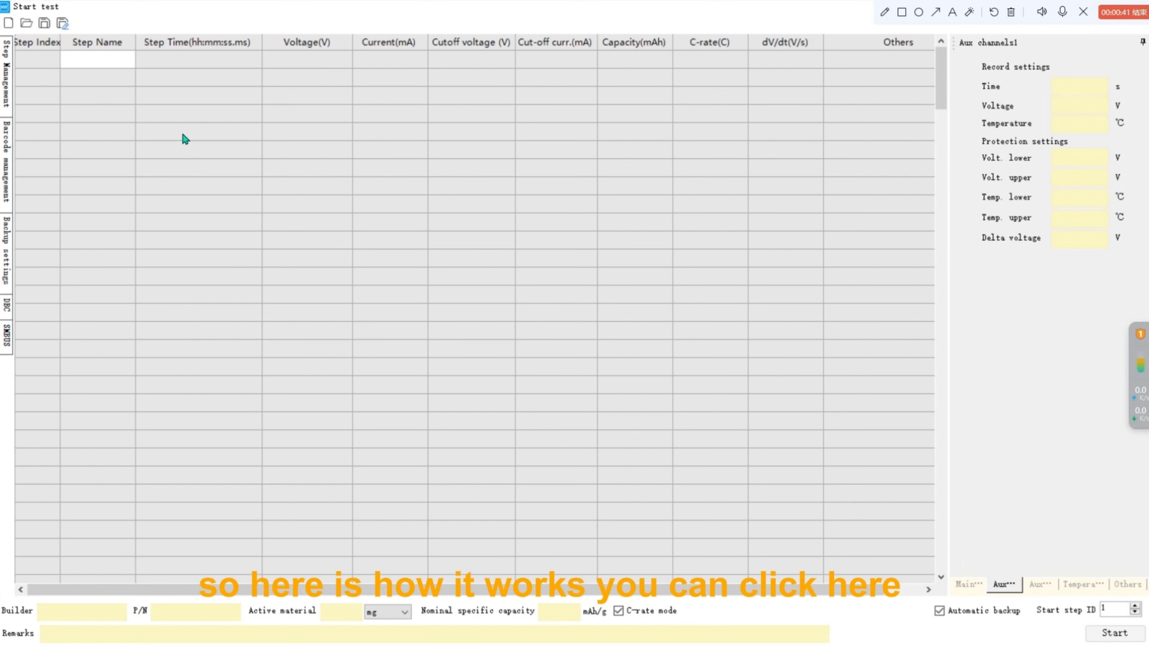
Add a first step to the recipe, keeping it as a Rest step.
left_click(121, 57)
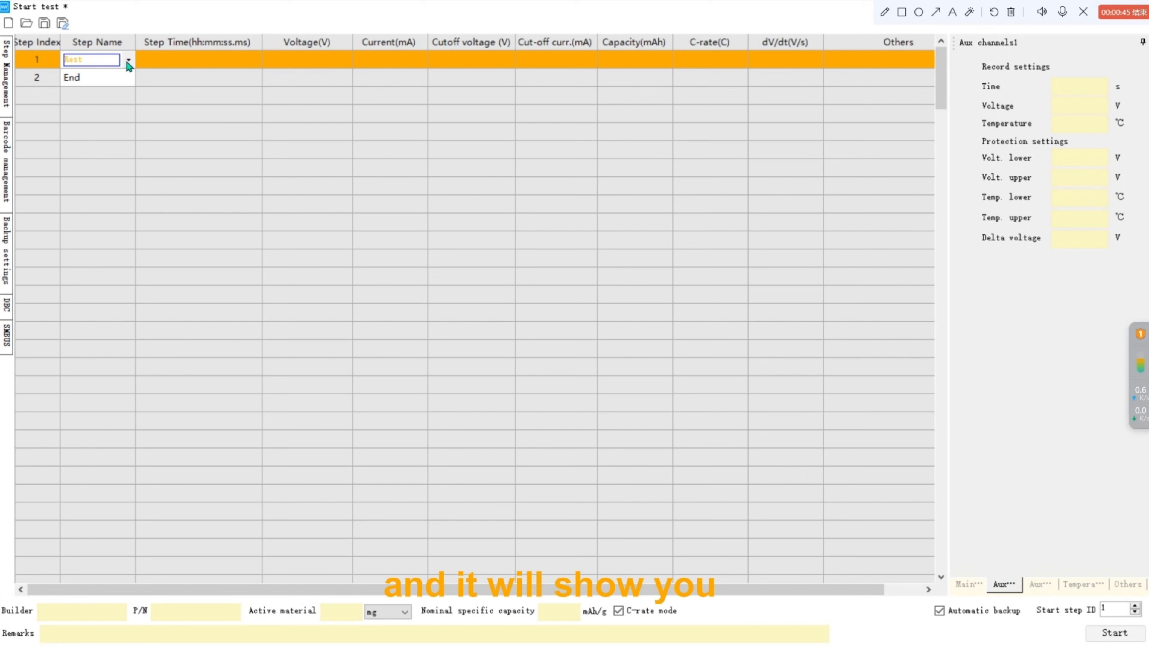
left_click(129, 61)
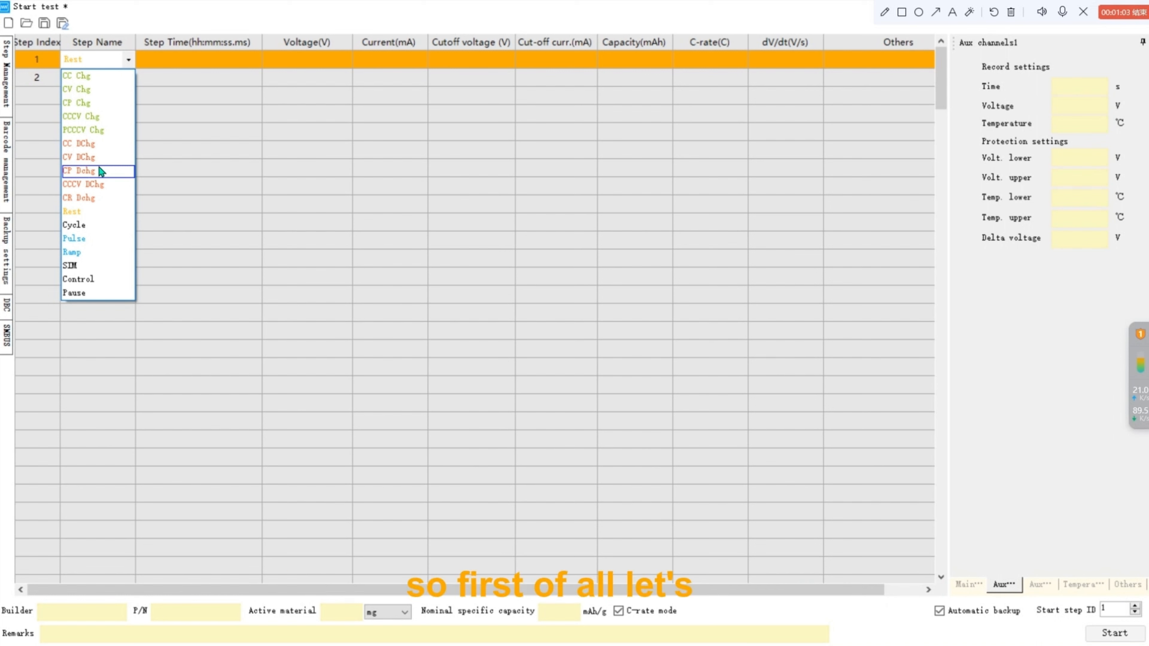
left_click(164, 96)
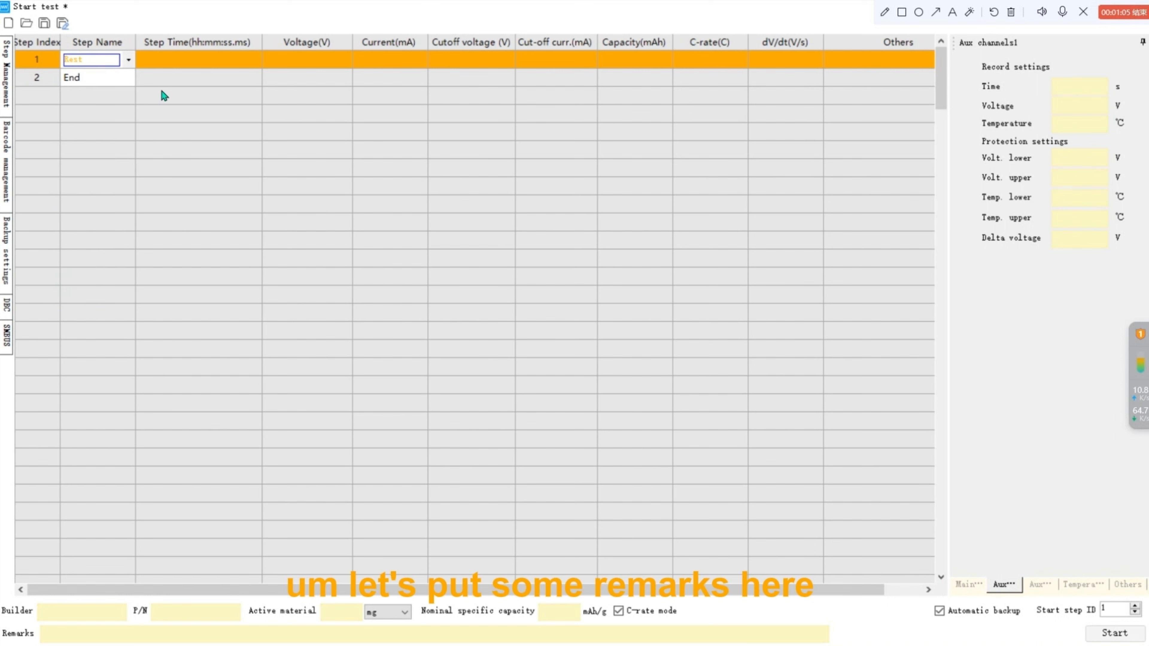
Enter the remarks "3000mAh pouch" for the test.
left_click(153, 638)
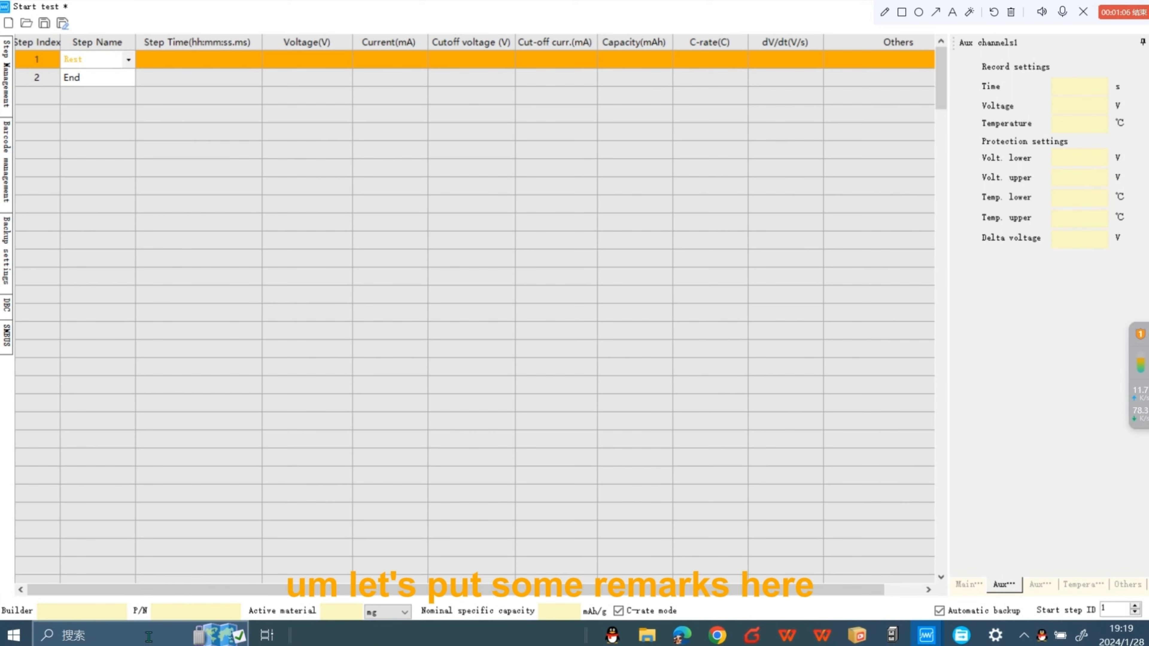
left_click(132, 641)
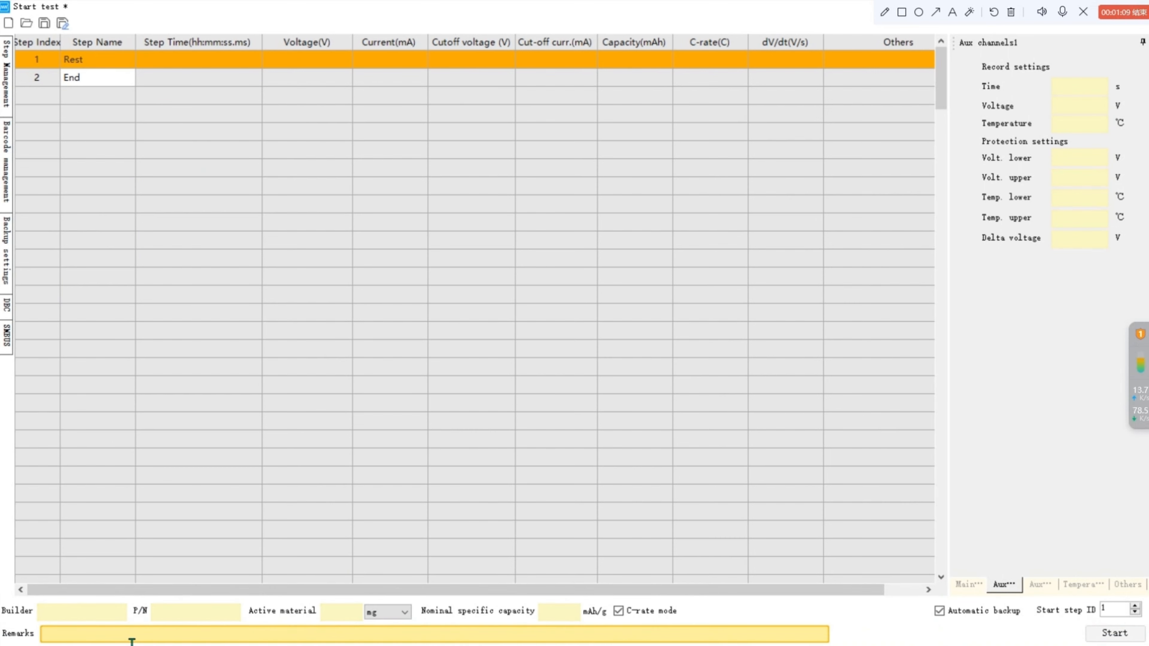
type("3000mA")
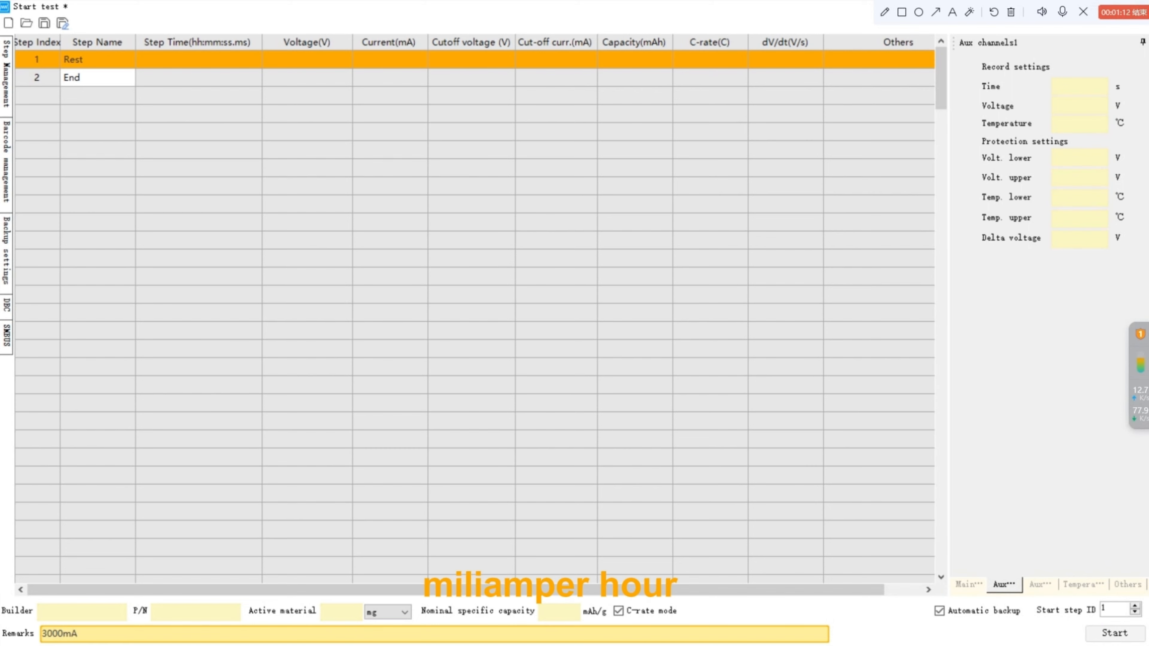
type("h pouch")
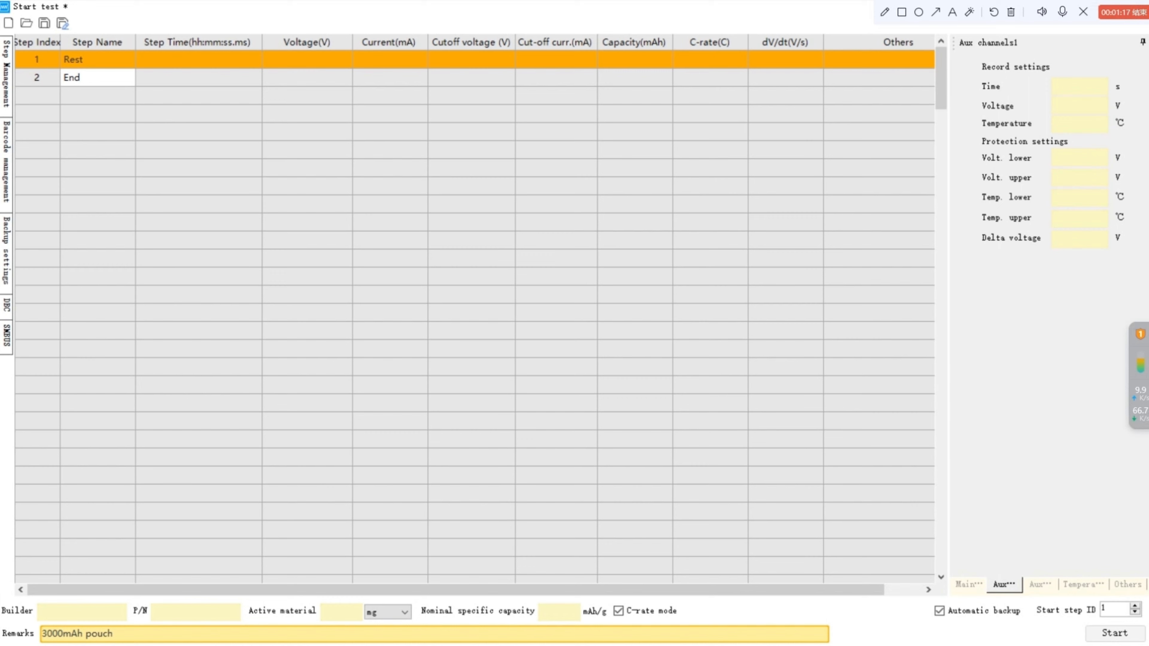
Set the first Rest step's time to 5 minutes.
left_click(192, 170)
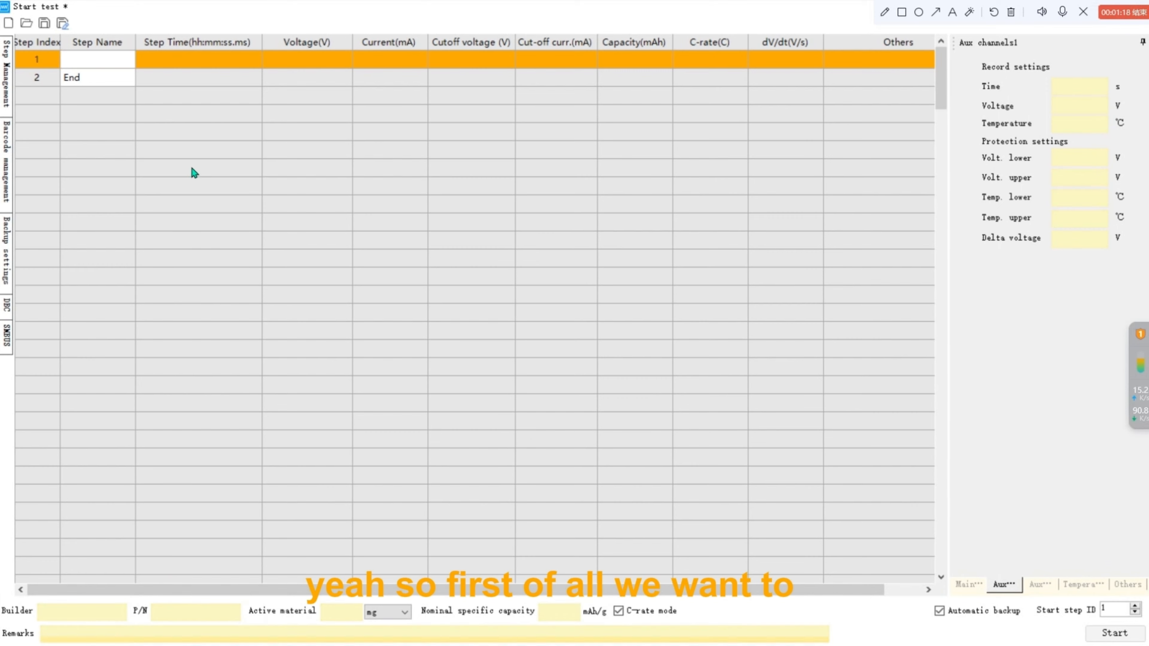
left_click(188, 68)
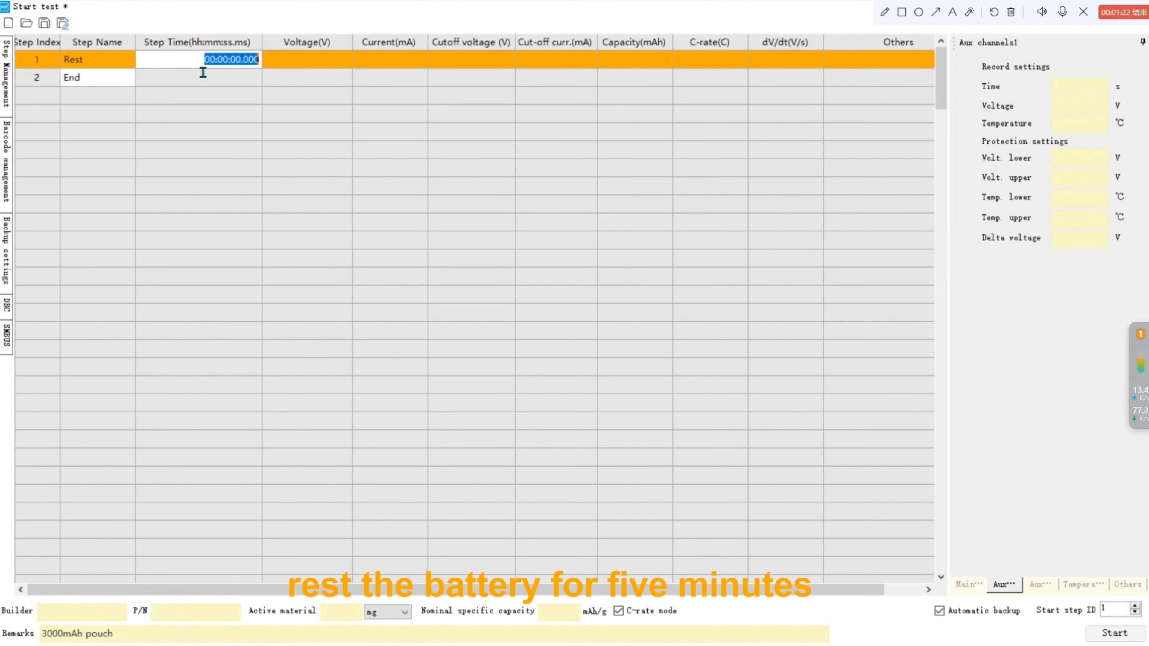
left_click(236, 63)
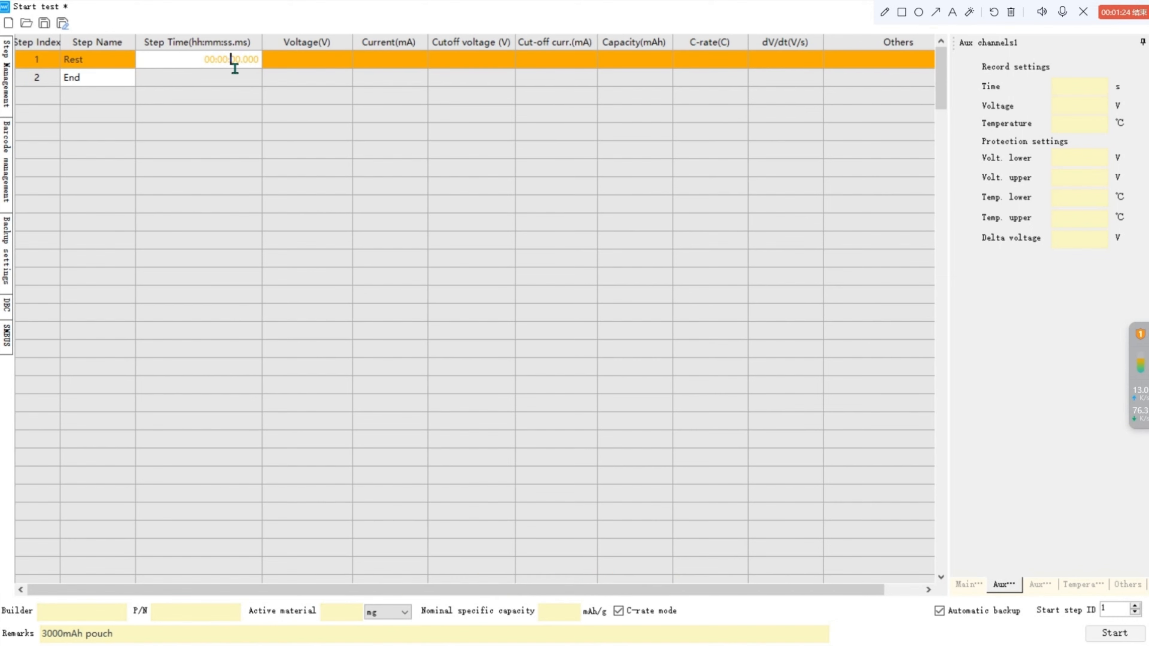
key("shift+Left")
type("5")
left_click(270, 128)
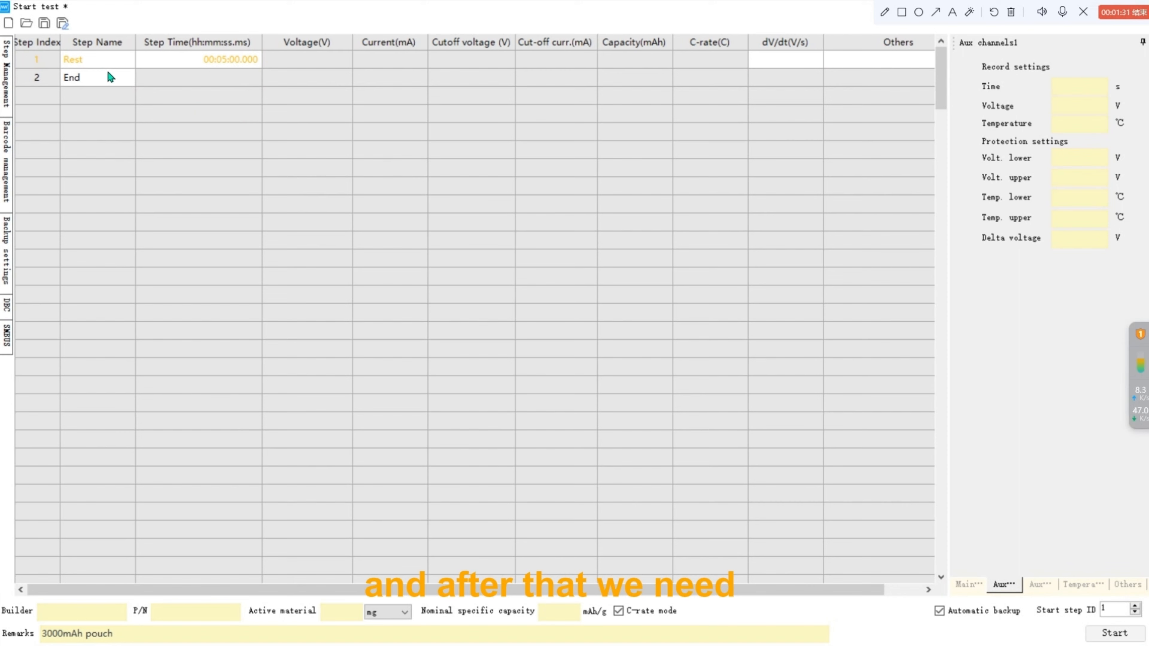
Add a second step and change its type to CC DChg.
double_click(110, 78)
left_click(127, 80)
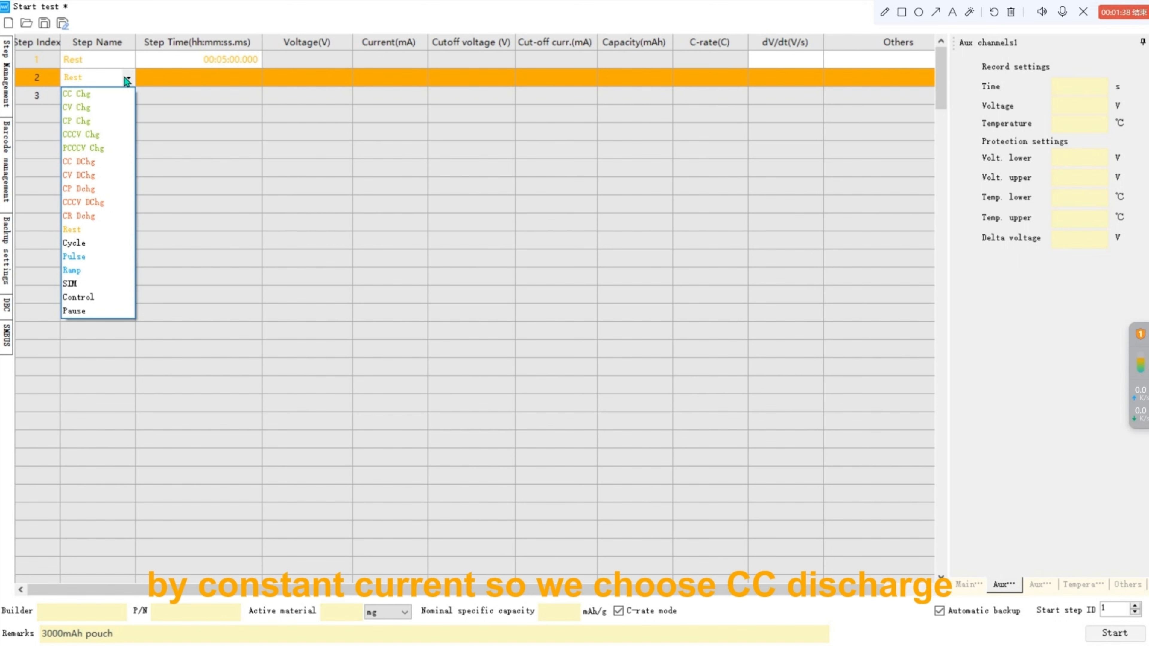
left_click(110, 164)
left_click(318, 73)
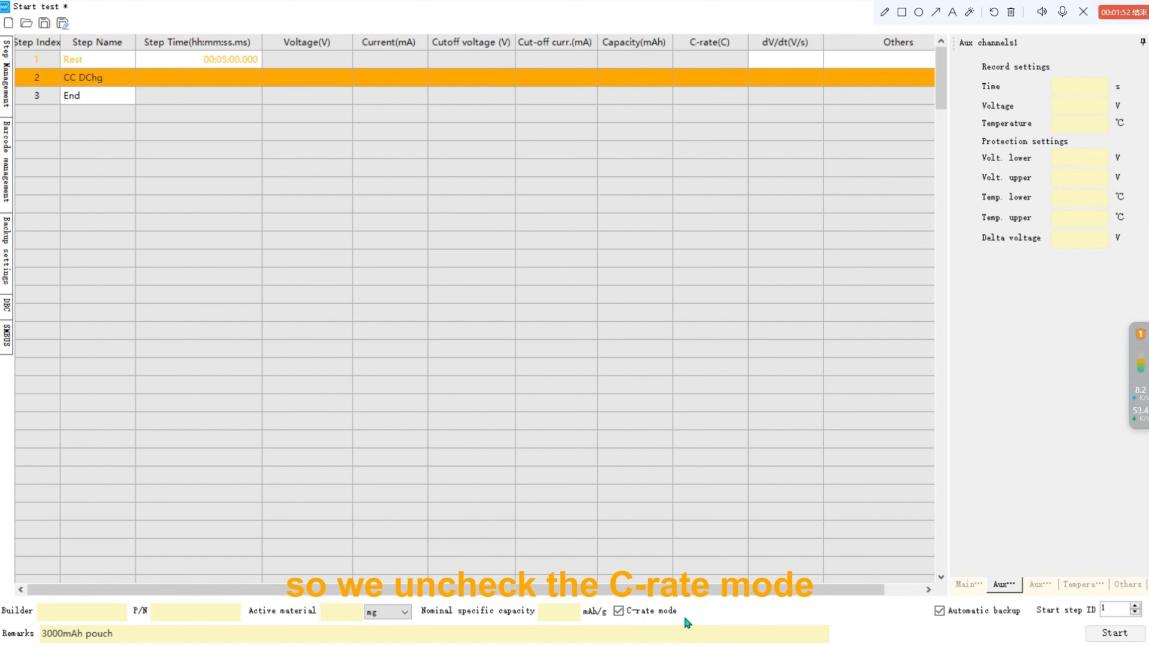
Turn off C-rate mode and set the discharge step's current to 3000 mA.
left_click(620, 612)
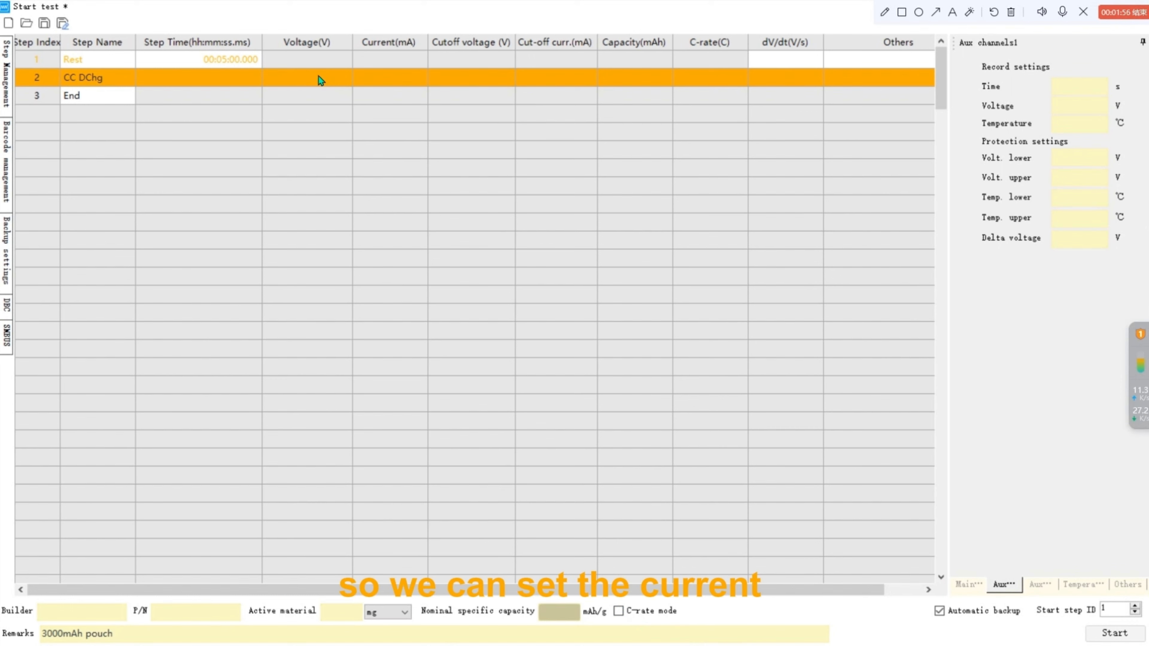
left_click(384, 80)
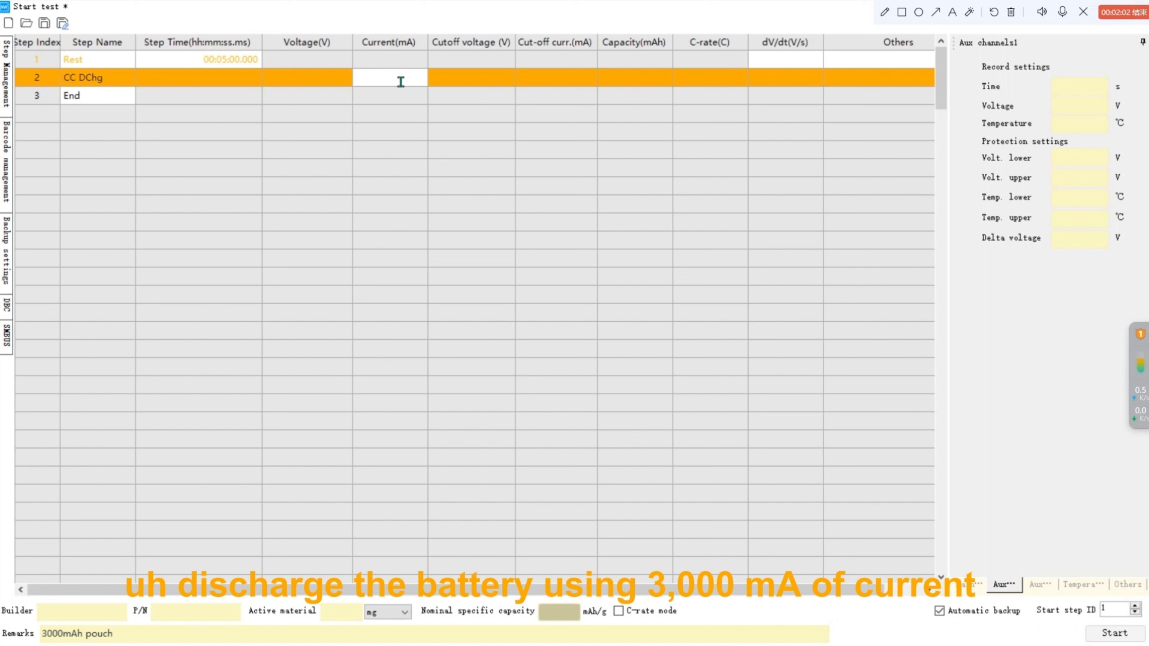
type("3000")
left_click(466, 76)
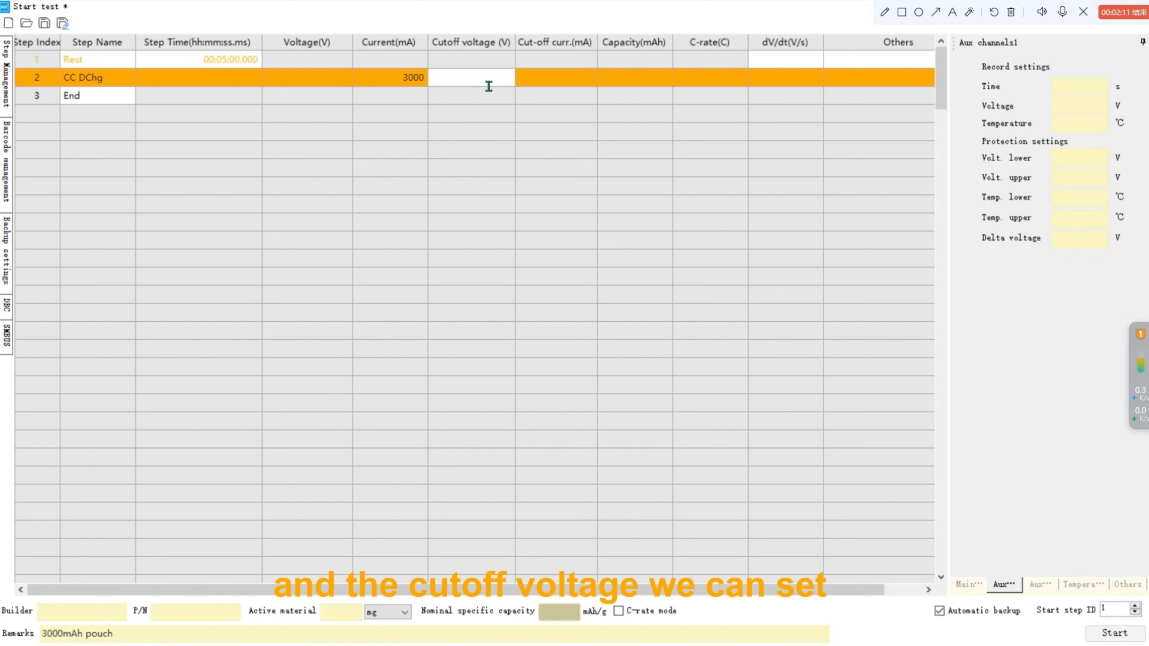
Set the discharge step's cutoff voltage to 2.75 V.
type("2.75")
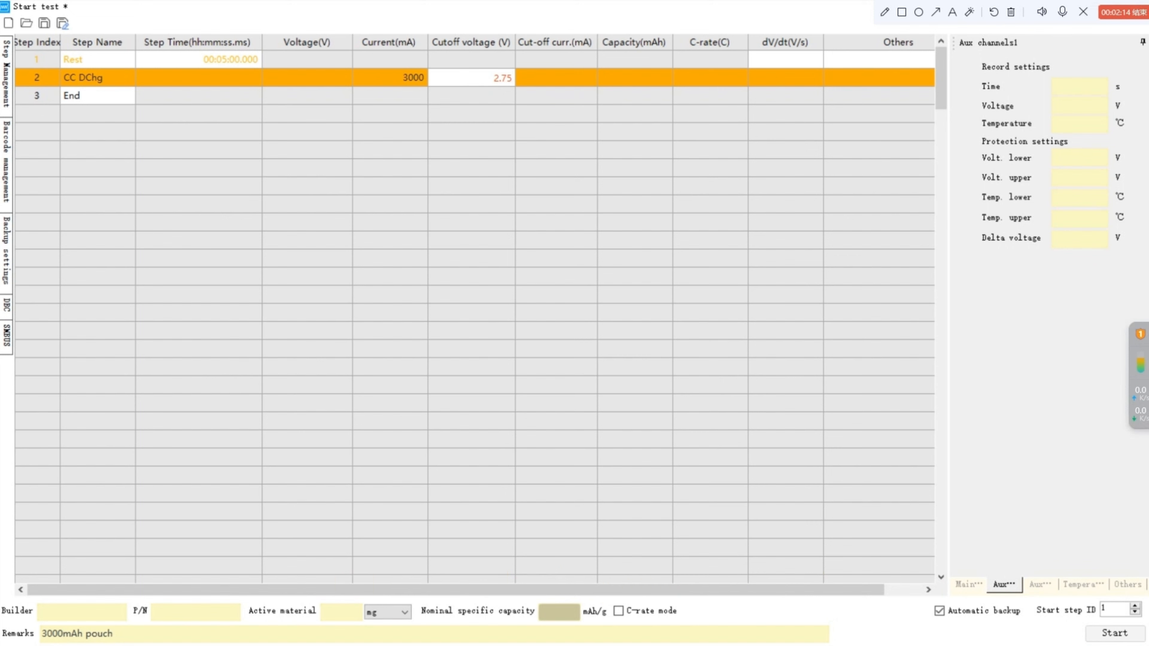
left_click(498, 99)
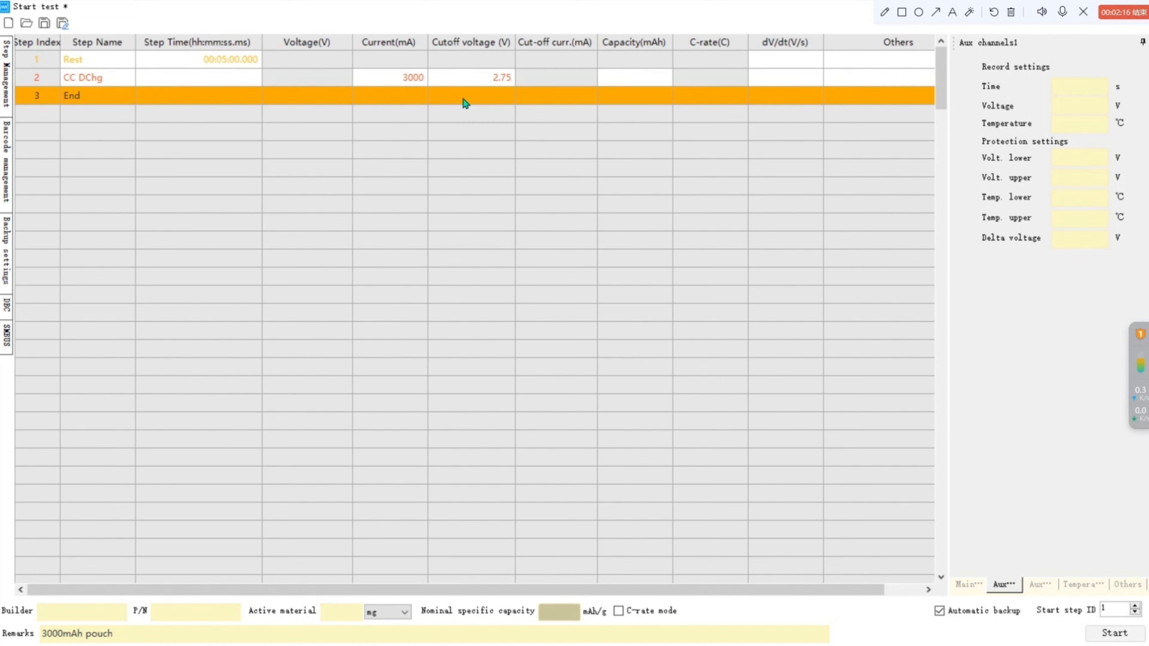
Add a third Rest step lasting 10 minutes.
double_click(119, 102)
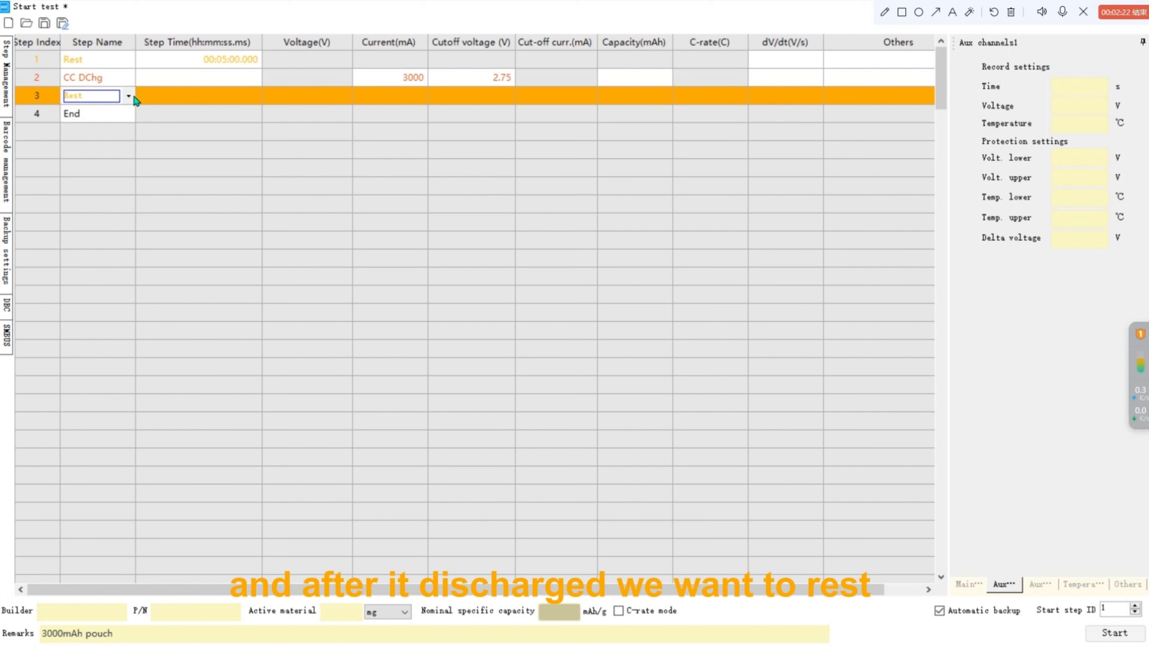
double_click(232, 100)
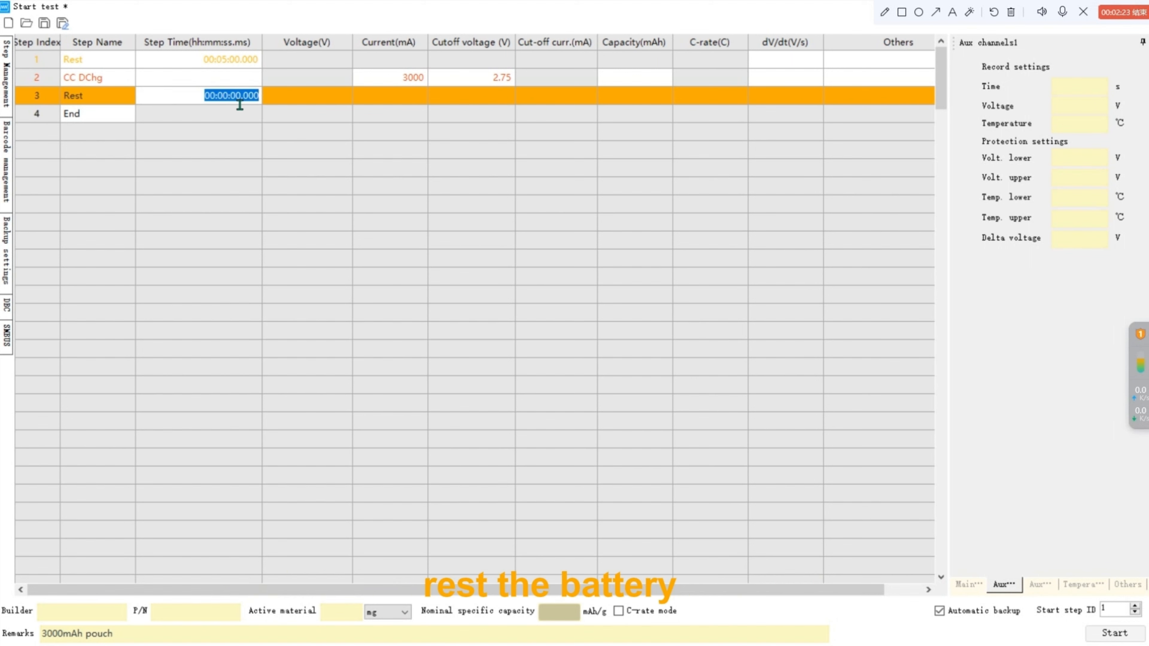
left_click(239, 99)
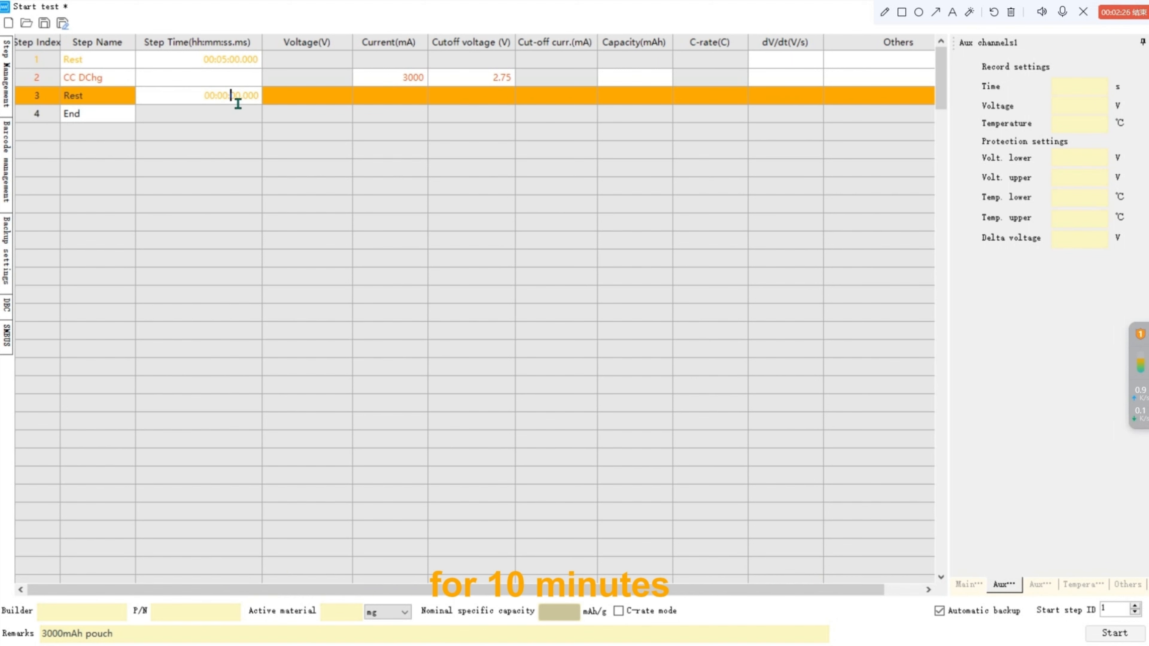
type("1")
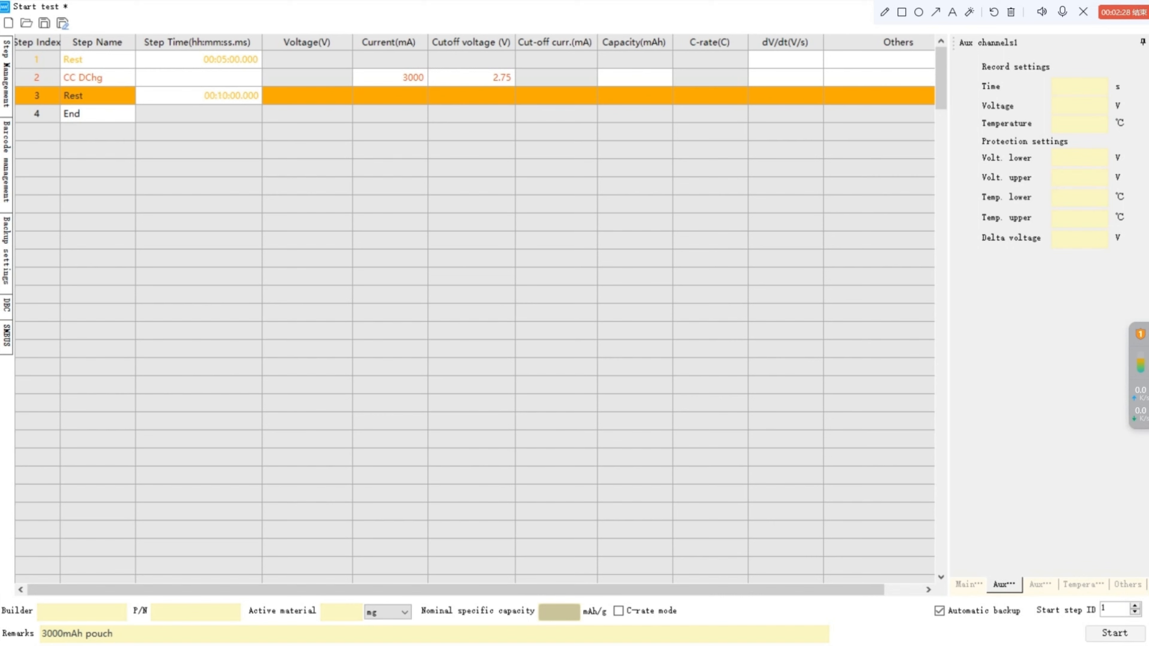
left_click(261, 132)
Add a fourth step of type CCCV Chg with a voltage of 4.2 V.
left_click(120, 110)
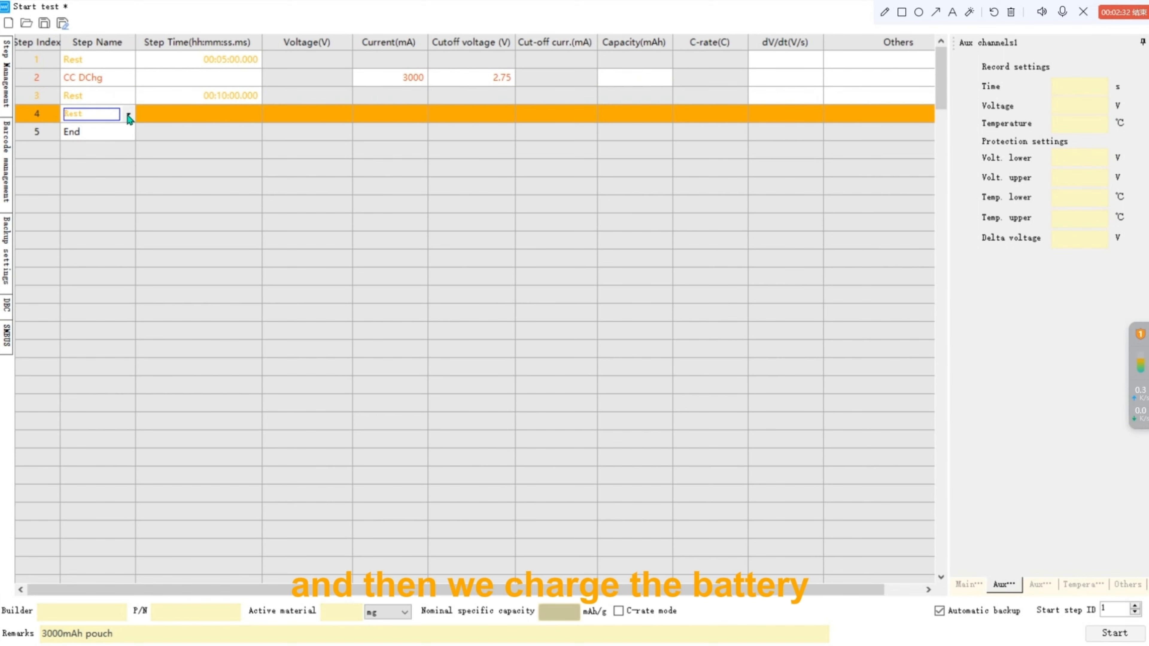
left_click(129, 116)
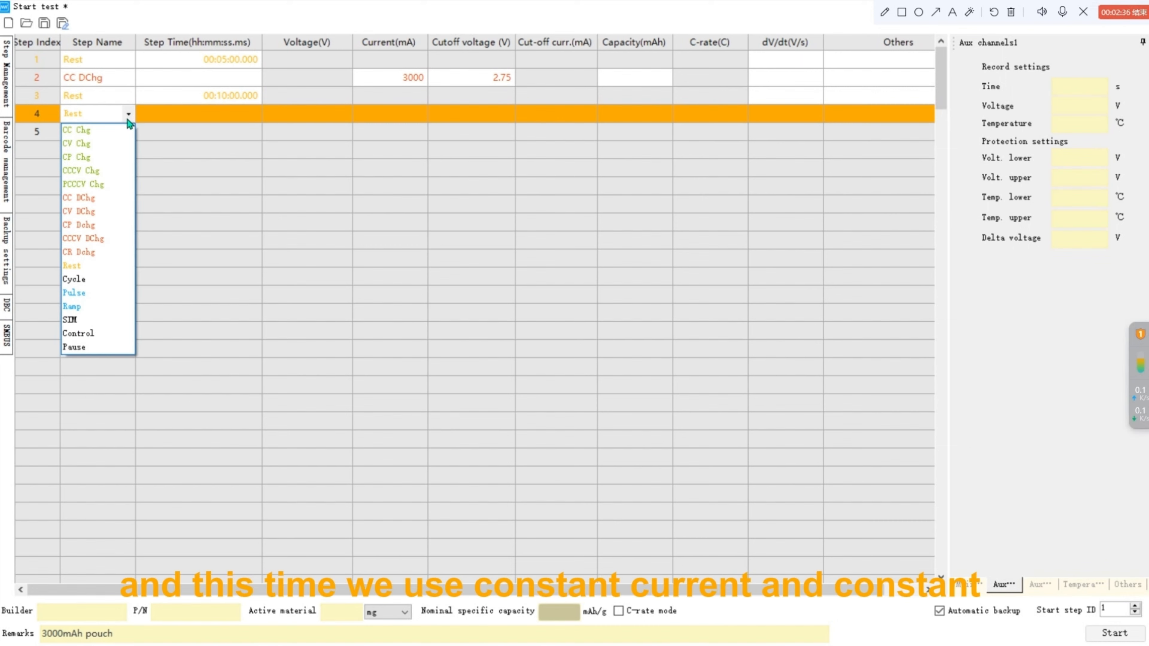
left_click(114, 171)
left_click(303, 116)
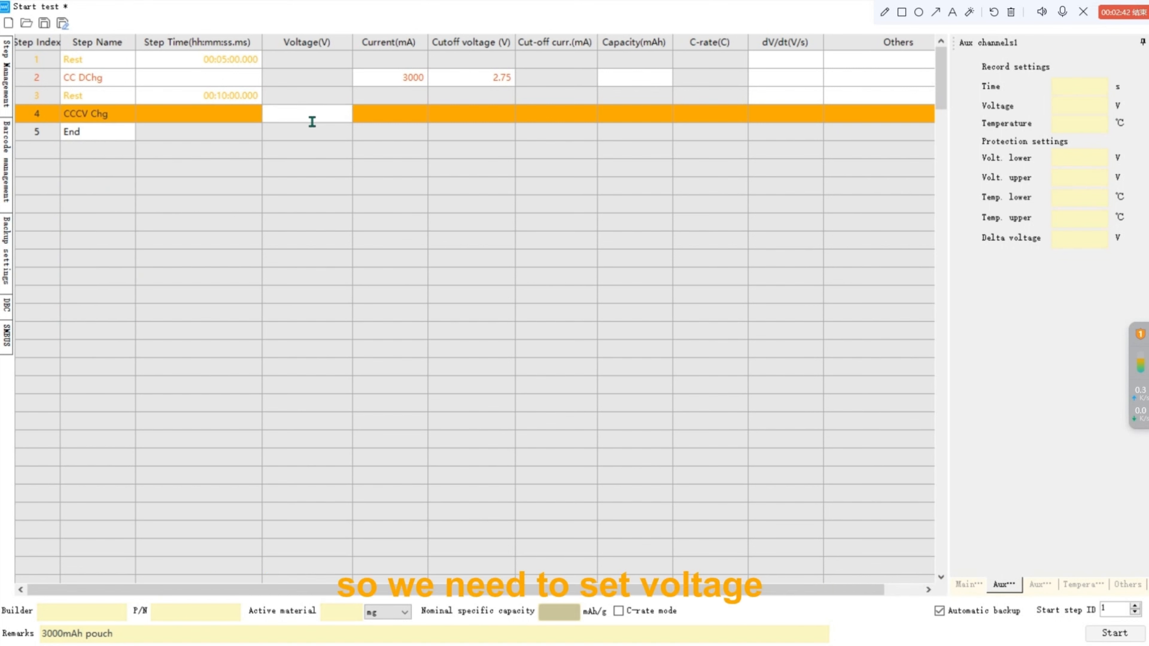
type("4.2")
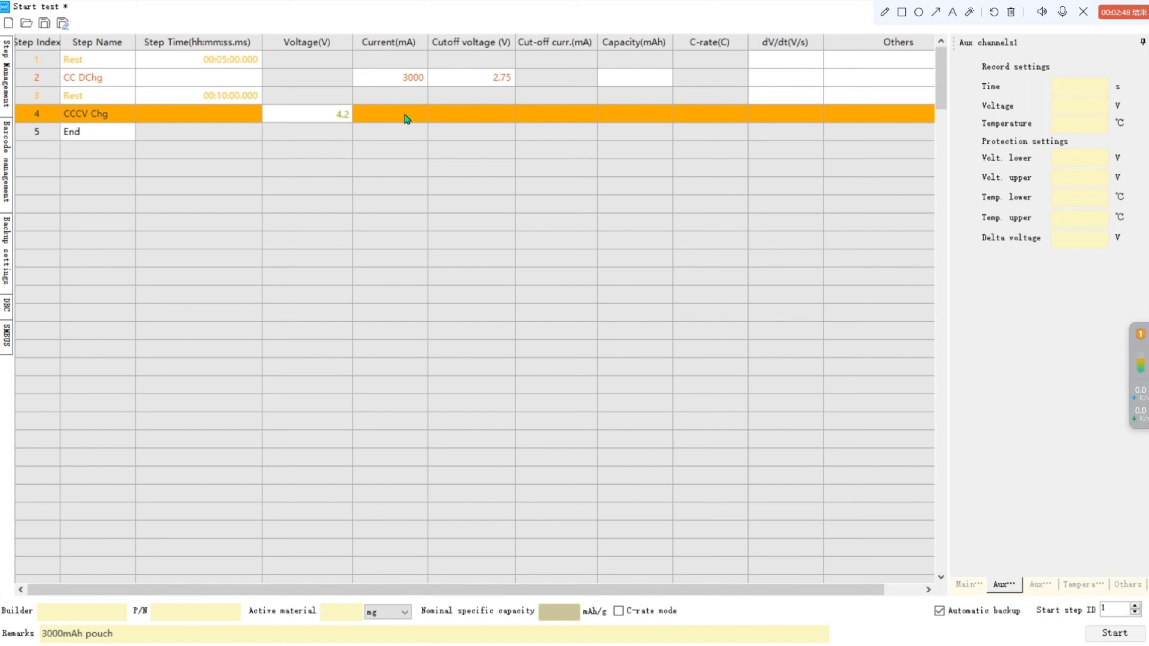
Set the charge step's current to 1500 mA and its cut-off current to 30 mA.
left_click(407, 119)
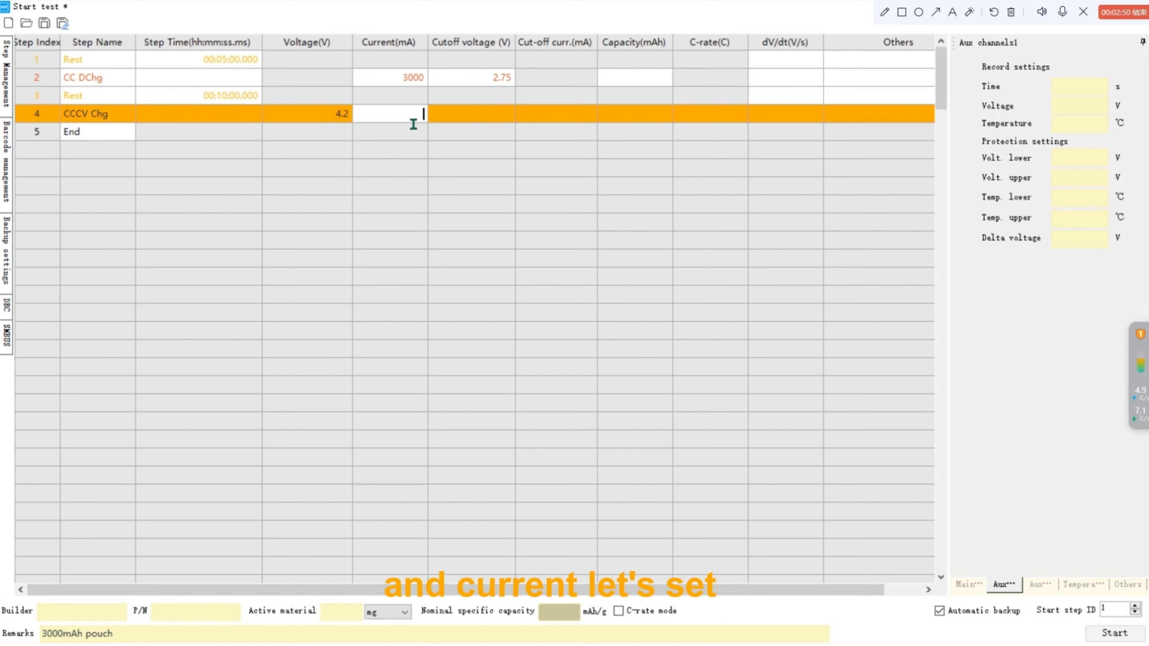
type("1500")
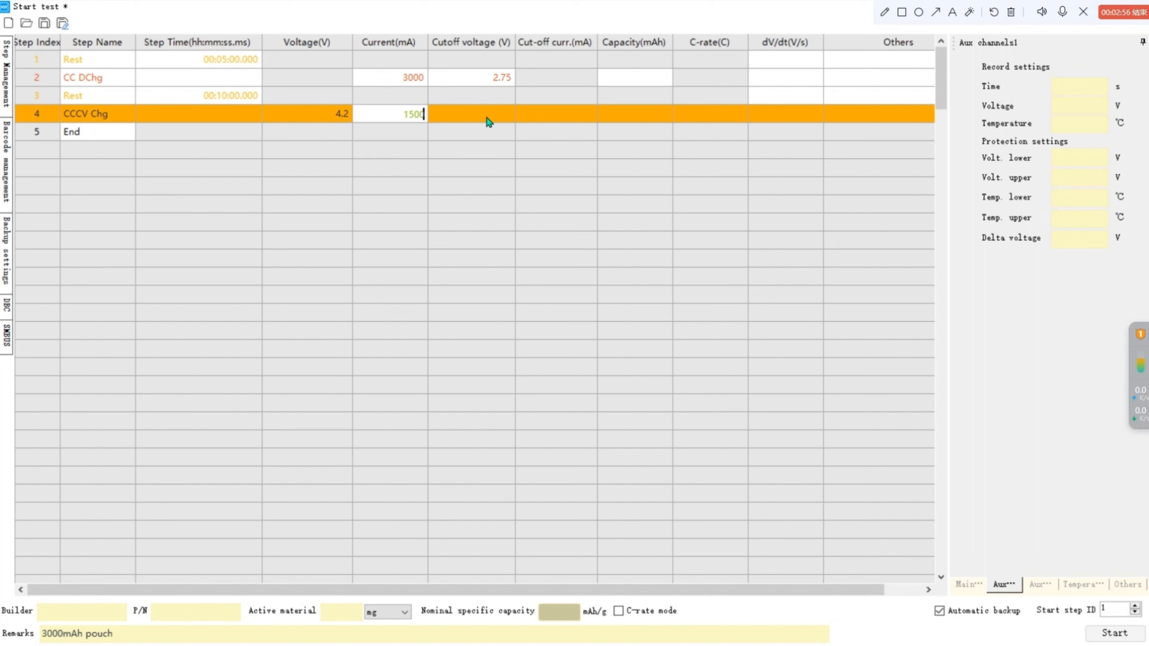
left_click(645, 123)
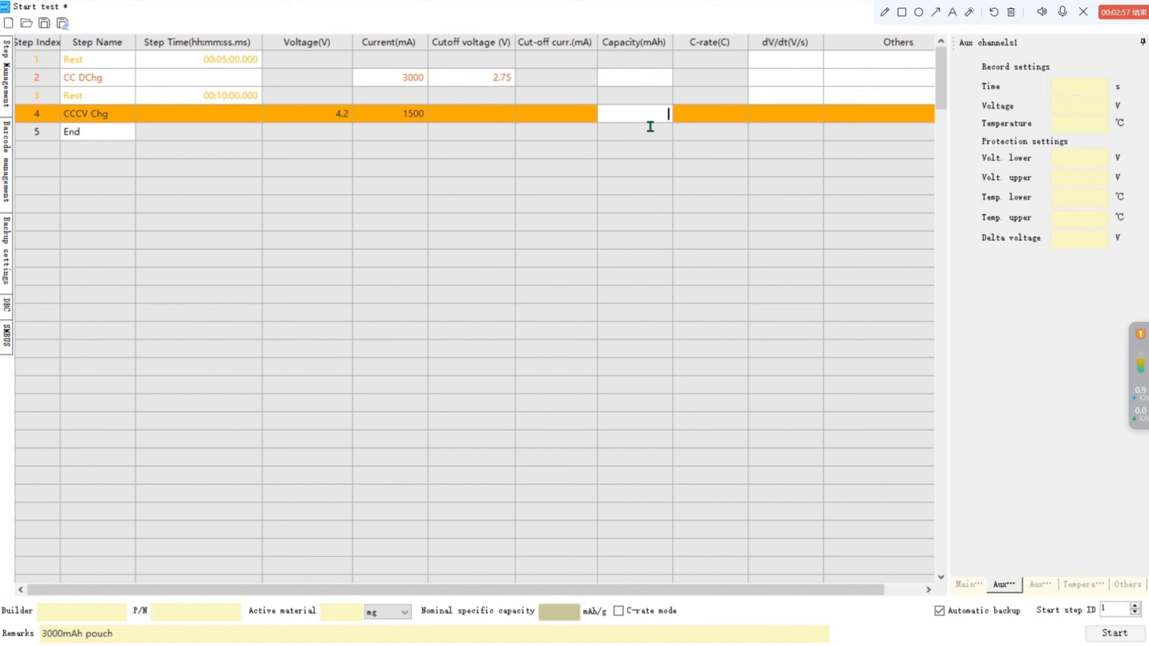
left_click(575, 113)
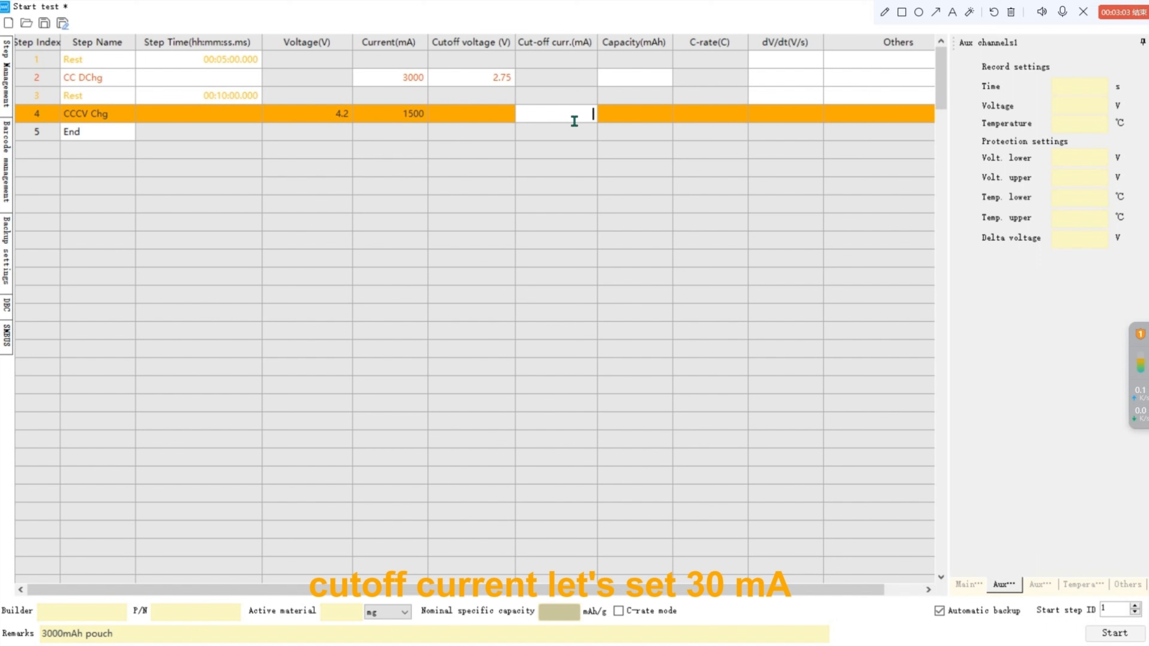
type("30")
Add a fifth Rest step lasting 10 minutes after the charge step.
left_click(576, 130)
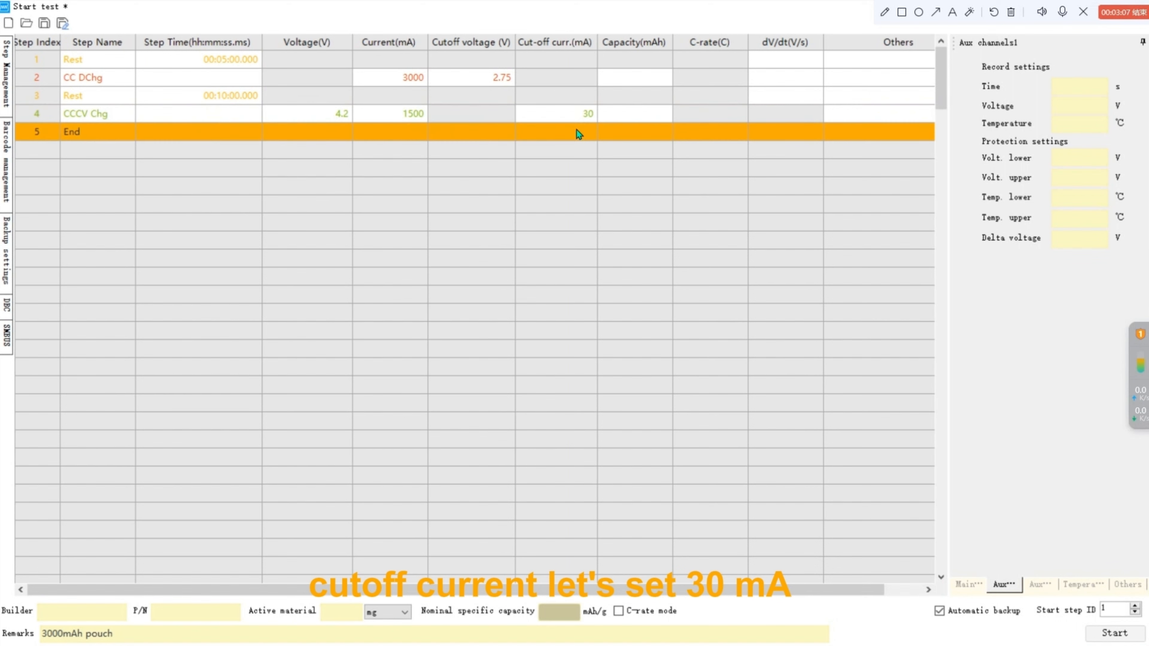
left_click(122, 131)
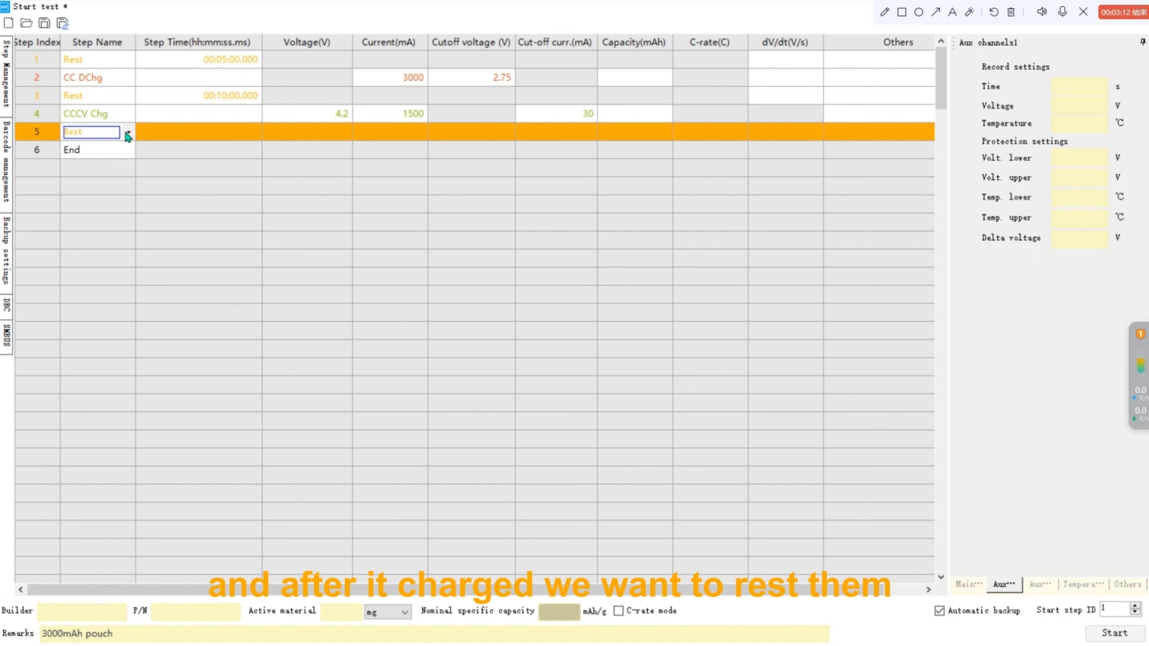
left_click(222, 137)
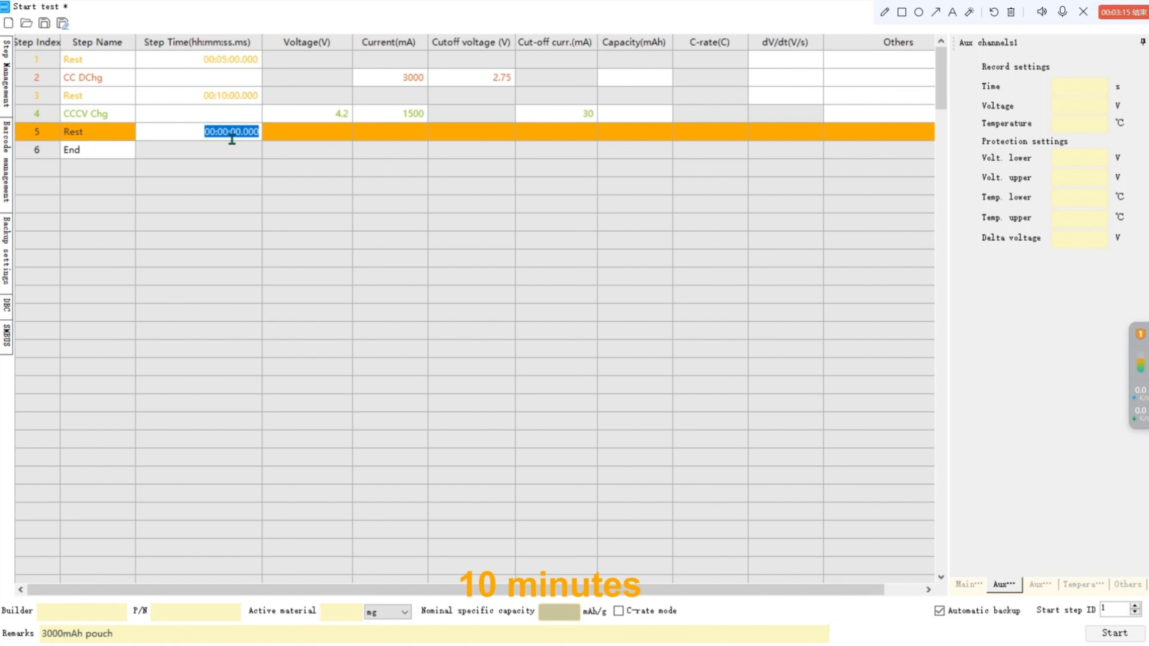
left_click(224, 135)
key("BackSpace")
type("1")
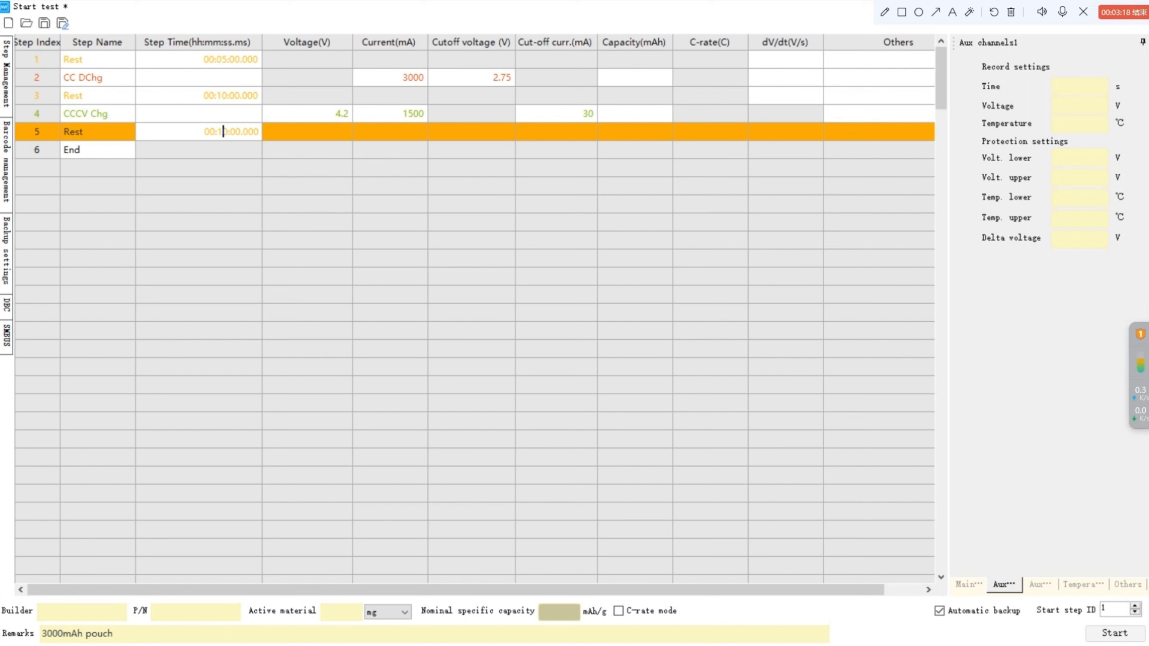
left_click(258, 176)
Add a sixth step of type CC DChg with a current of 3000 mA.
left_click(112, 151)
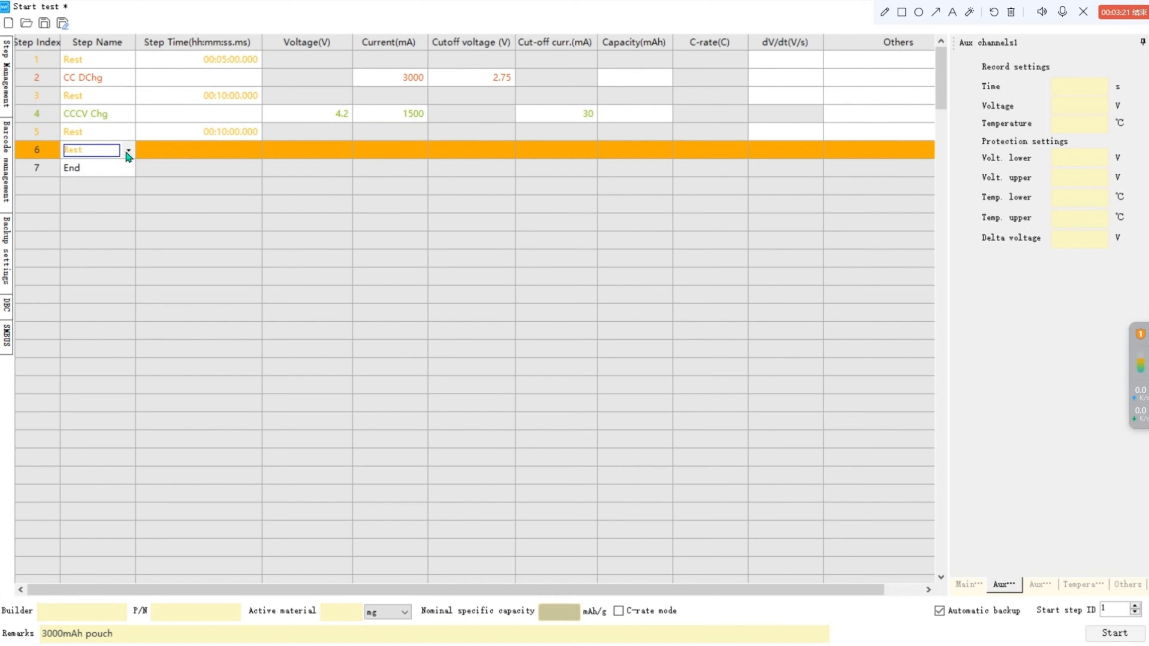
left_click(128, 151)
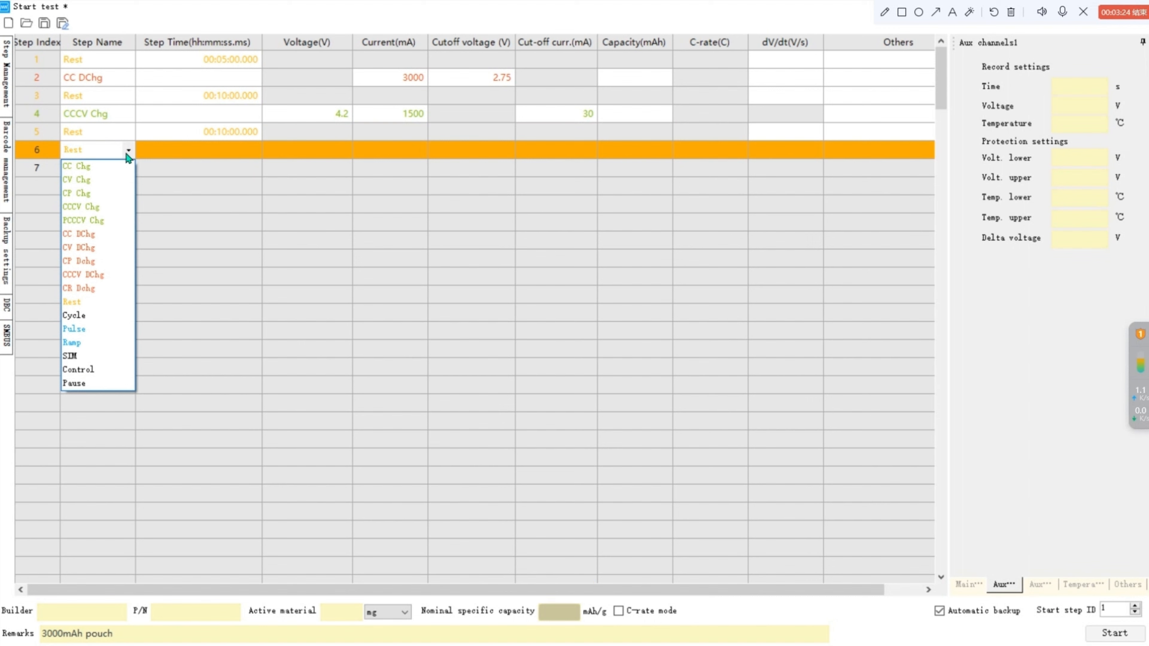
left_click(93, 233)
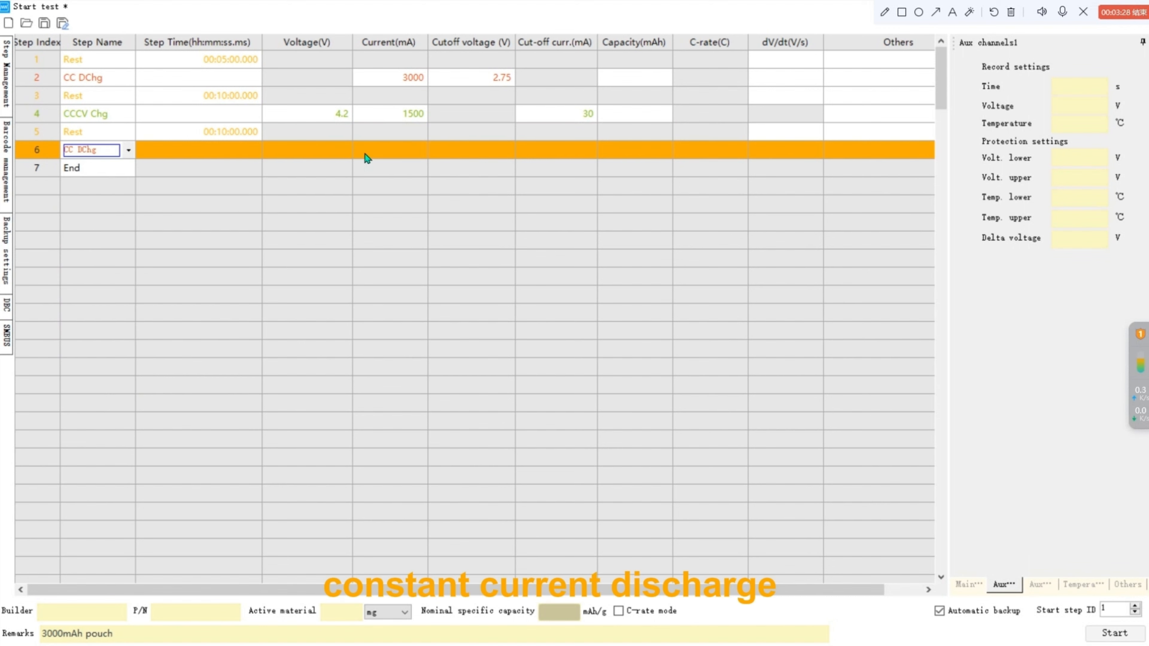
left_click(391, 157)
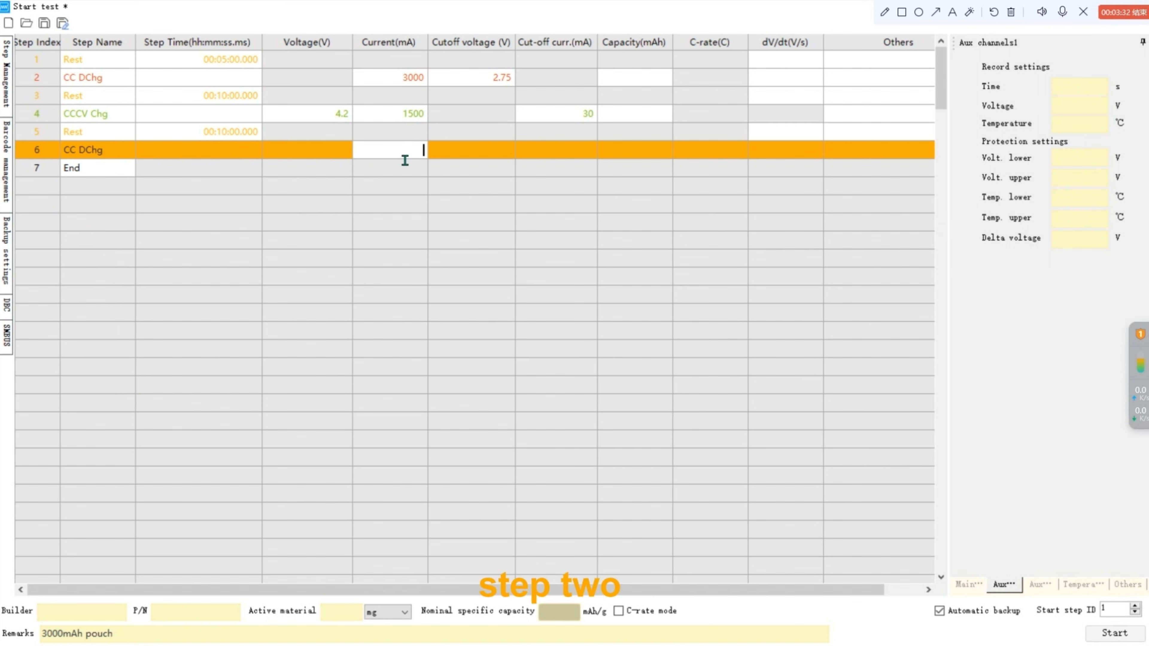
type("300")
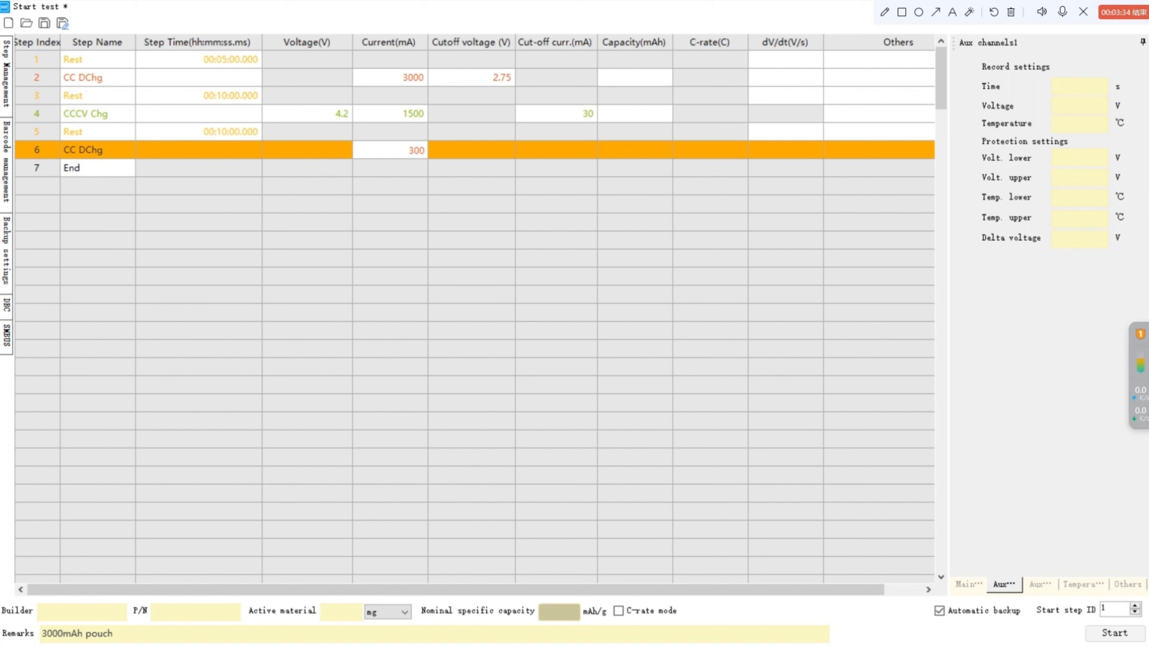
type("0")
Set the second discharge step's cutoff voltage to 2.75 V.
left_click(481, 158)
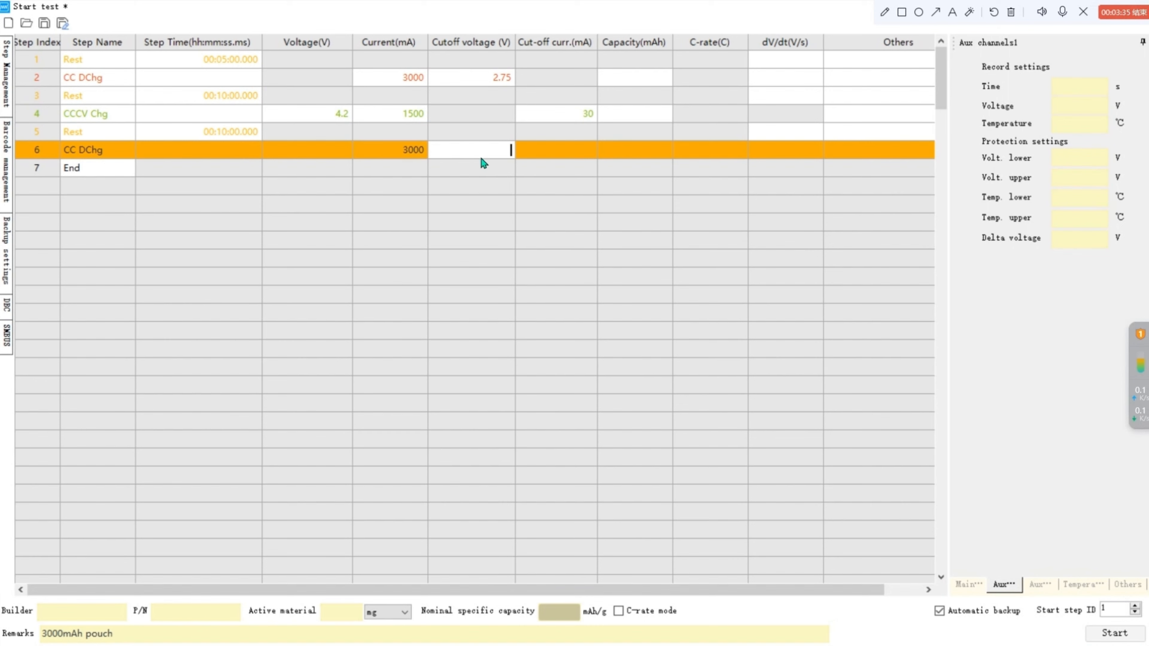
type("2.75")
left_click(449, 211)
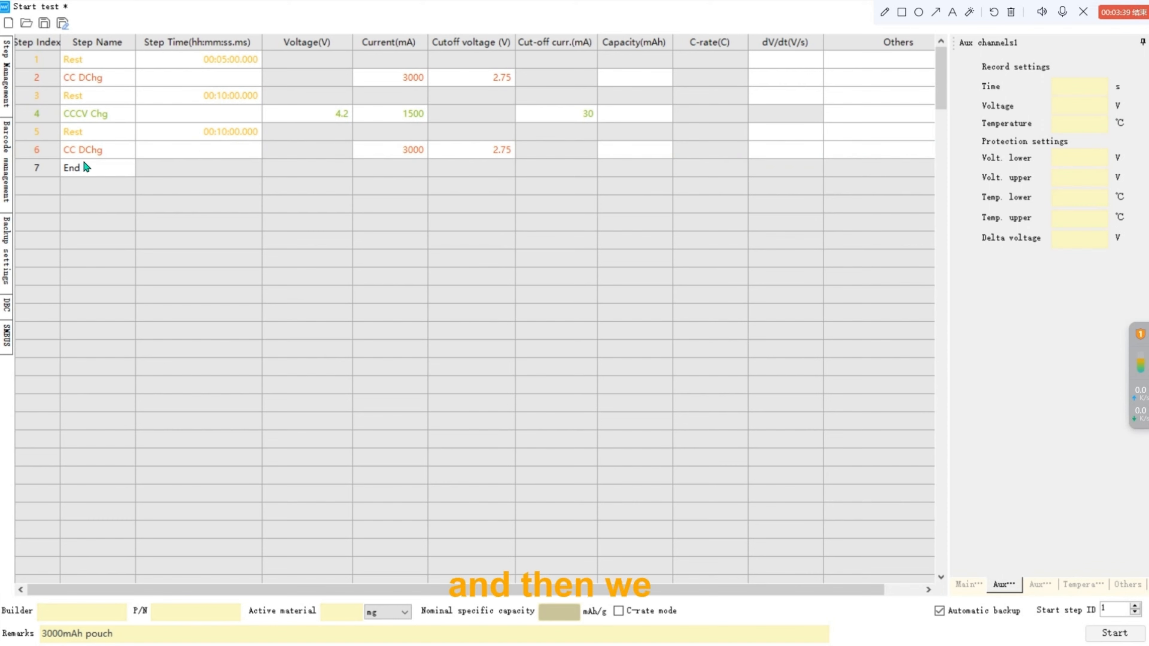
Add a Cycle step that loops back to start step 3 with a cycle count of 500.
double_click(88, 167)
left_click(128, 168)
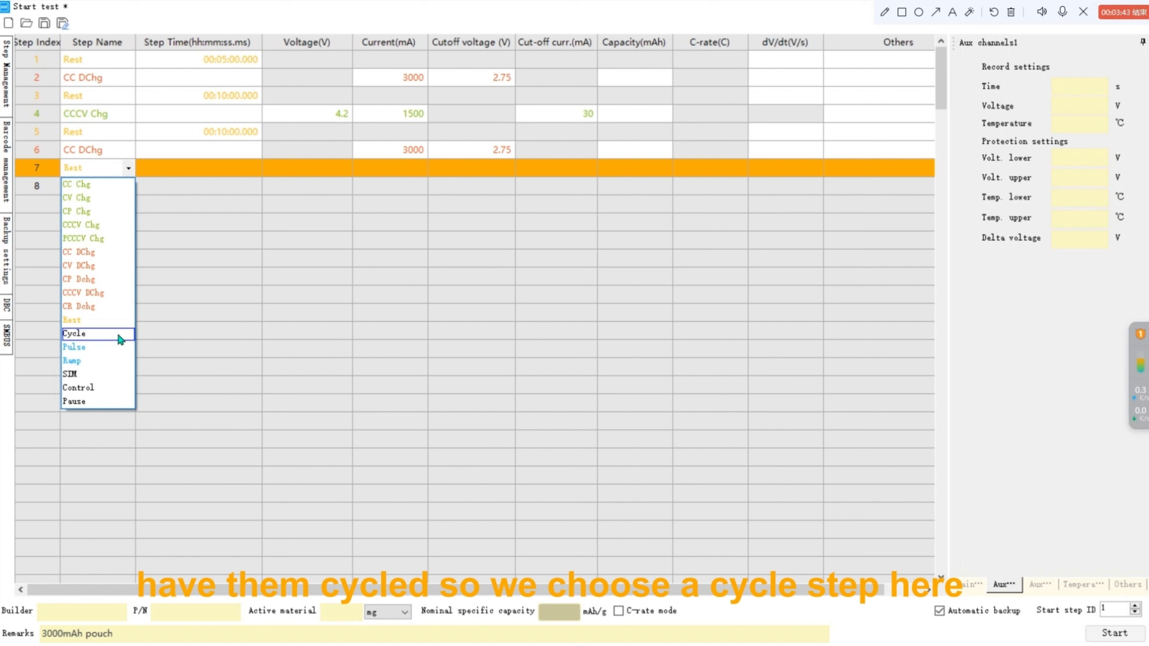
left_click(118, 337)
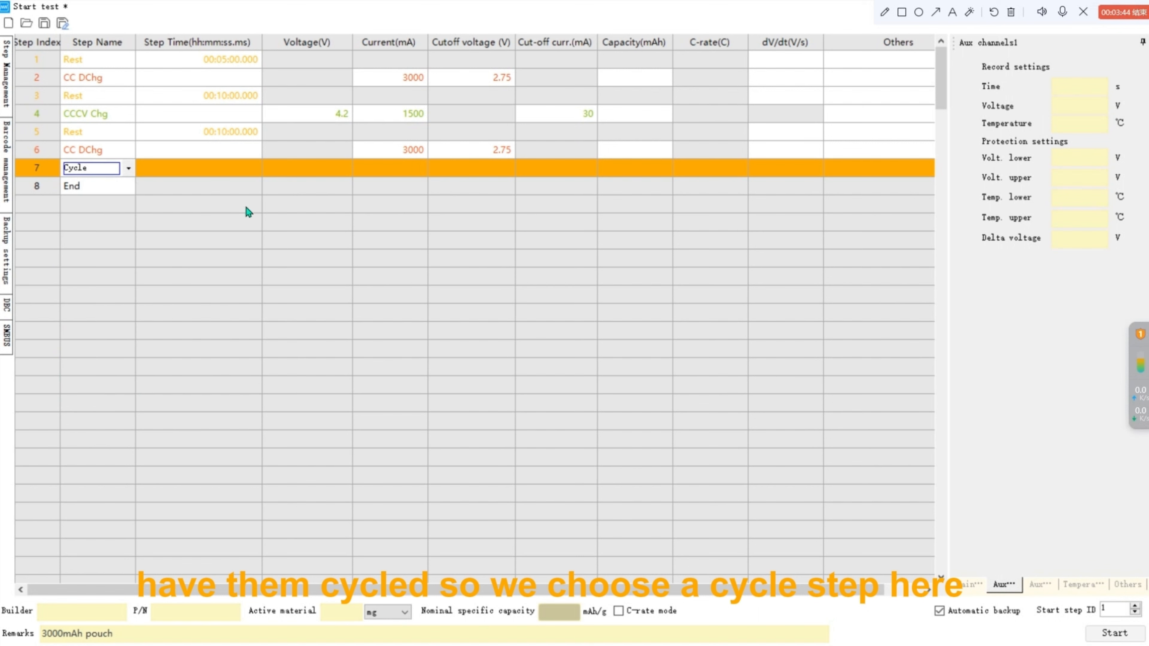
left_click(233, 176)
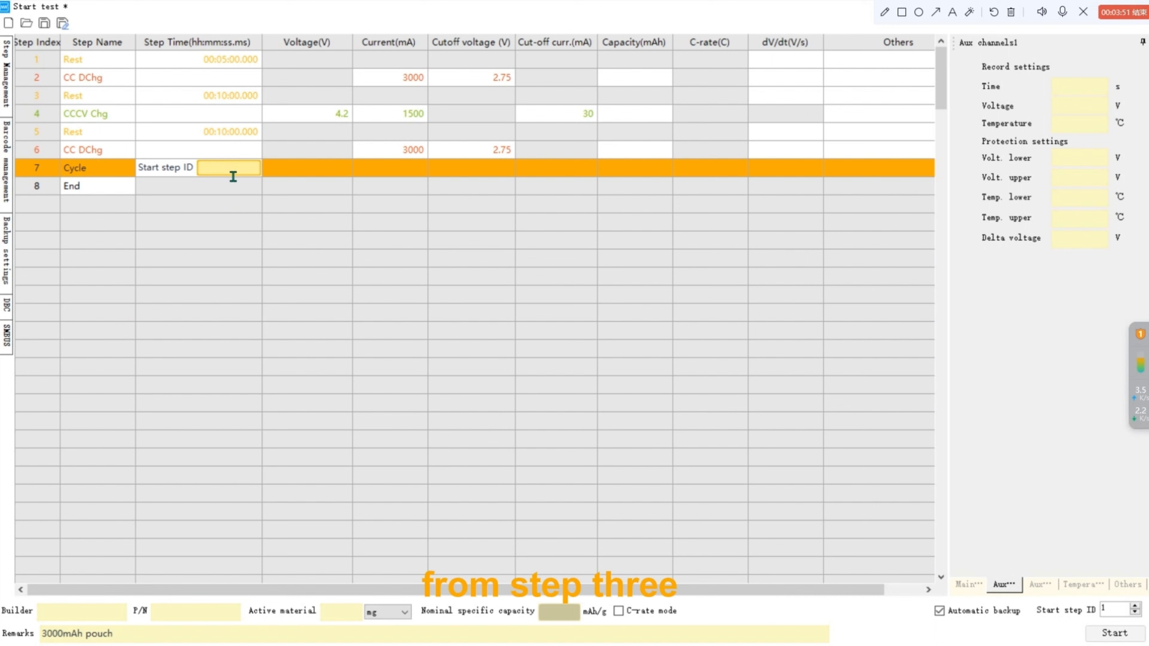
type("3")
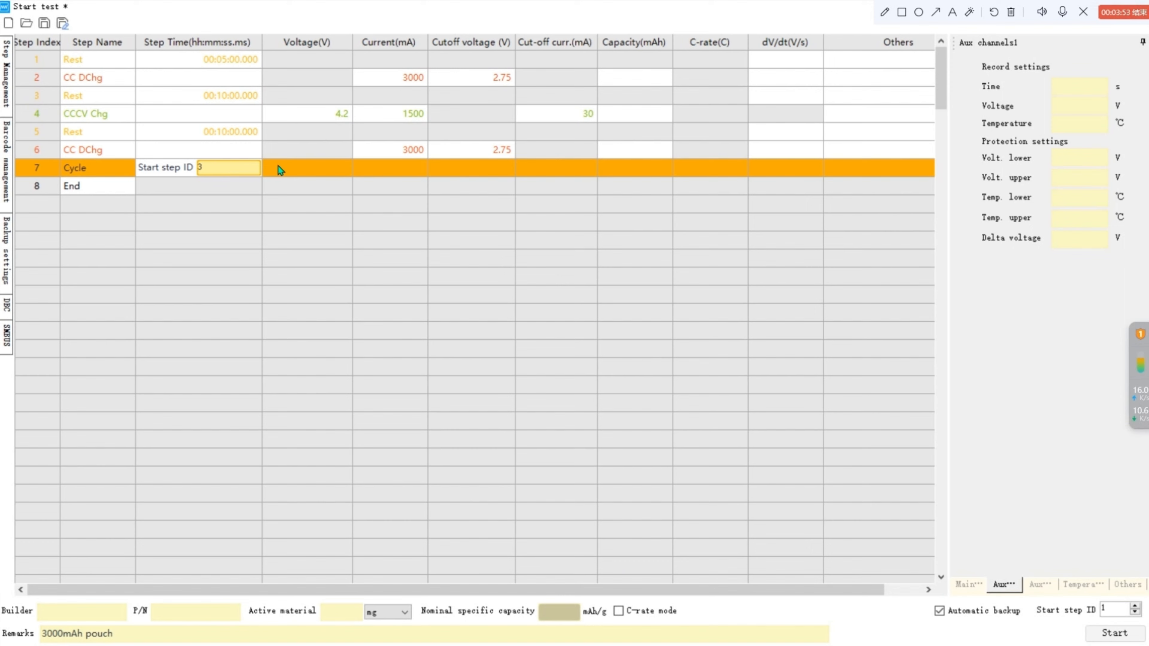
left_click(300, 172)
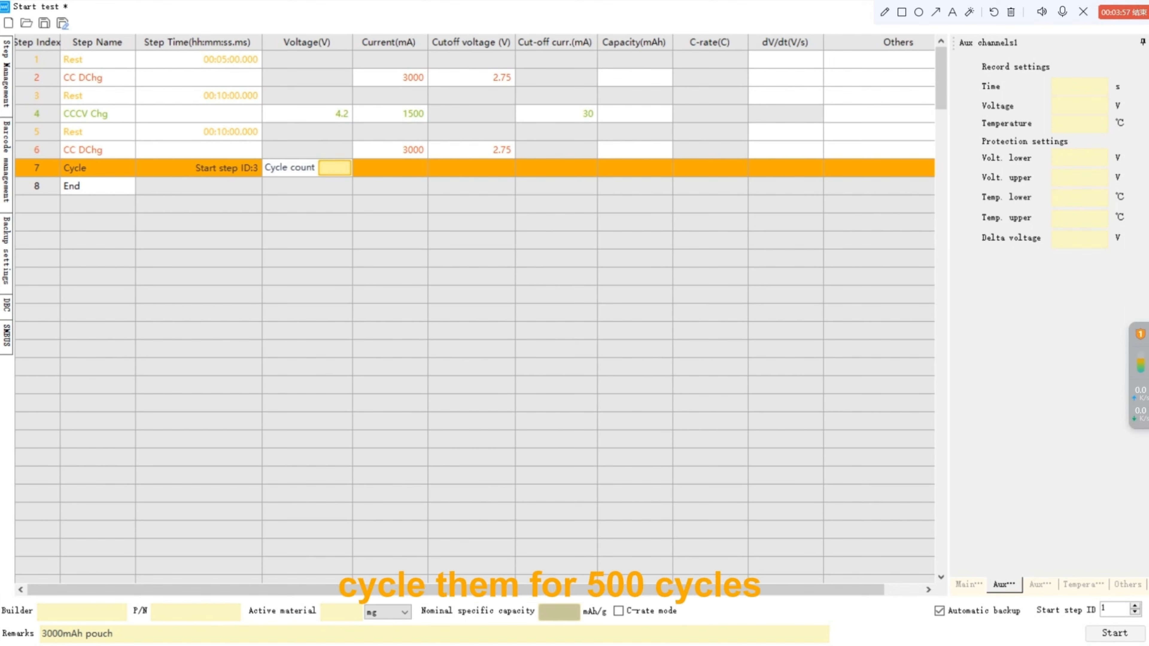
type("500")
left_click(292, 211)
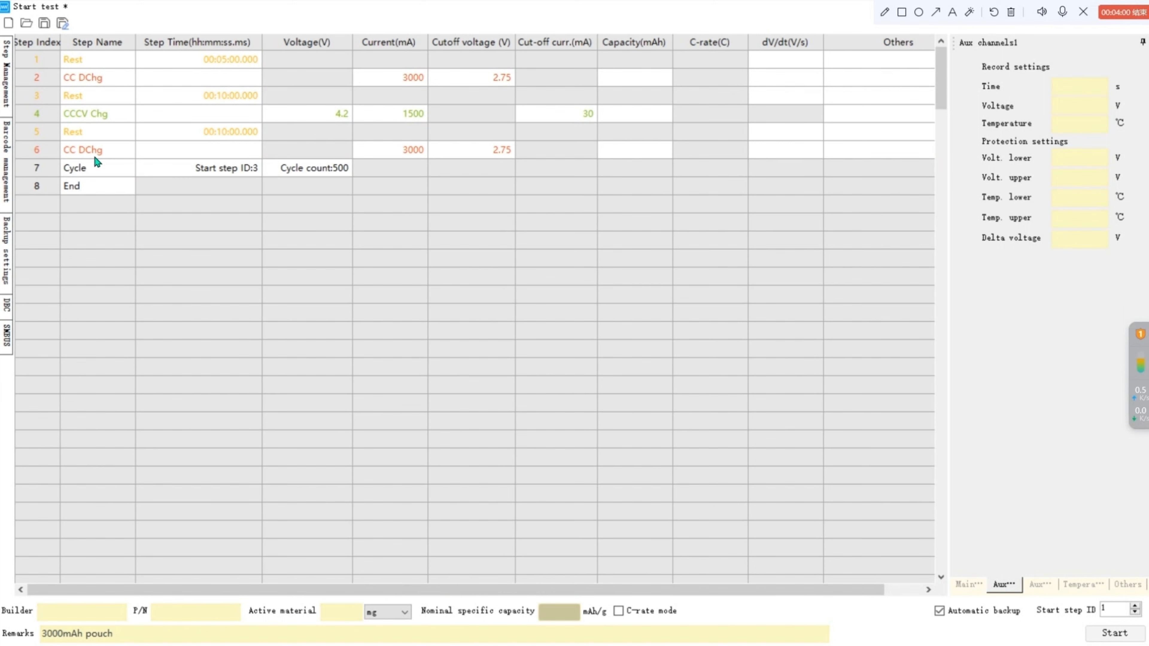
Add a final Rest step lasting 5 minutes before the End step.
double_click(103, 185)
left_click(131, 188)
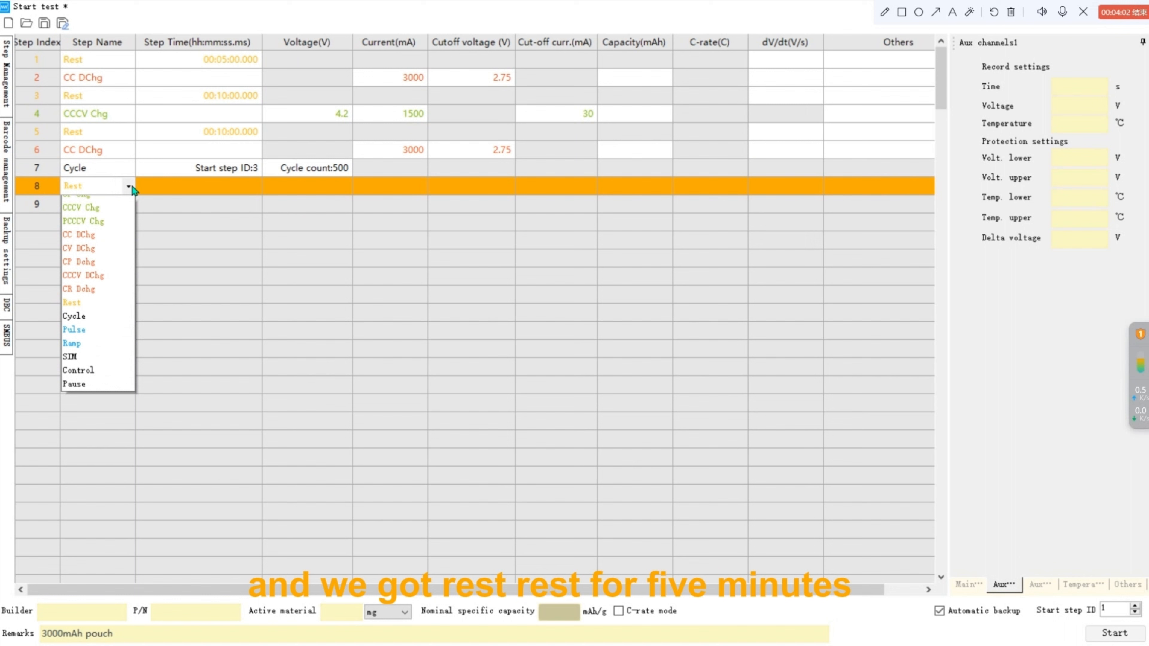
left_click(170, 188)
left_click(199, 193)
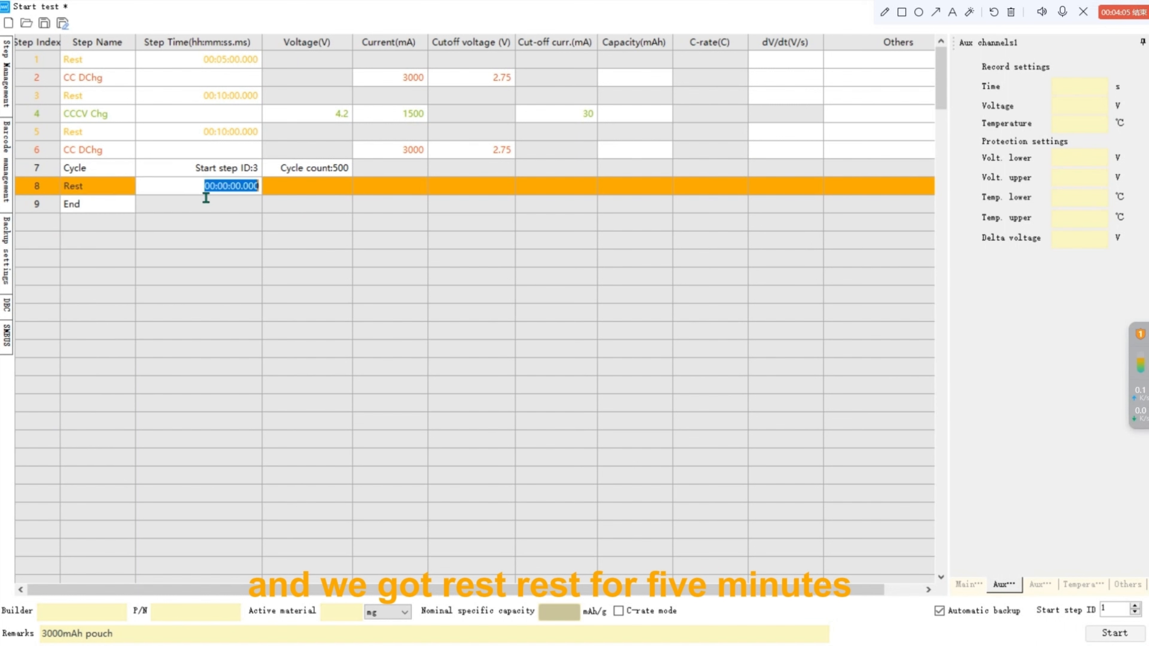
left_click(224, 193)
double_click(234, 195)
left_click(233, 193)
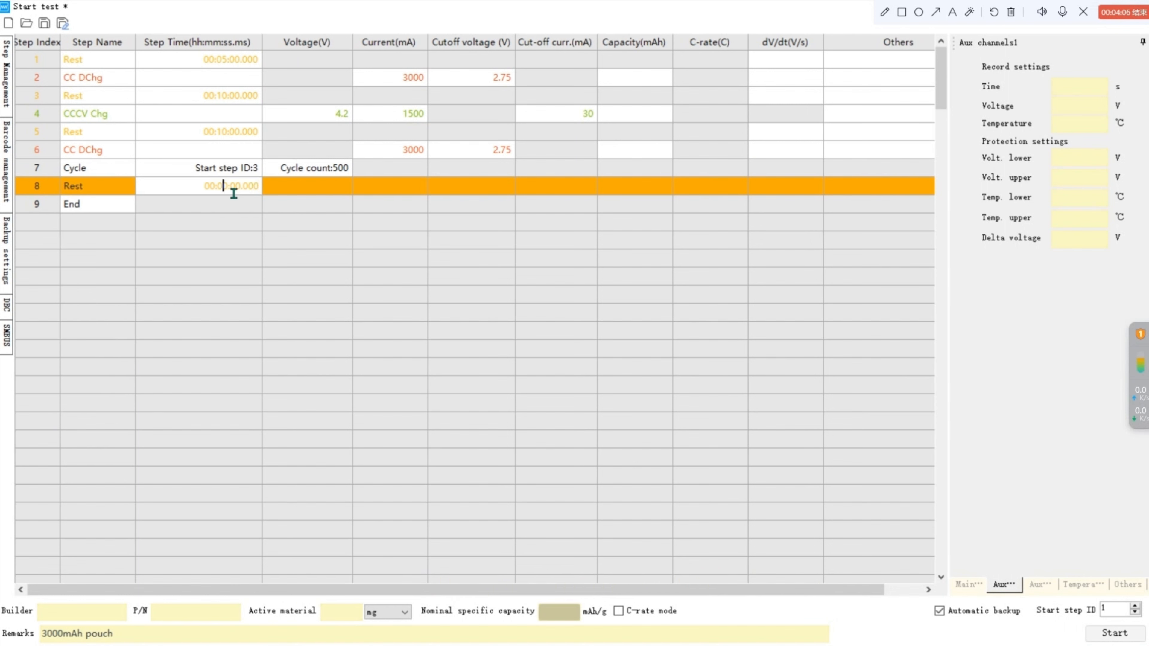
left_click(237, 194)
type("5")
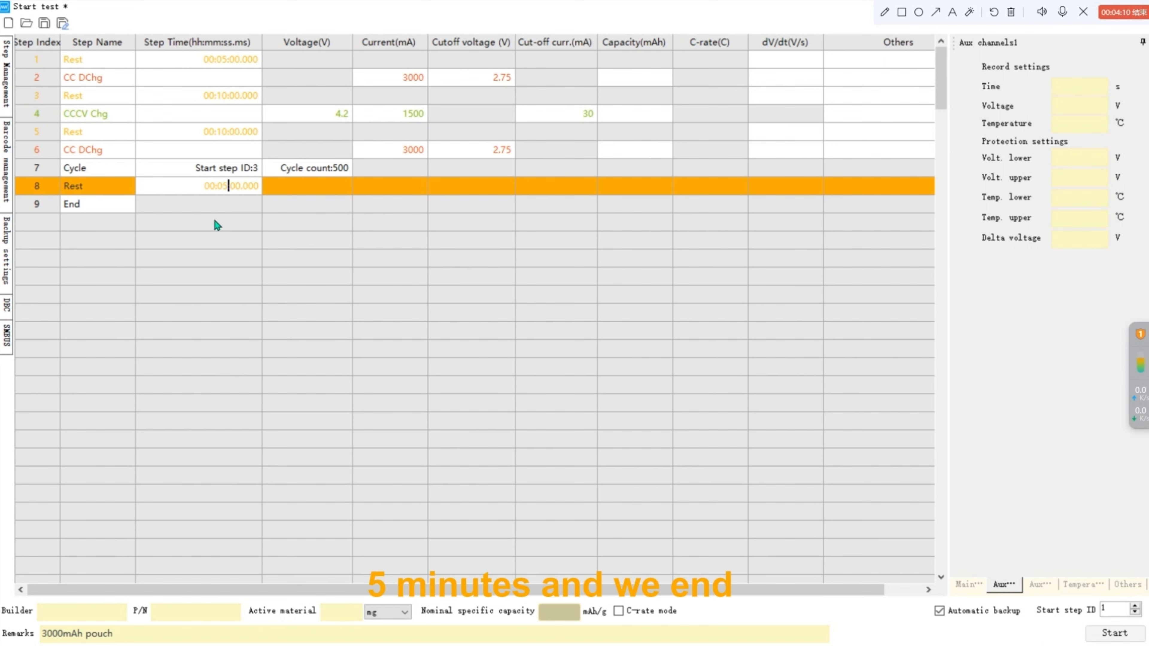
left_click(251, 261)
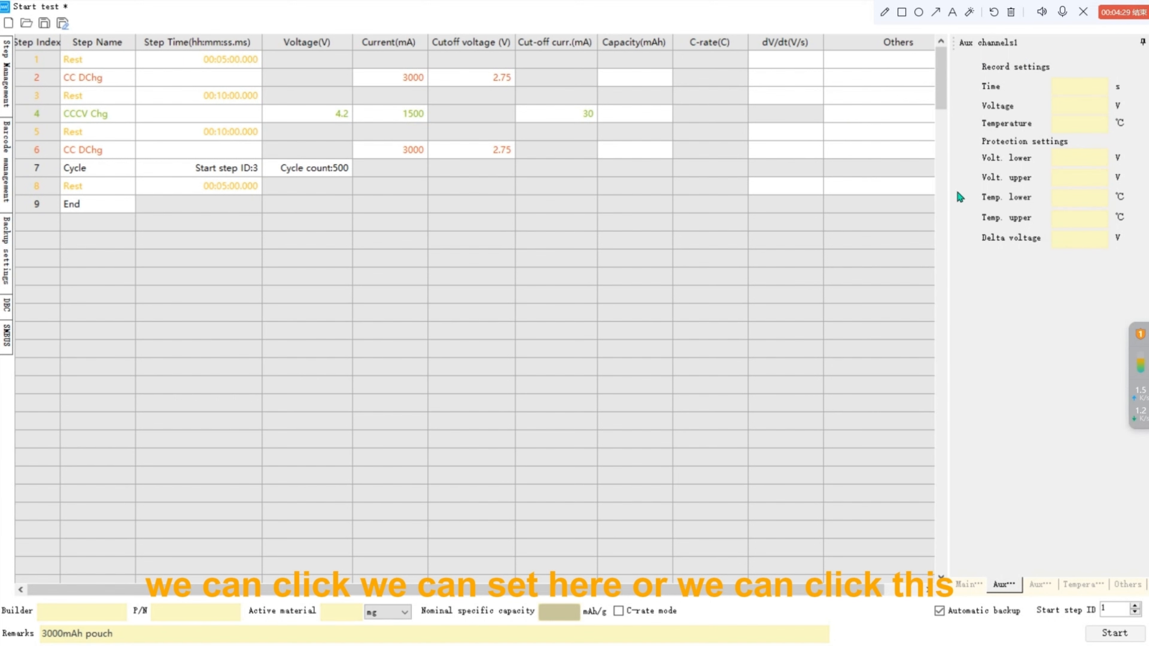
Open the first step's Others settings and add a time record condition of 10 under protection/record settings.
double_click(886, 63)
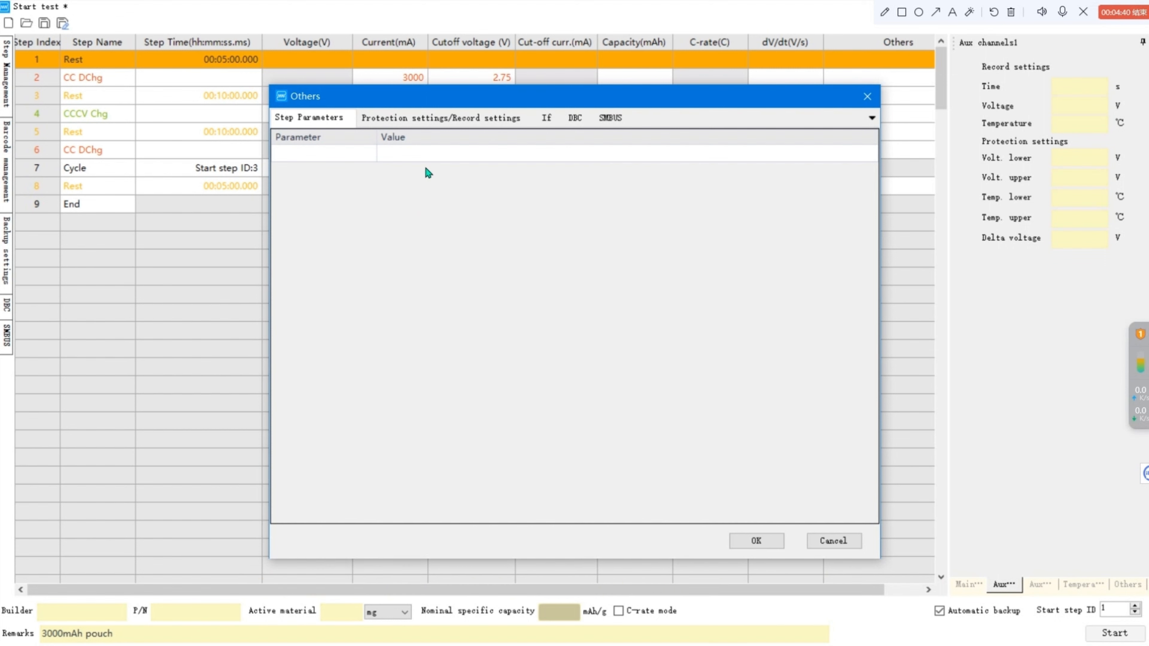
left_click(452, 118)
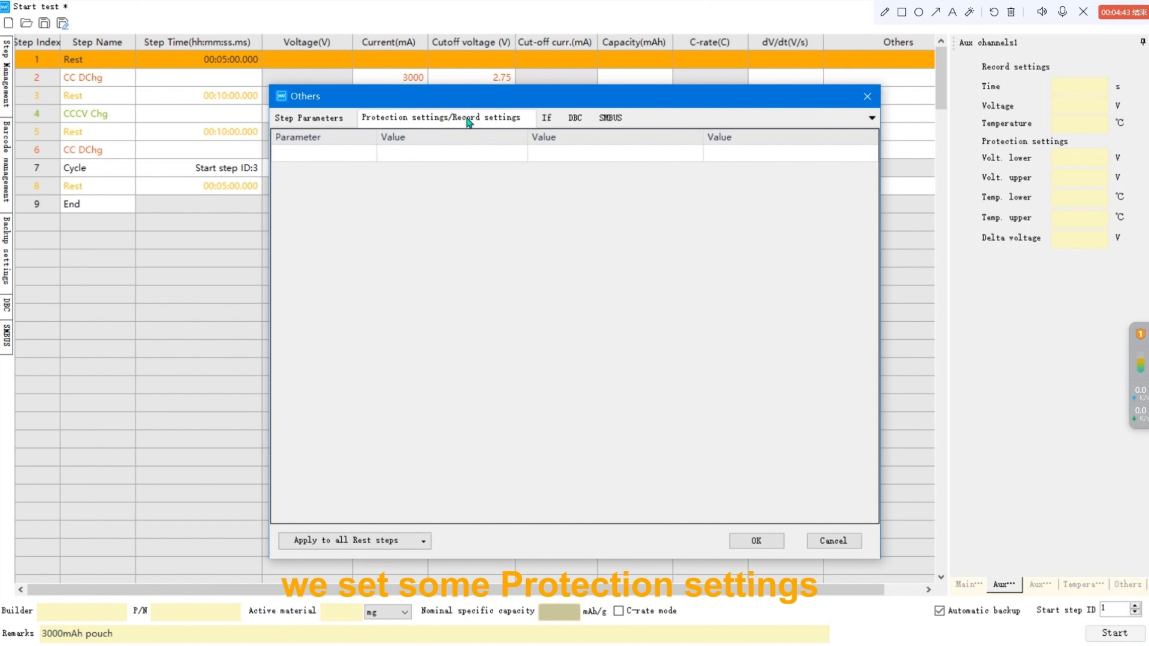
left_click(368, 156)
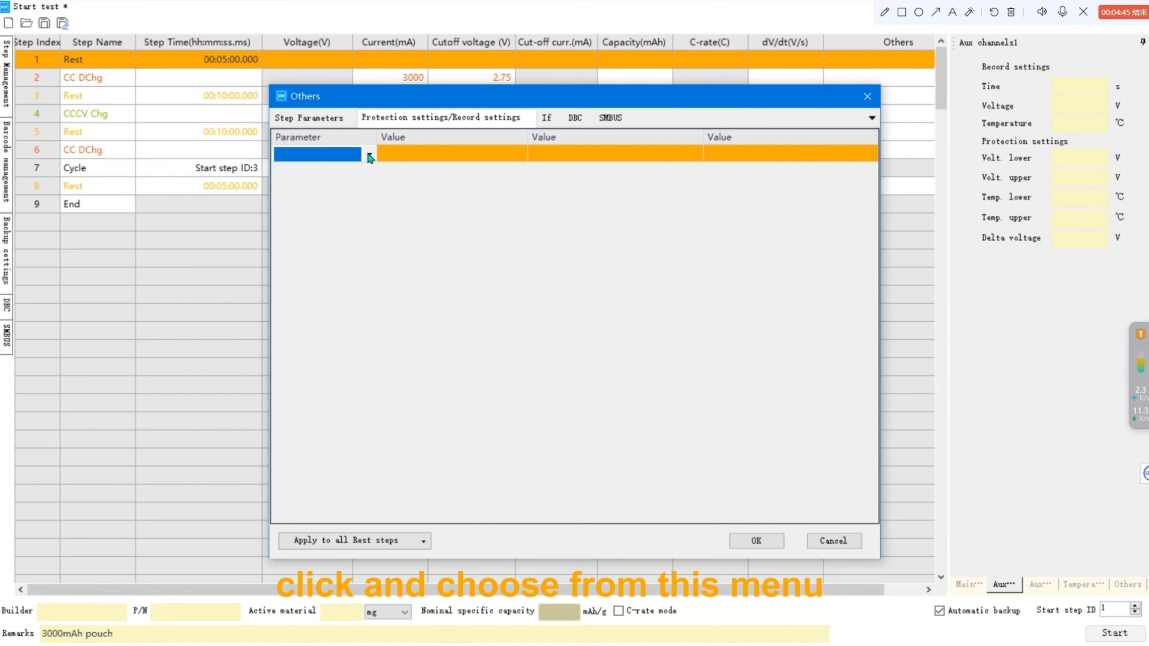
left_click(369, 154)
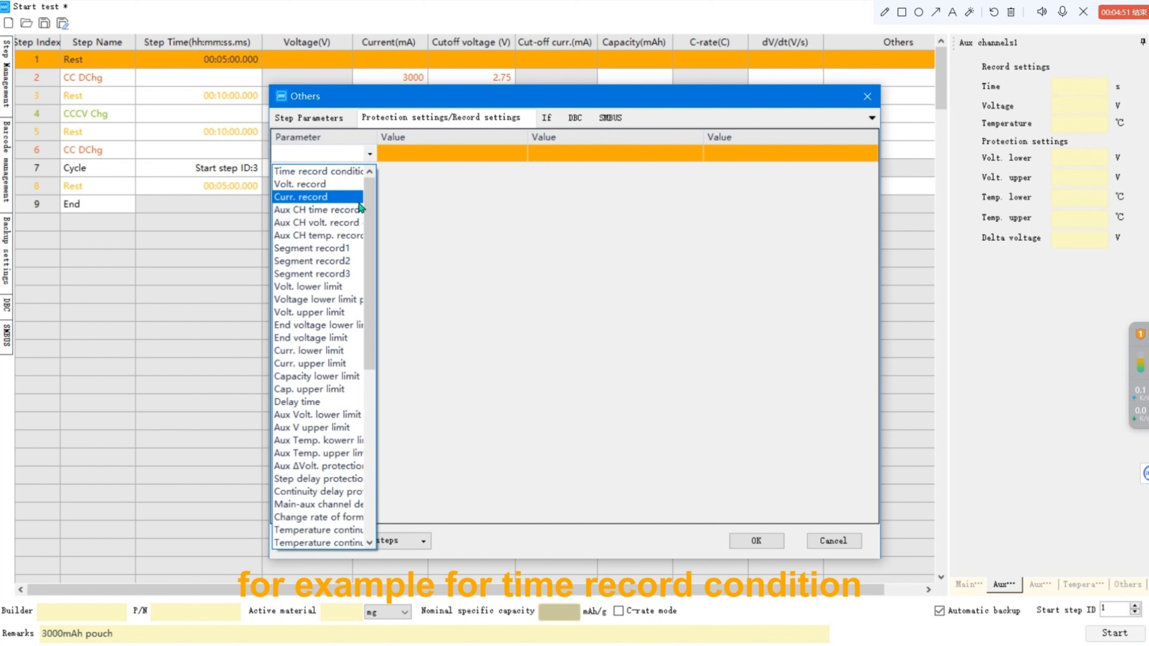
left_click(358, 171)
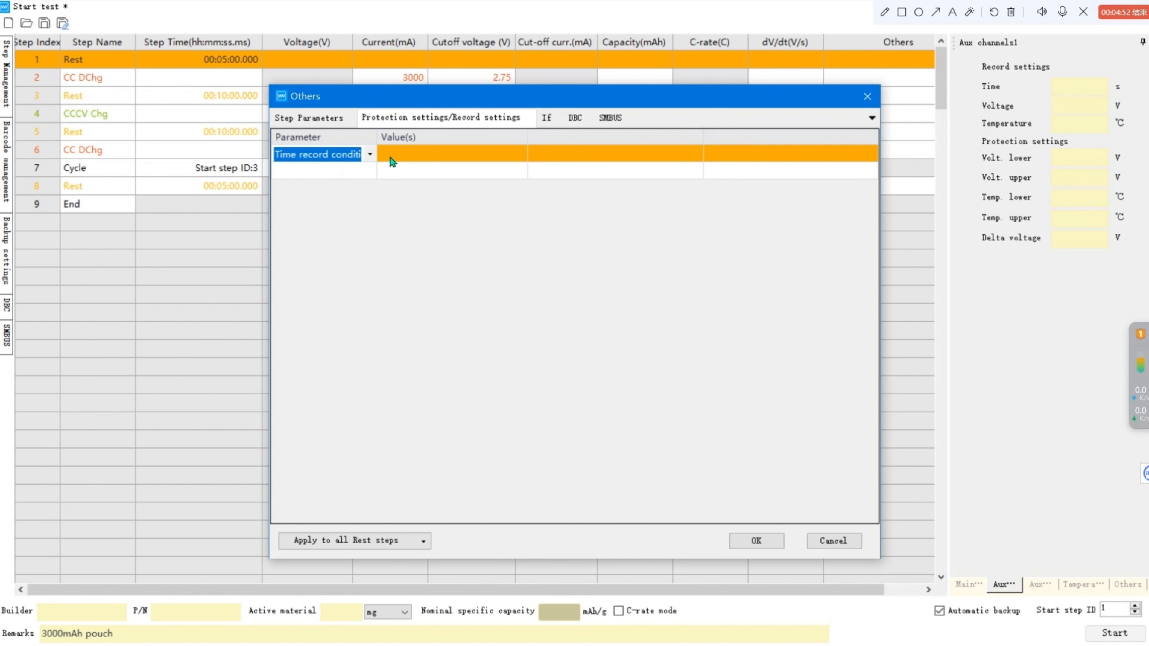
left_click(409, 159)
type("10")
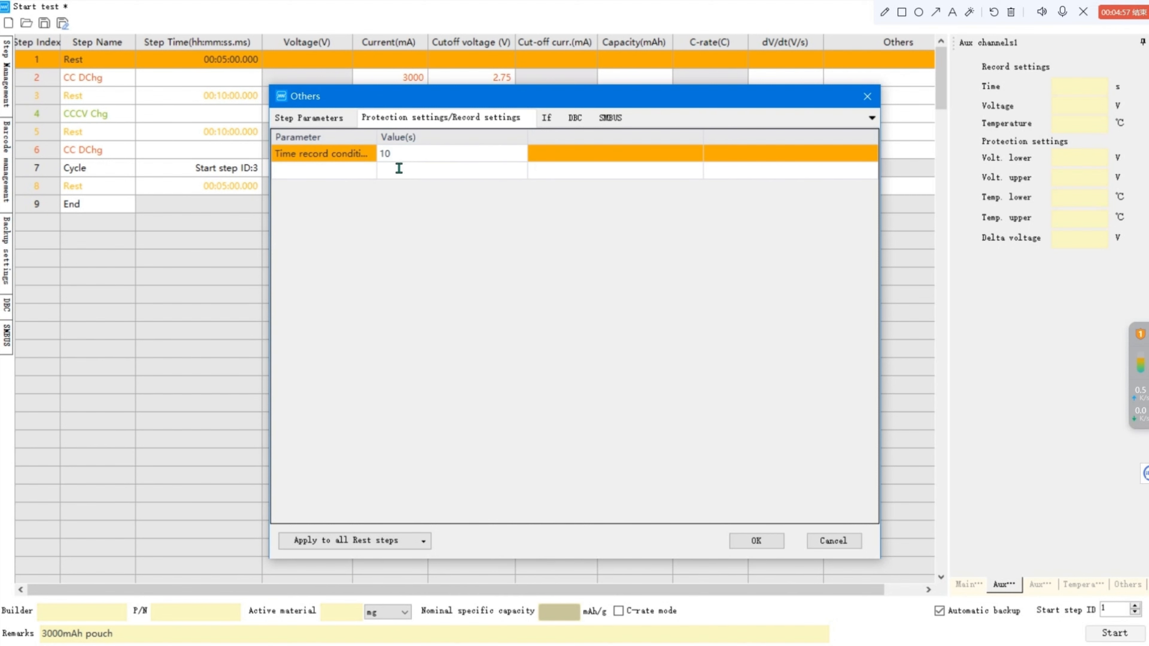
Add a voltage lower limit protection of 2.7.
left_click(365, 173)
left_click(368, 171)
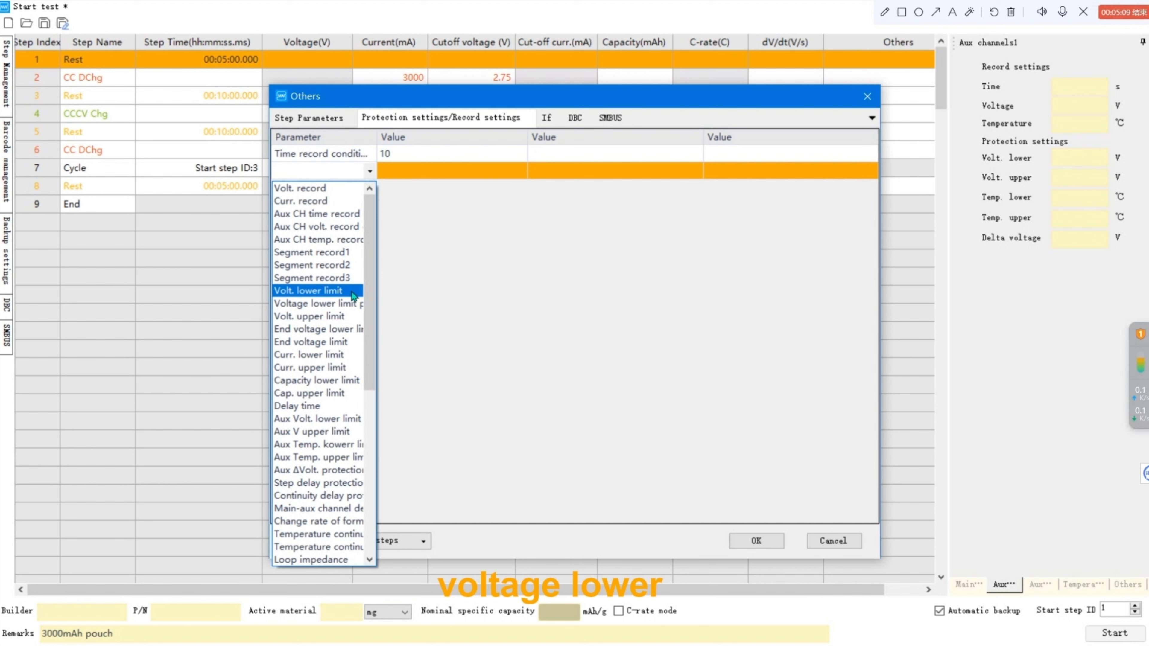
left_click(352, 292)
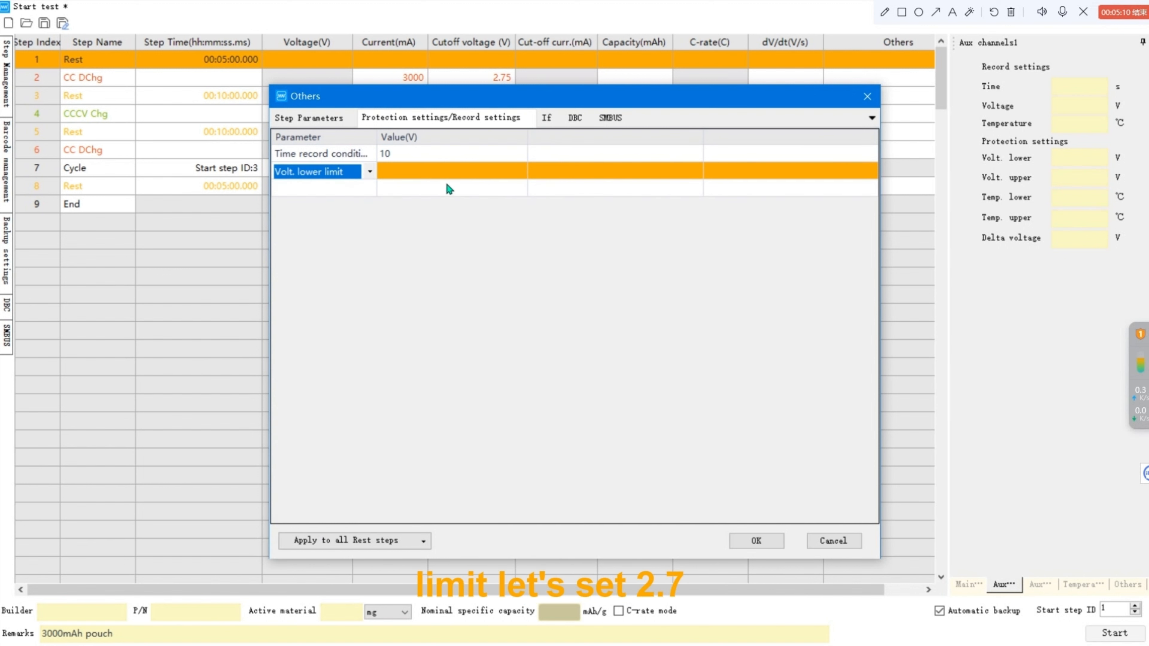
left_click(453, 177)
type("2.7")
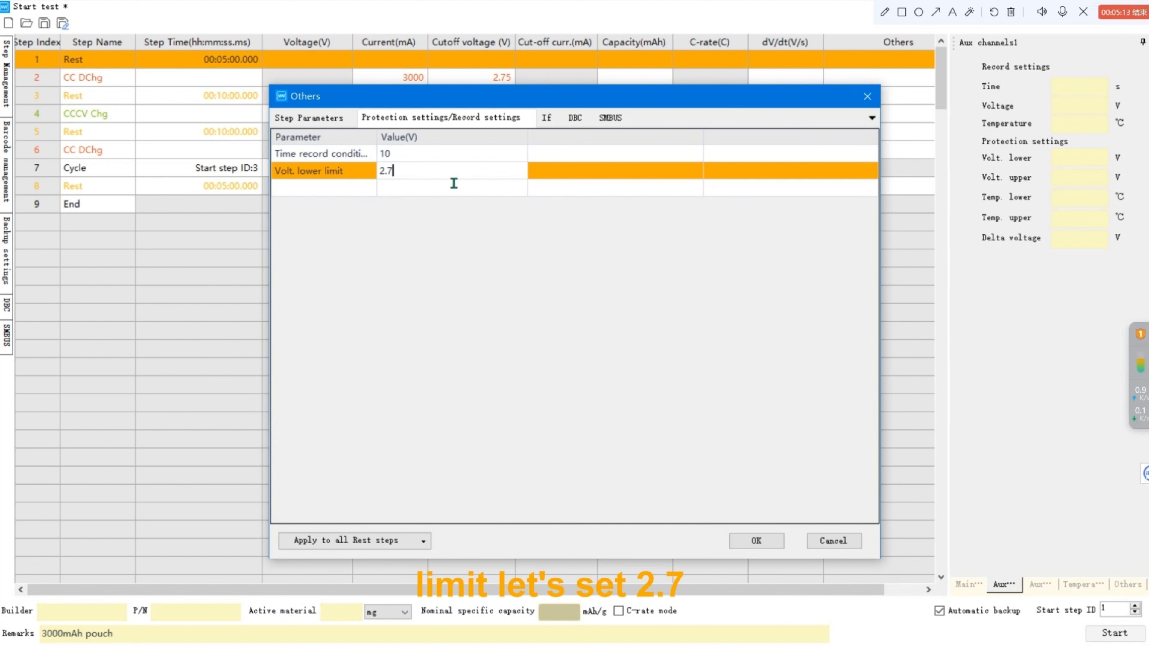
Add a voltage upper limit protection of 4.25.
left_click(355, 192)
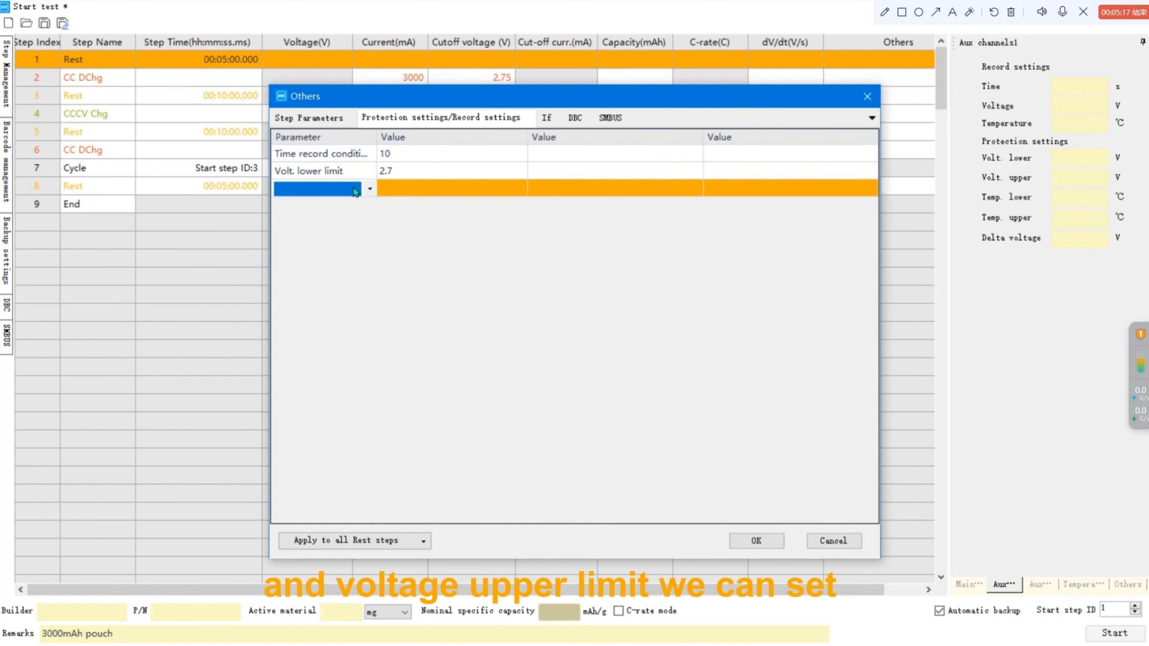
left_click(370, 188)
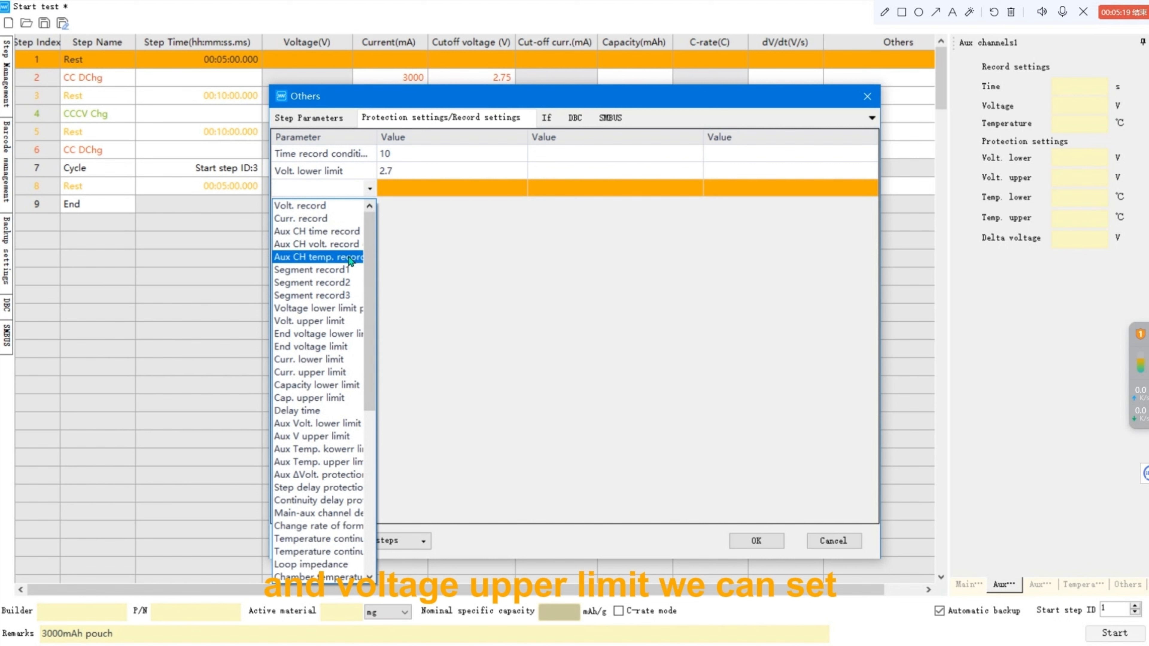
left_click(347, 324)
left_click(437, 194)
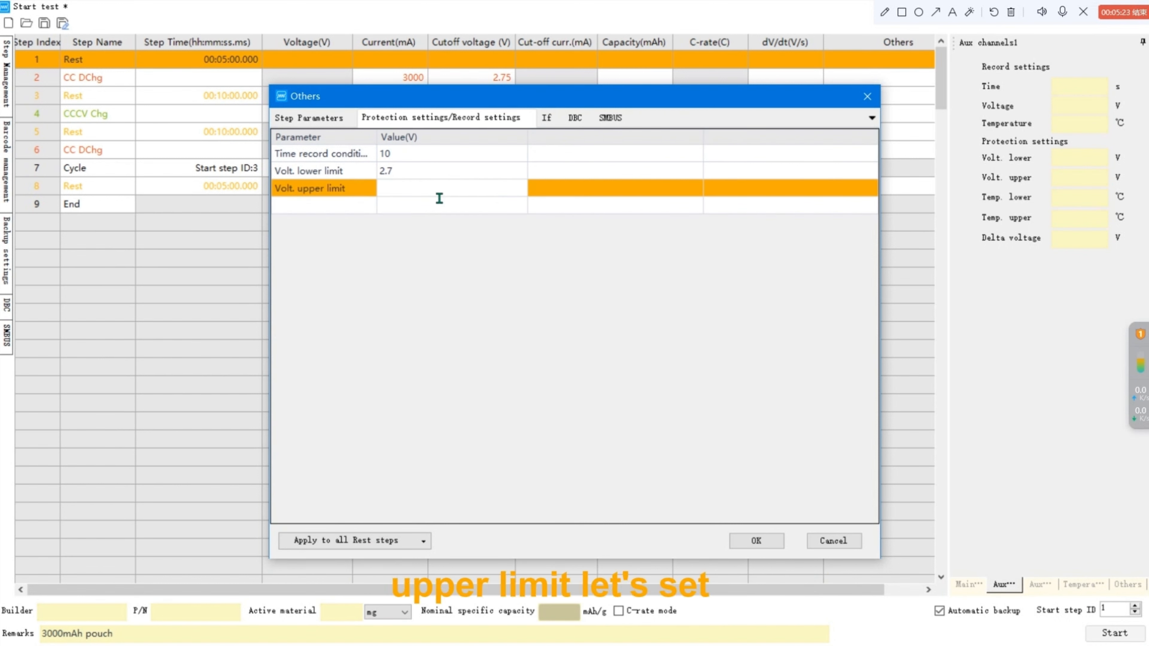
type("4.25")
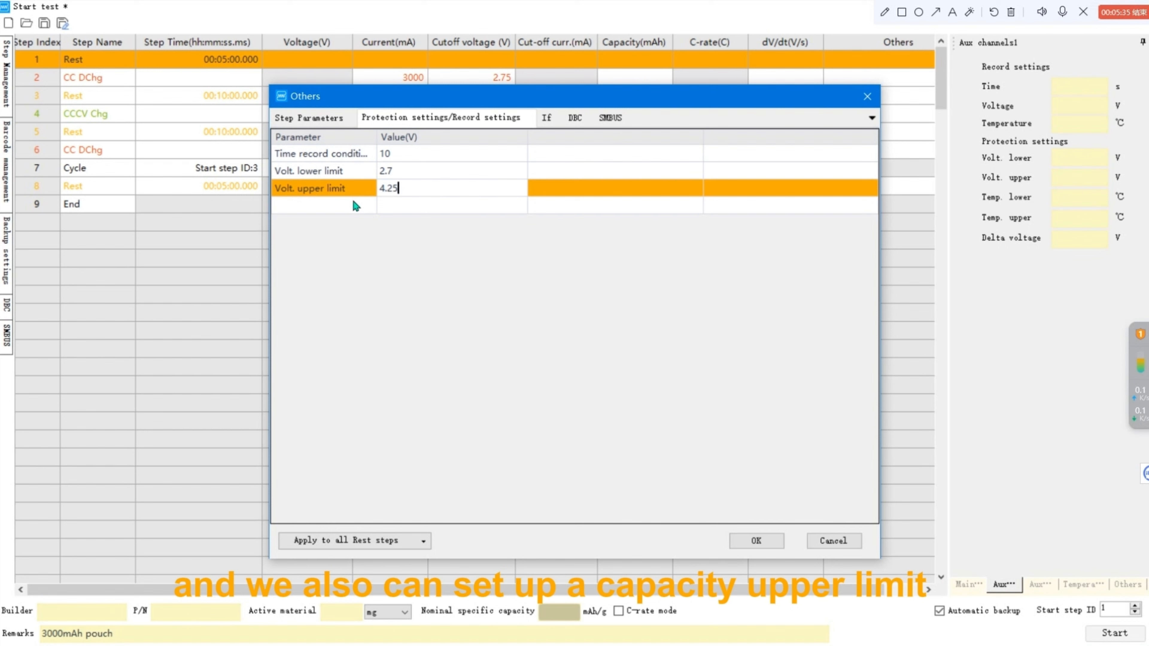
Add a capacity upper limit protection of 3300 mAh.
left_click(356, 206)
left_click(370, 206)
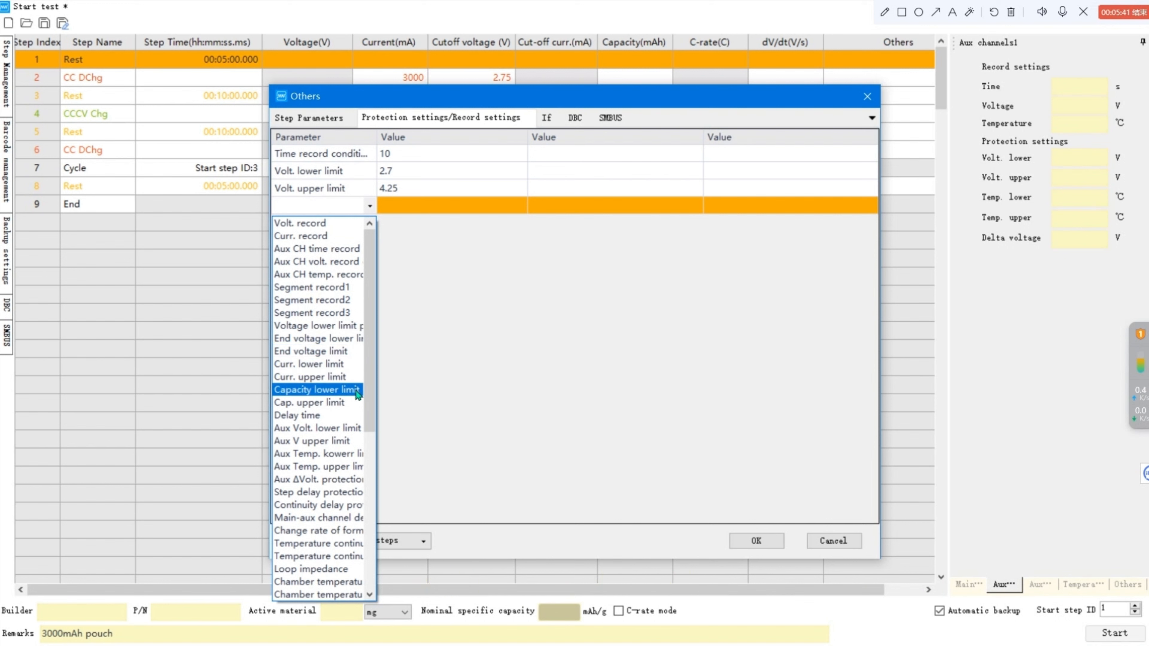
left_click(349, 404)
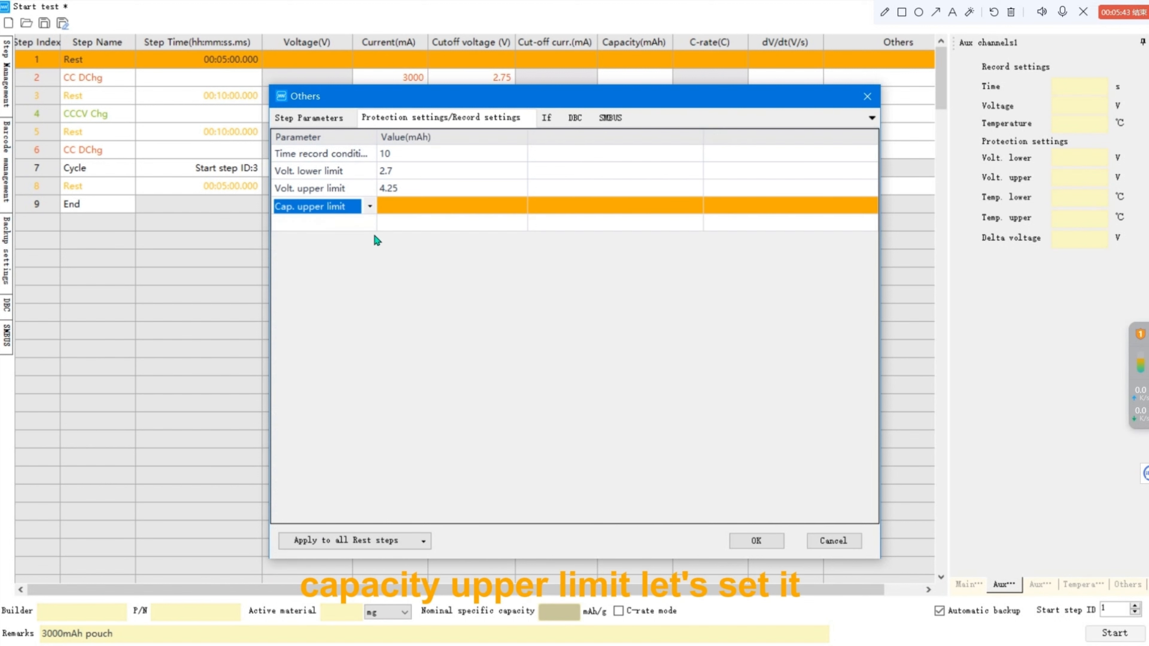
left_click(398, 210)
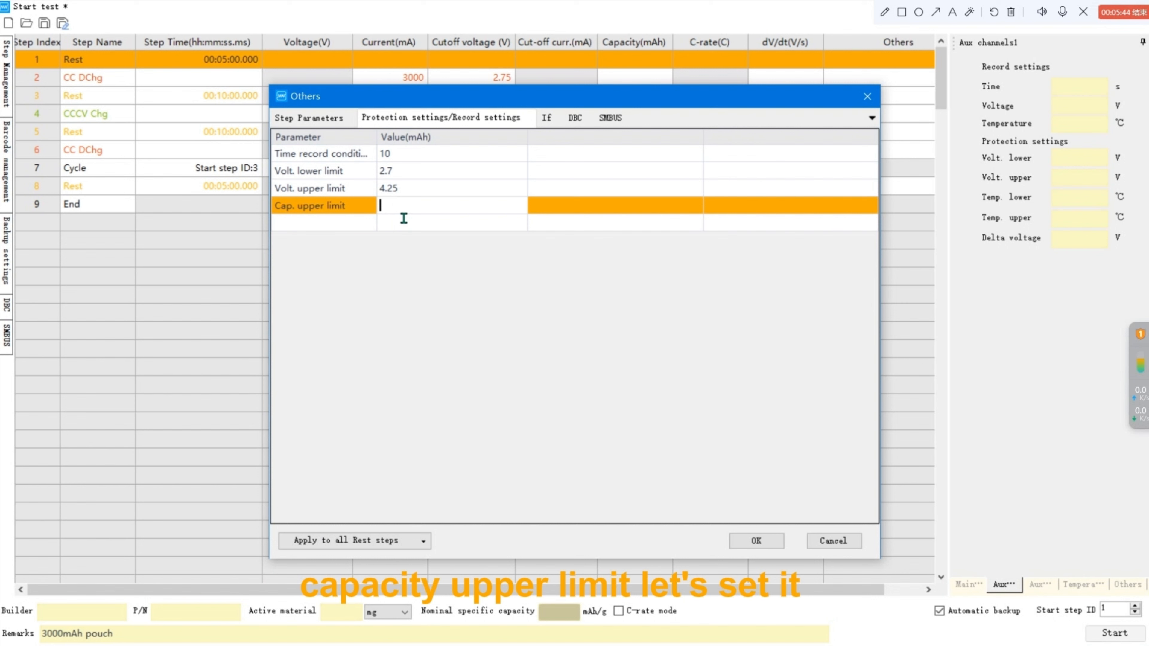
type("3300")
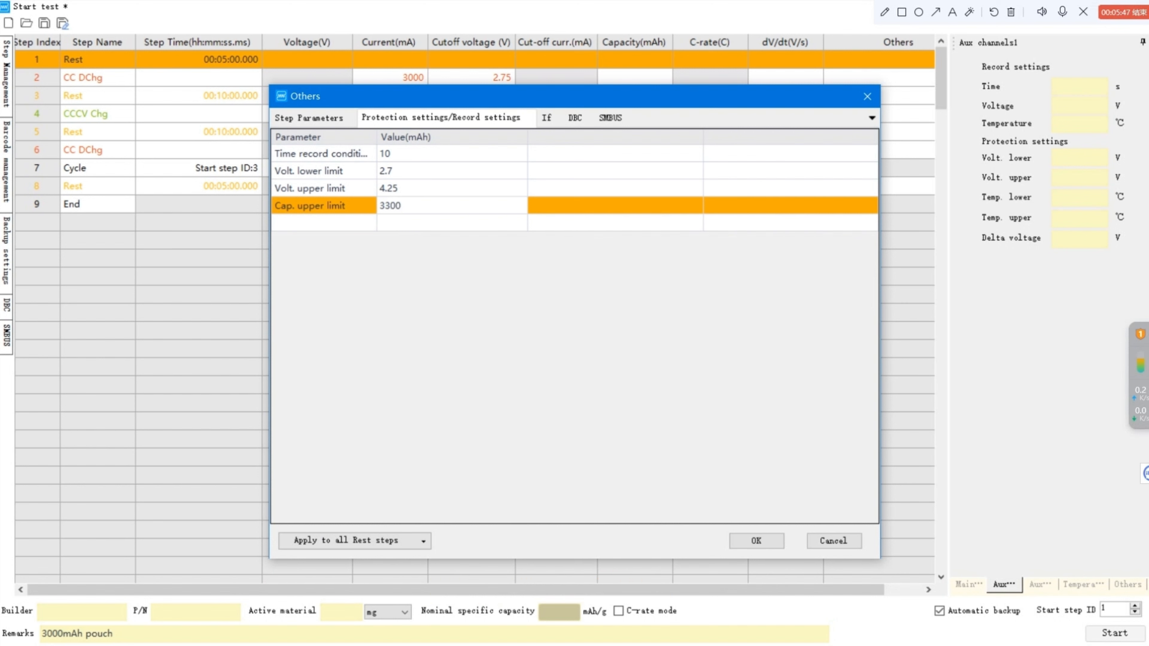
Add an auxiliary temperature upper limit protection of 65 °C.
left_click(366, 224)
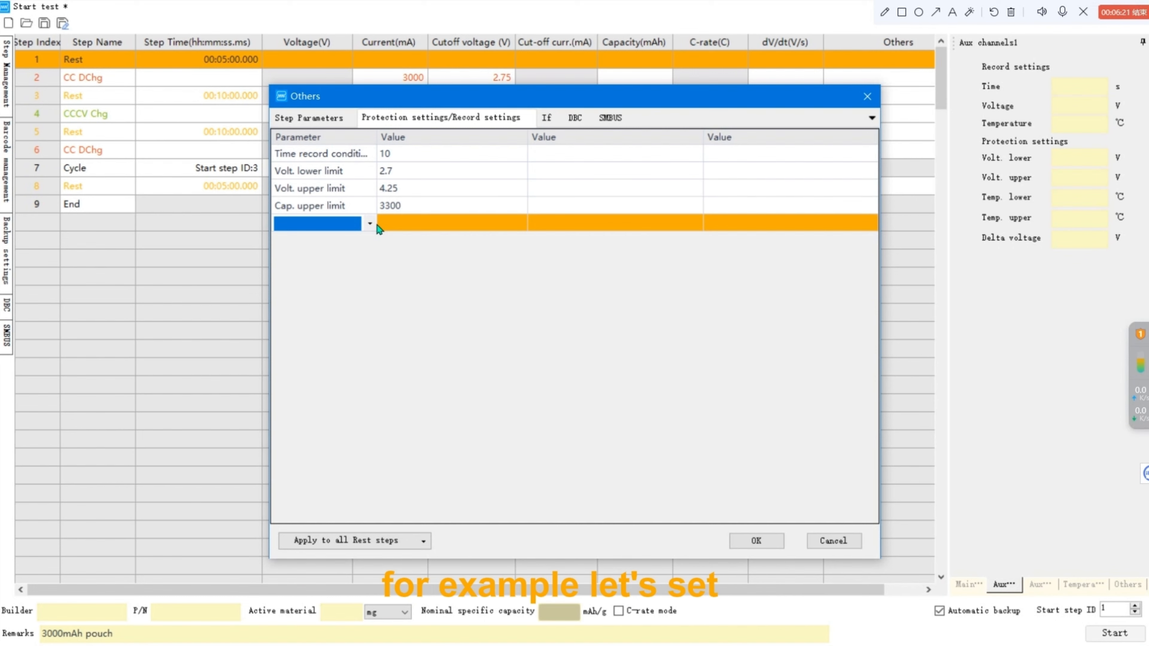
left_click(370, 225)
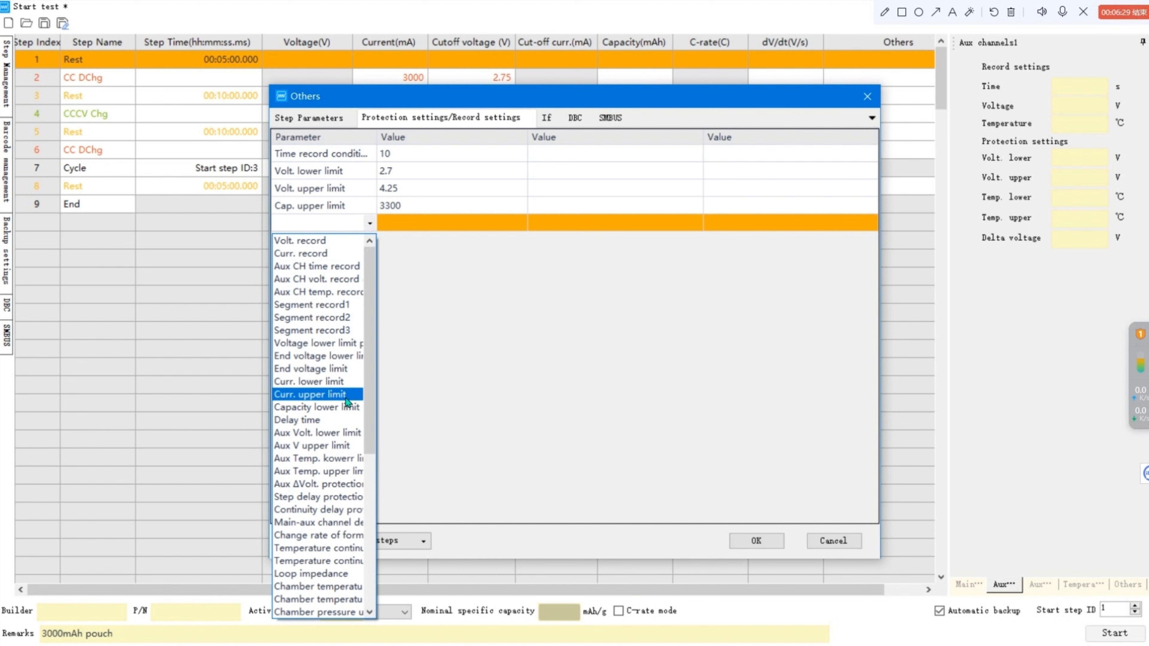
left_click(349, 473)
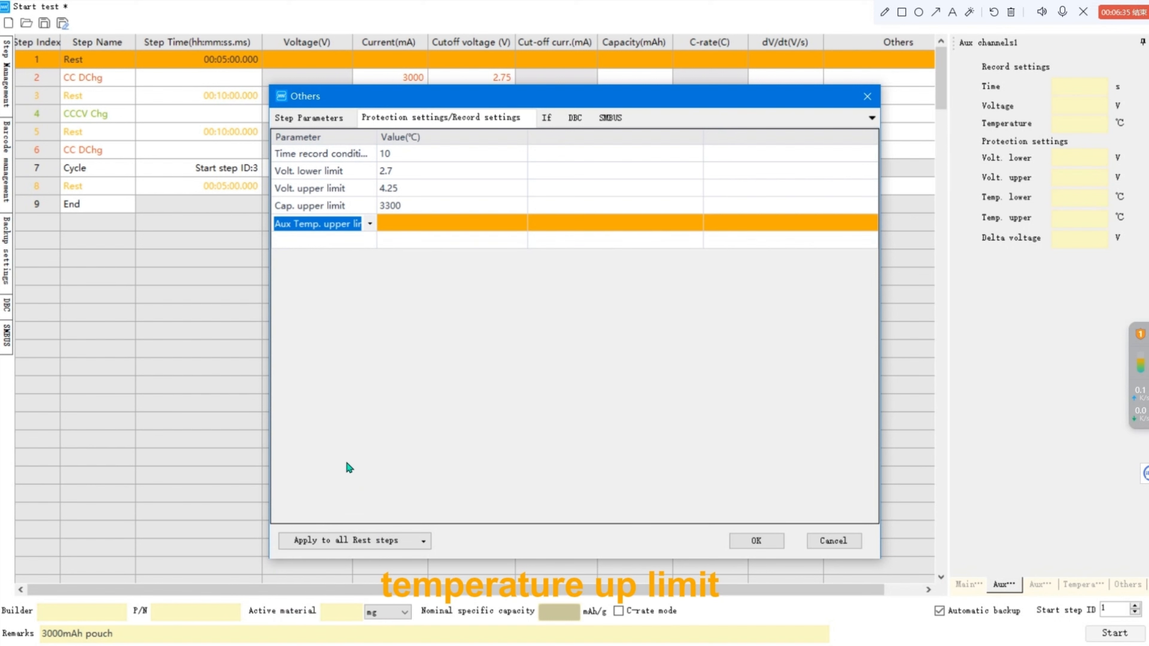
left_click_drag(382, 138, 437, 156)
left_click(492, 224)
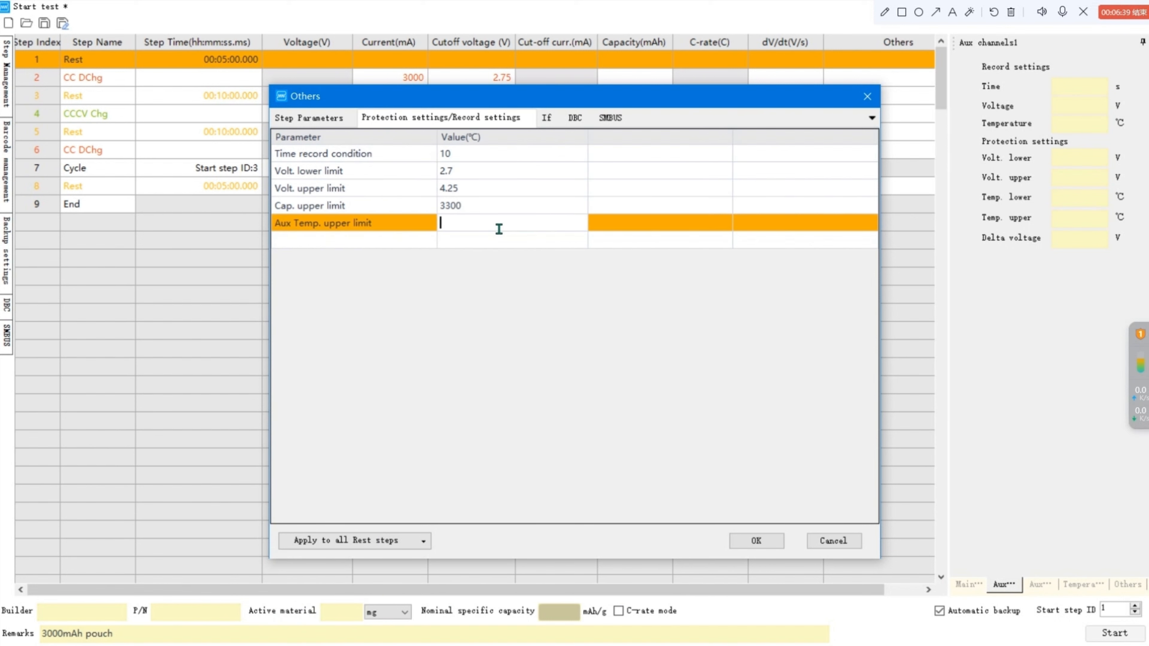
type("65")
left_click(495, 274)
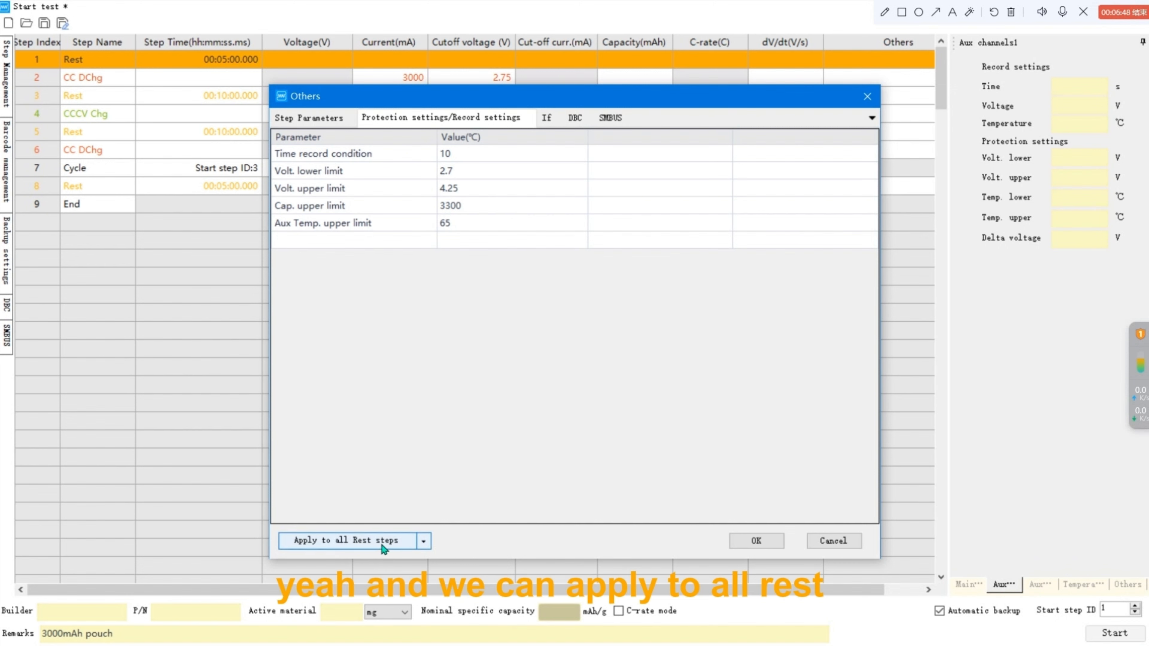
Apply these record and protection settings to all steps and confirm the dialog.
left_click(424, 541)
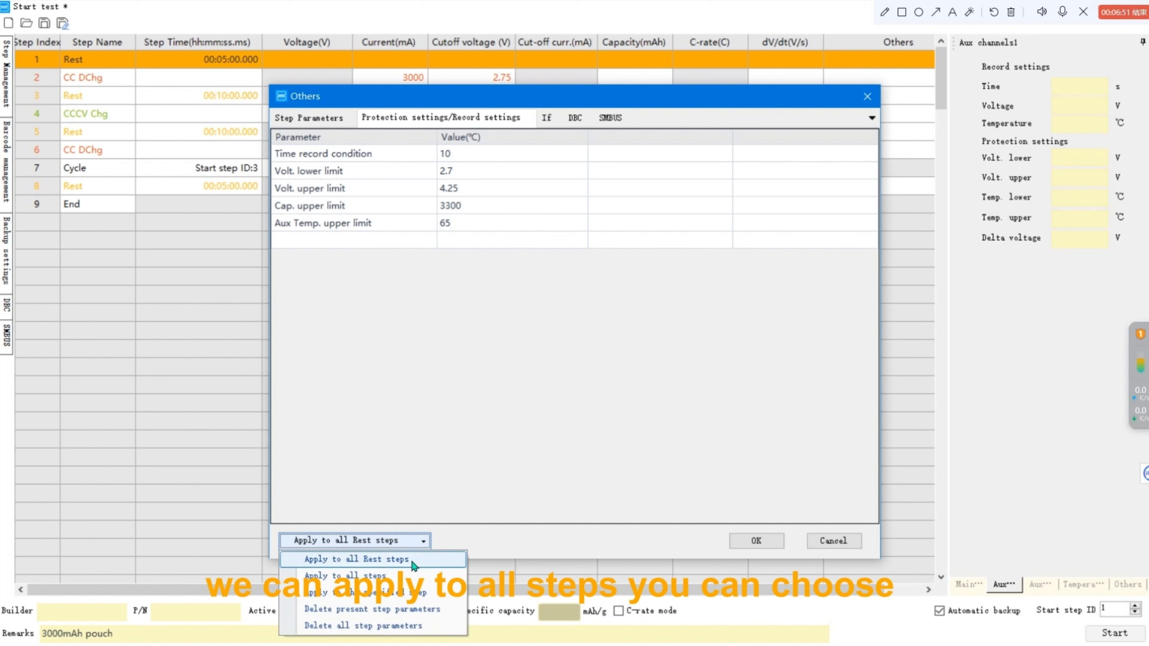
left_click(428, 582)
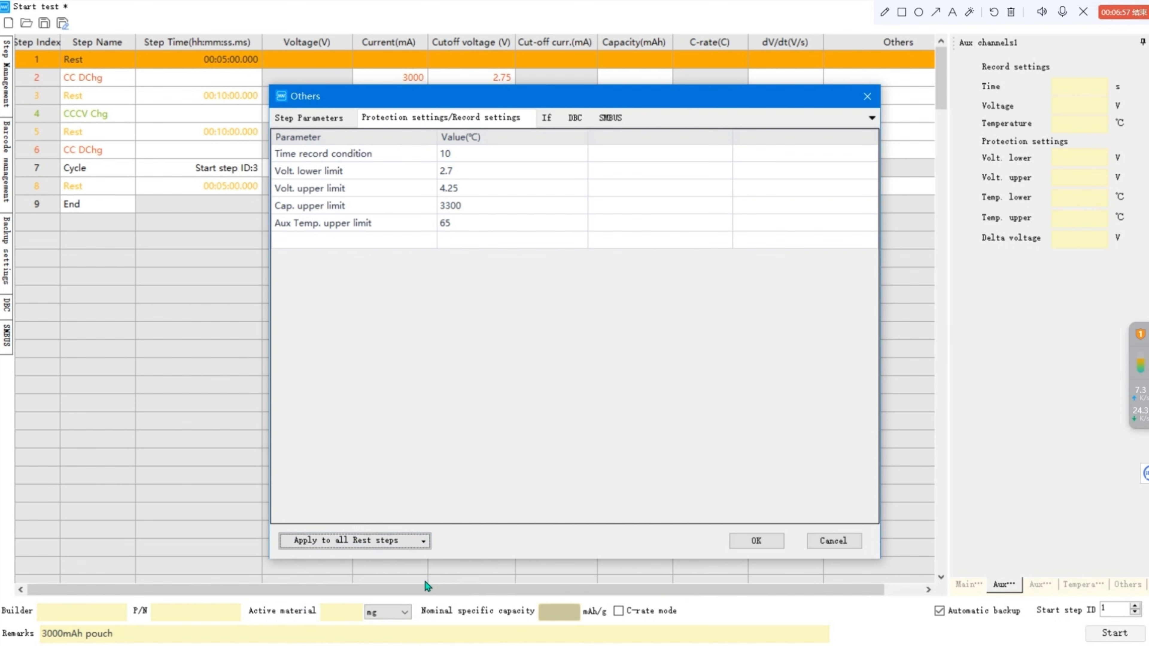
left_click(764, 547)
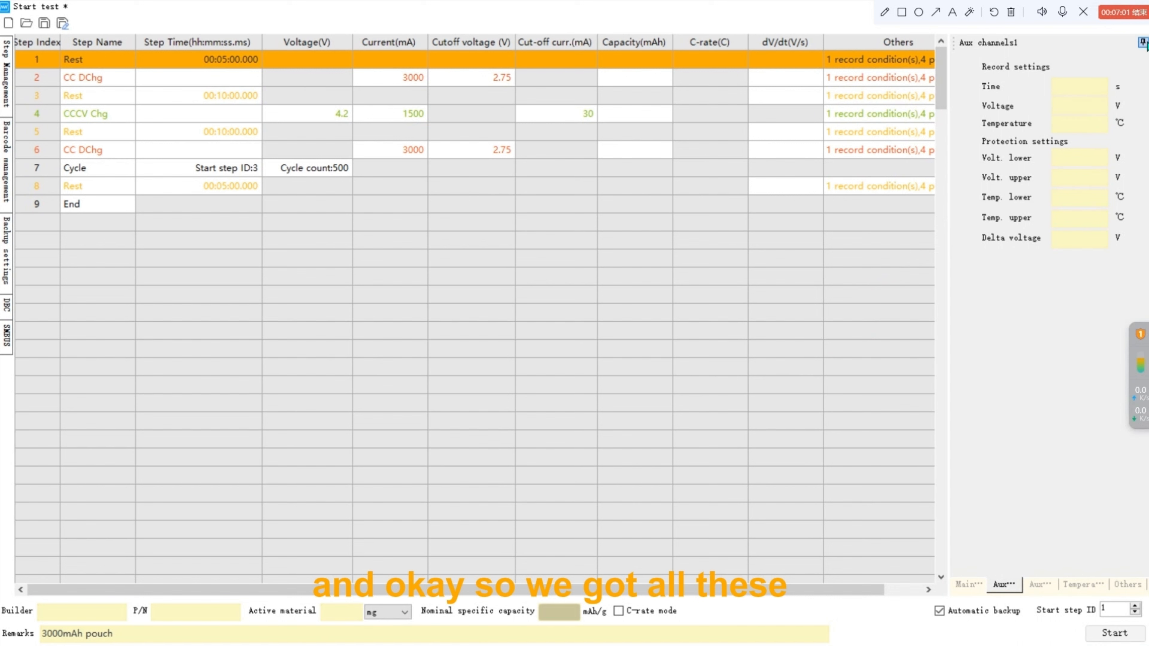
Start the test, saving the step file as Pouch cell-3000mA-Cycletest.
left_click(1142, 41)
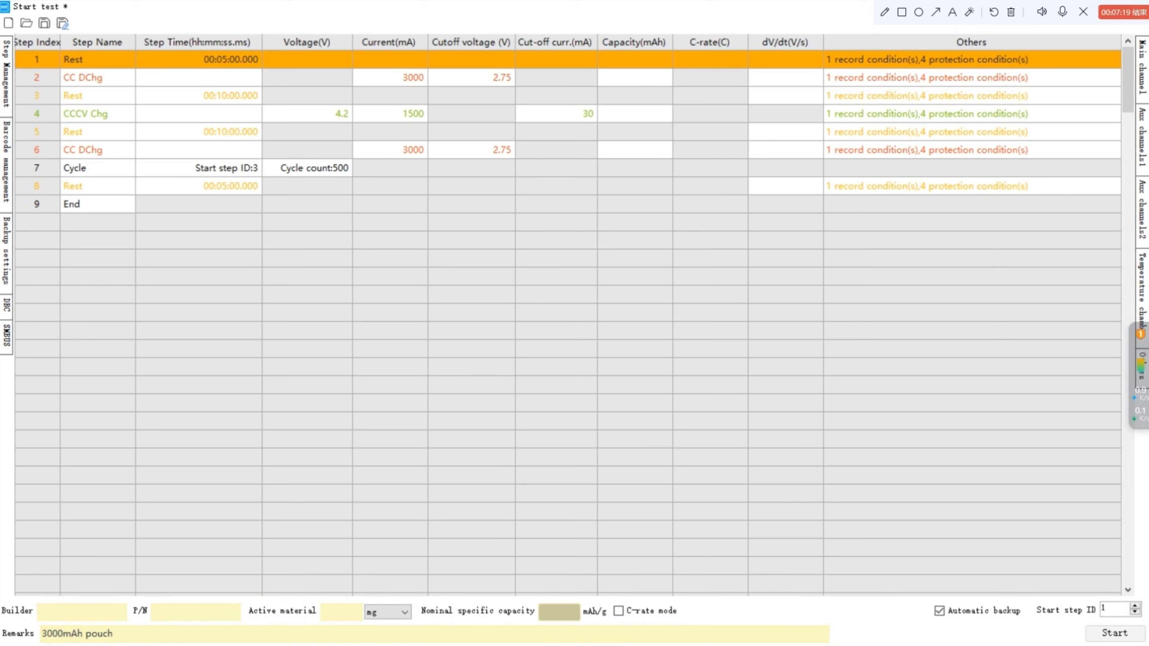
left_click(1107, 633)
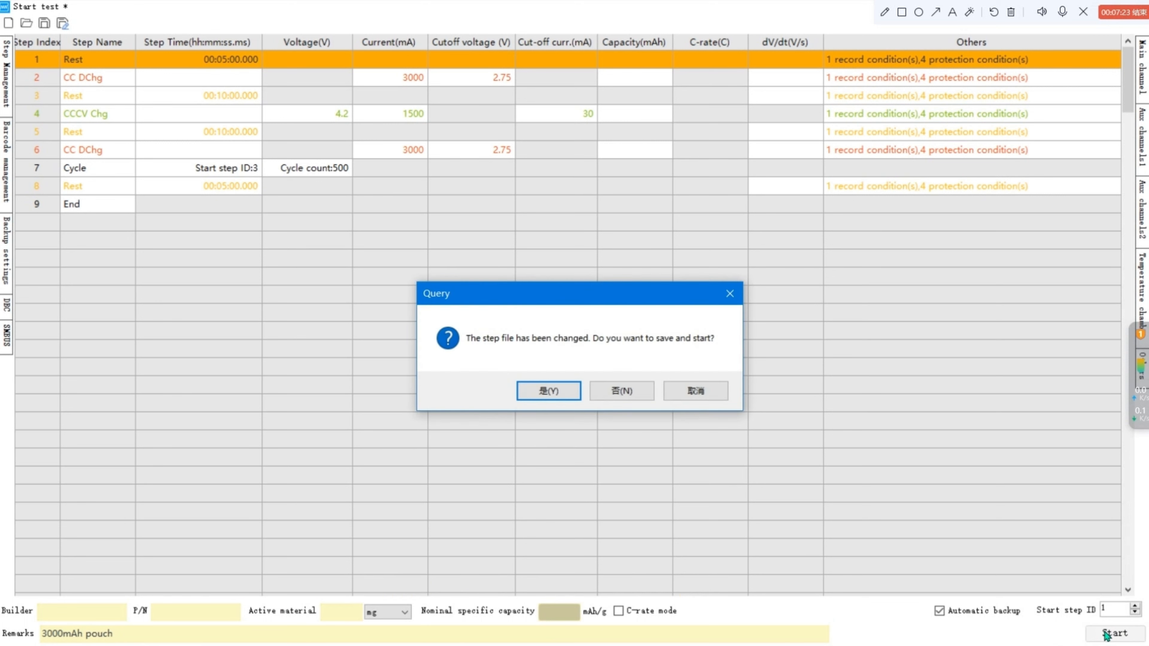
left_click(578, 395)
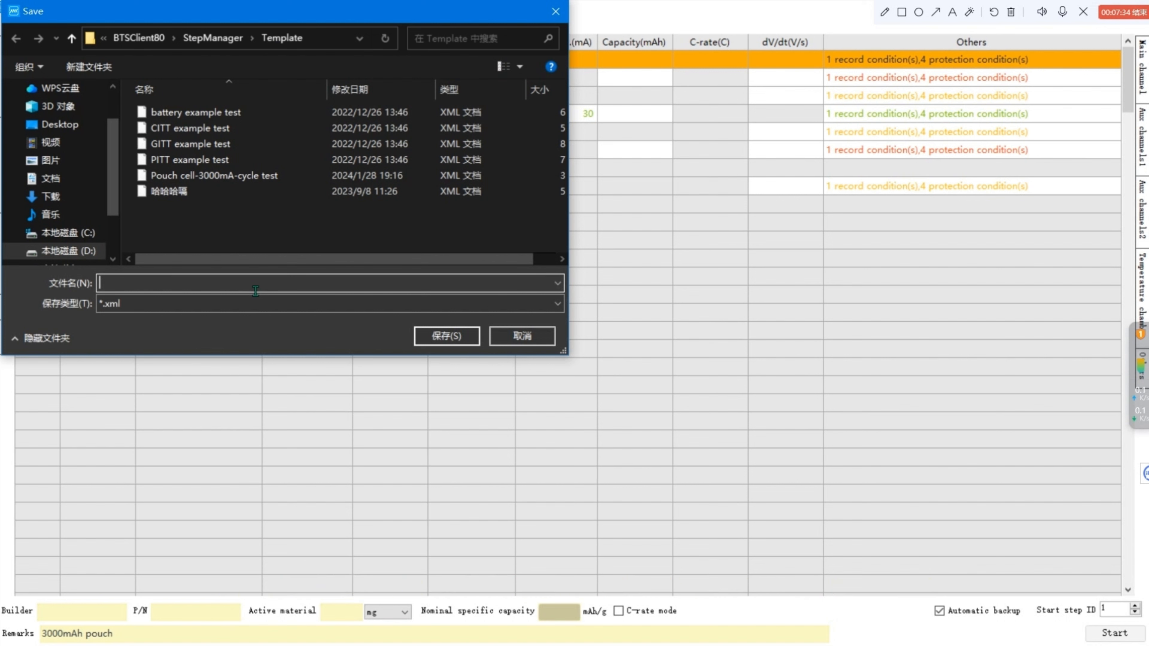
type("Pou")
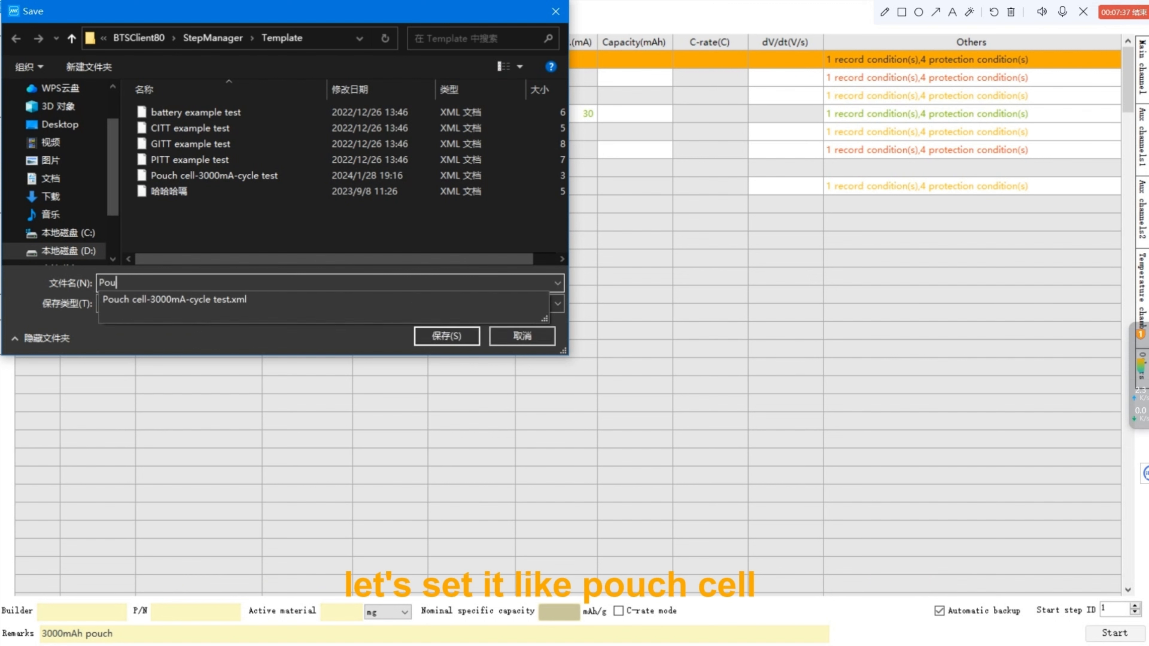
type("ch cell-3000mA-C")
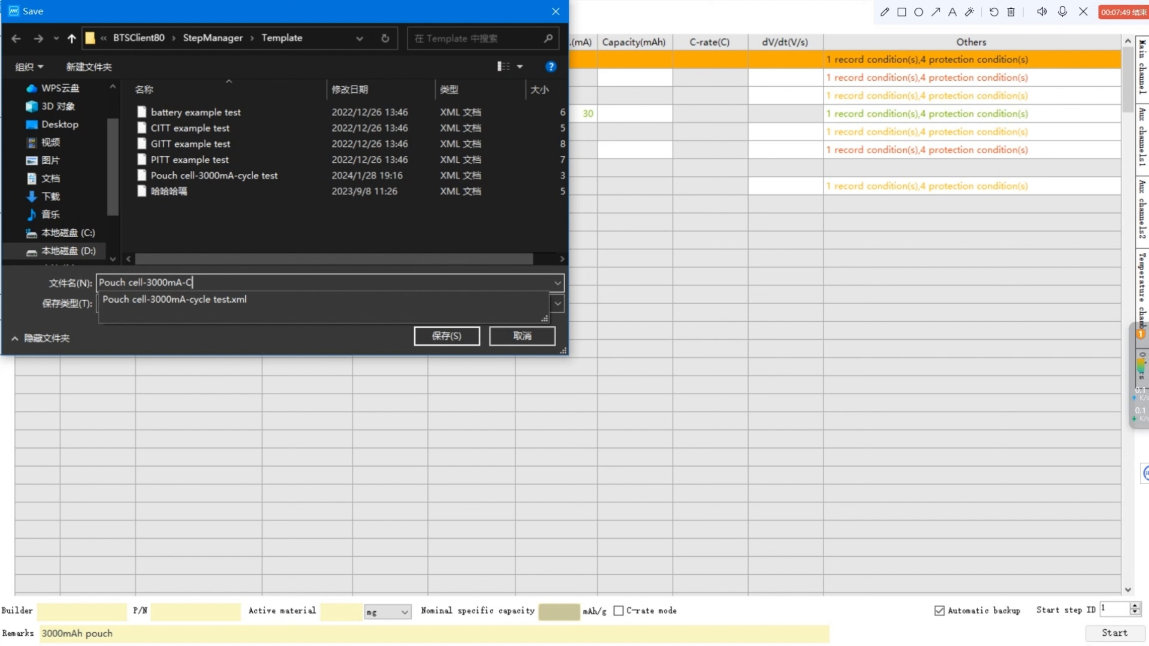
type("letest")
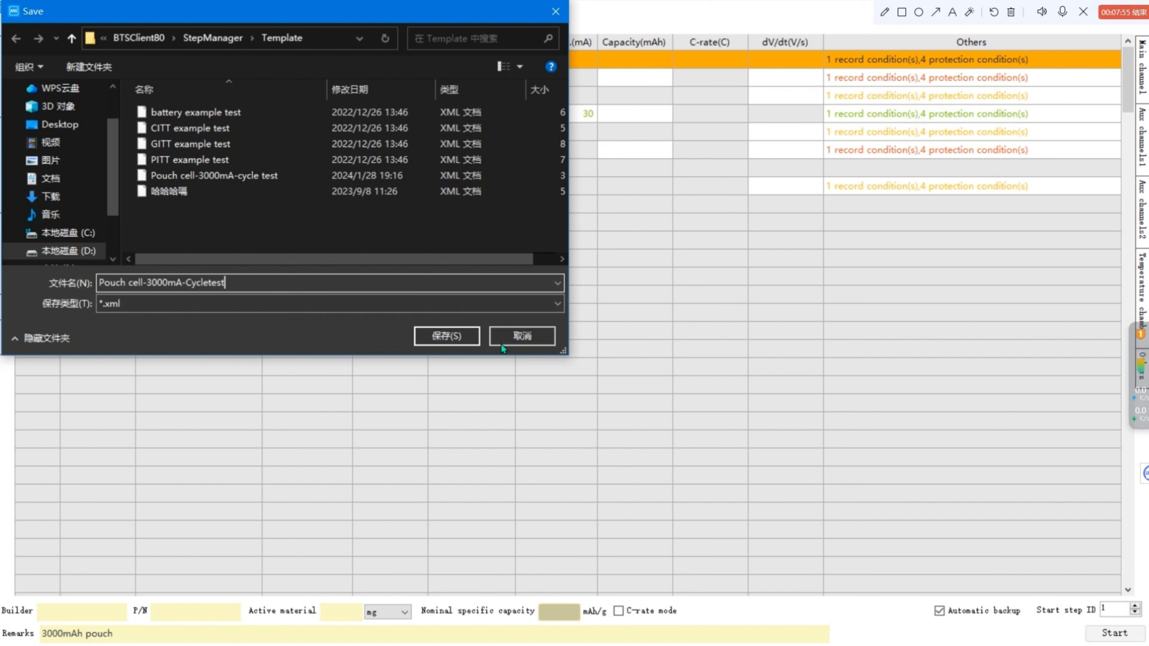
left_click(469, 335)
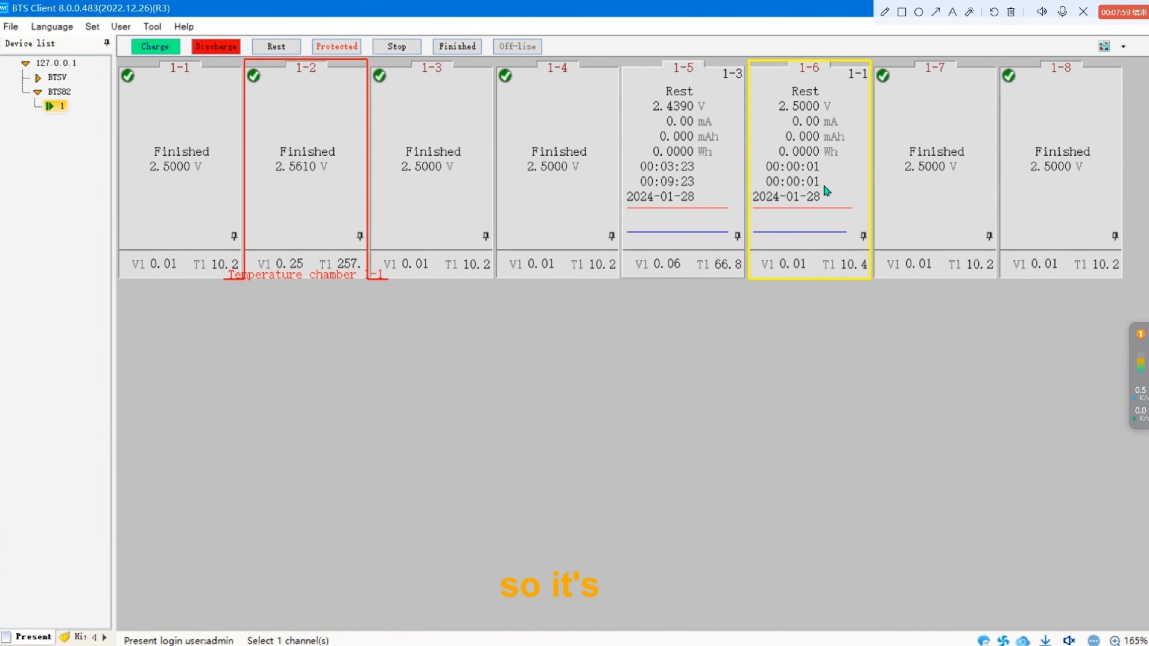
Launch the BTS client from the desktop and select channel 1-5.
mouse_move(831, 191)
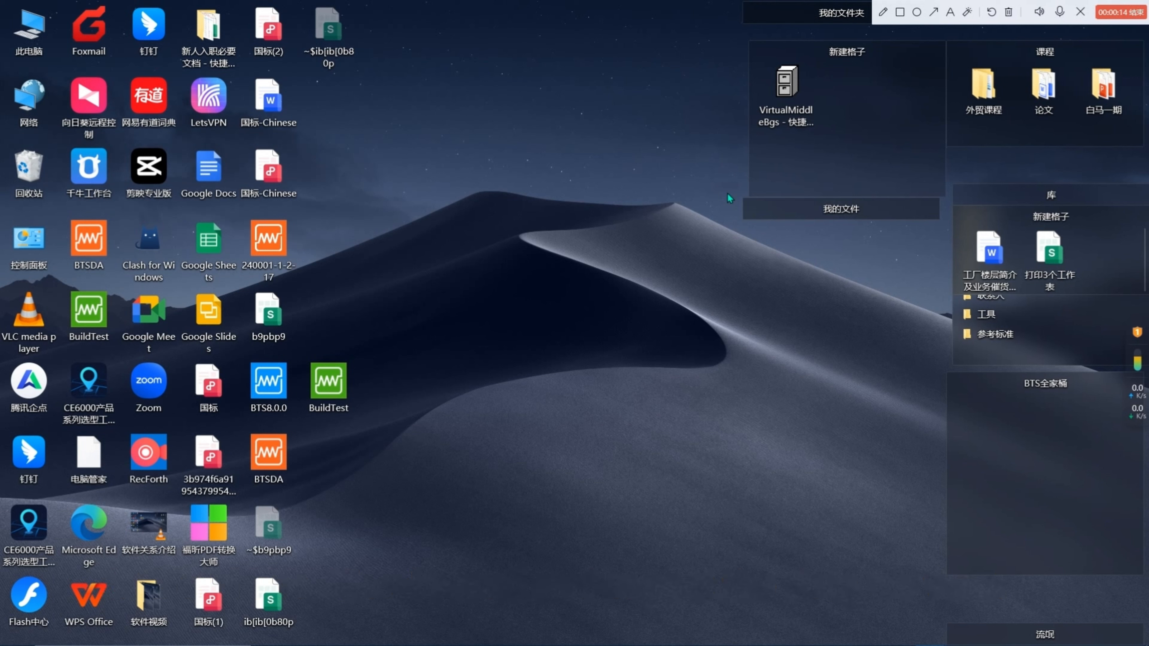
double_click(270, 384)
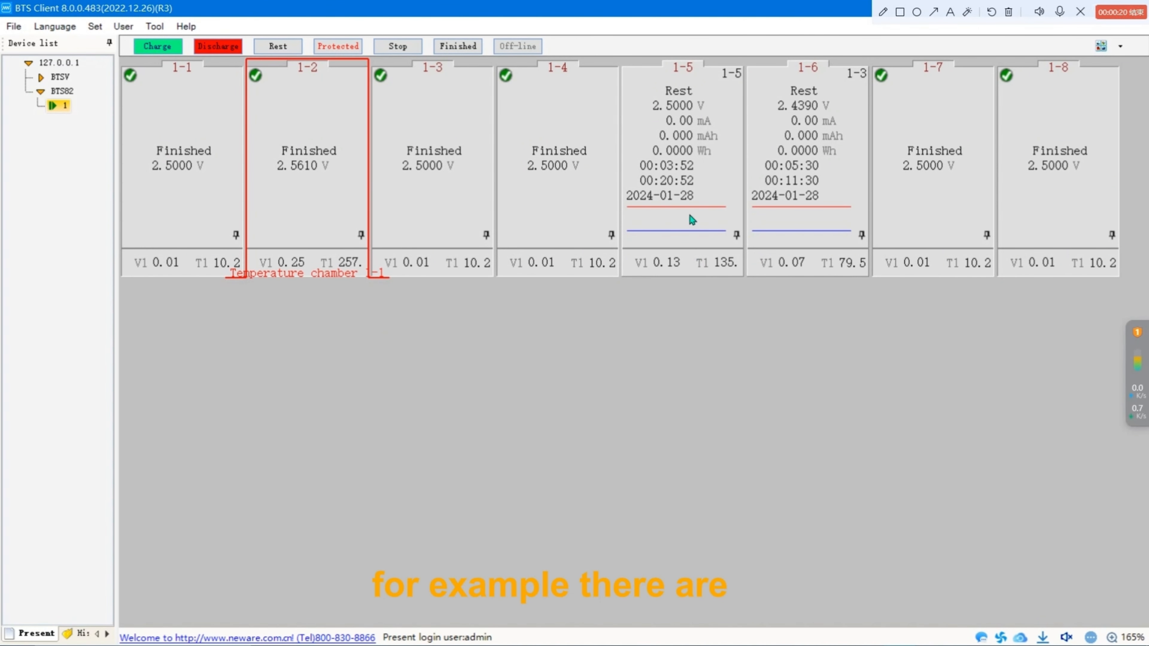
mouse_move(679, 206)
left_click_drag(682, 164, 827, 184)
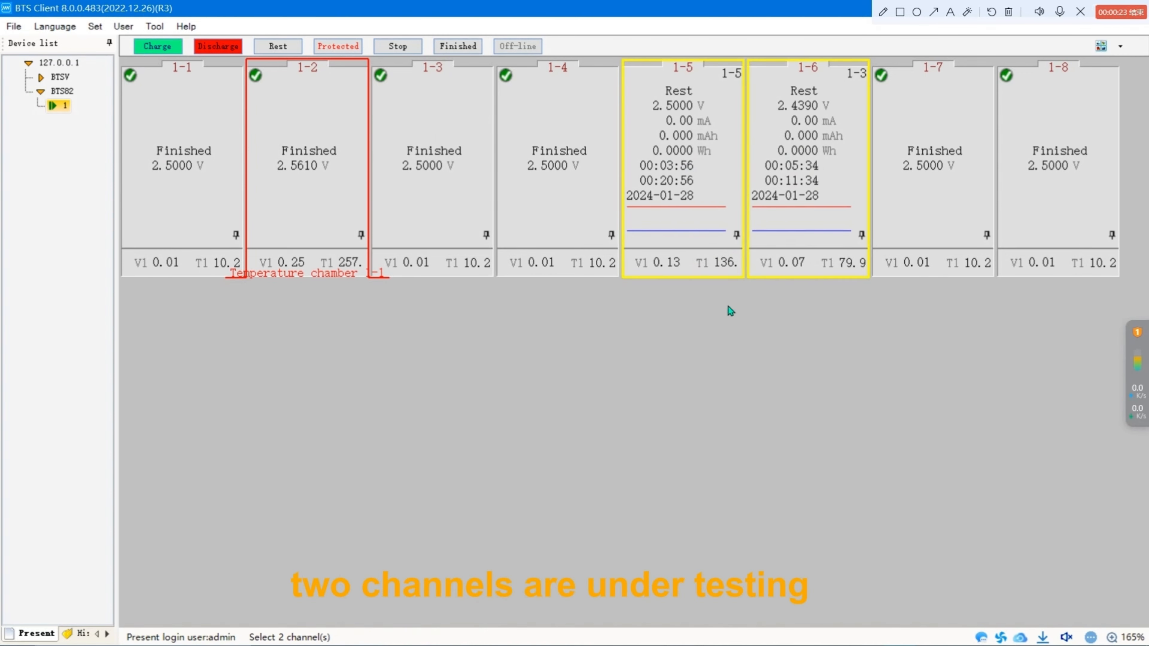
left_click(700, 244)
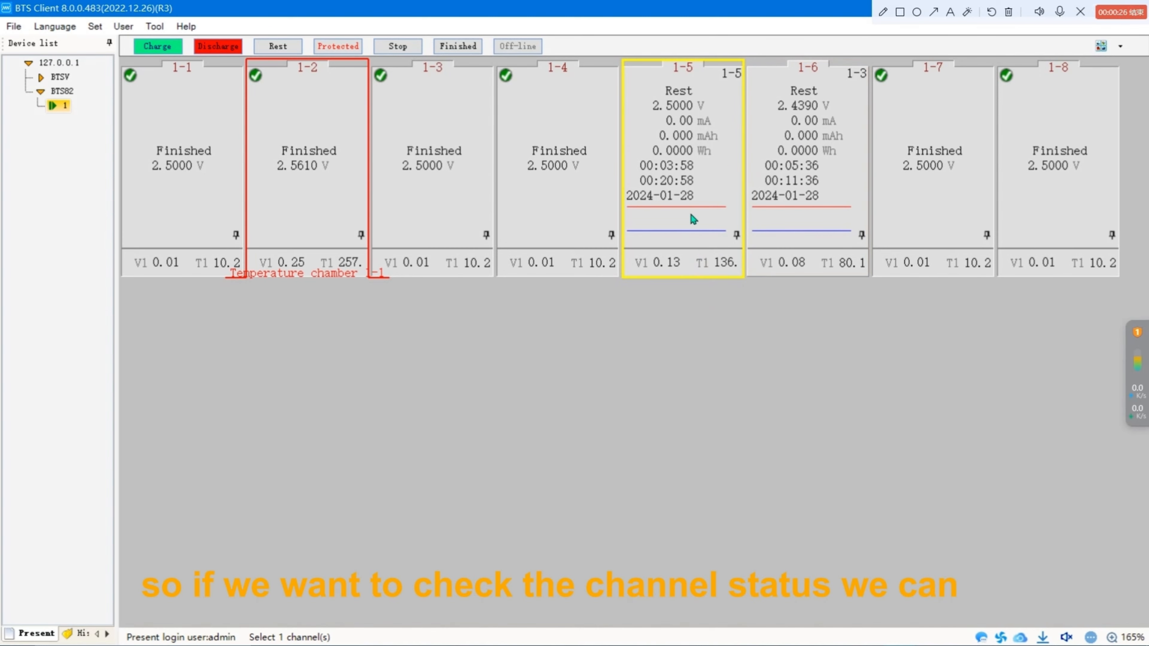
Open channel 1-5's channel information, review it, and close the window.
right_click(680, 232)
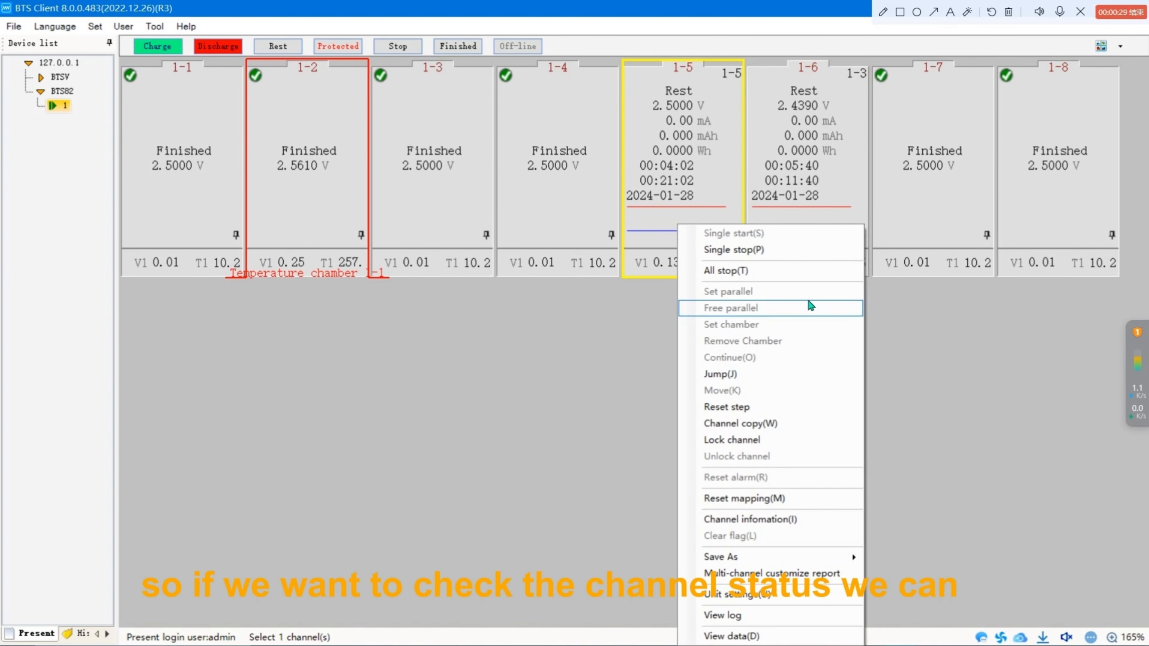
left_click(799, 520)
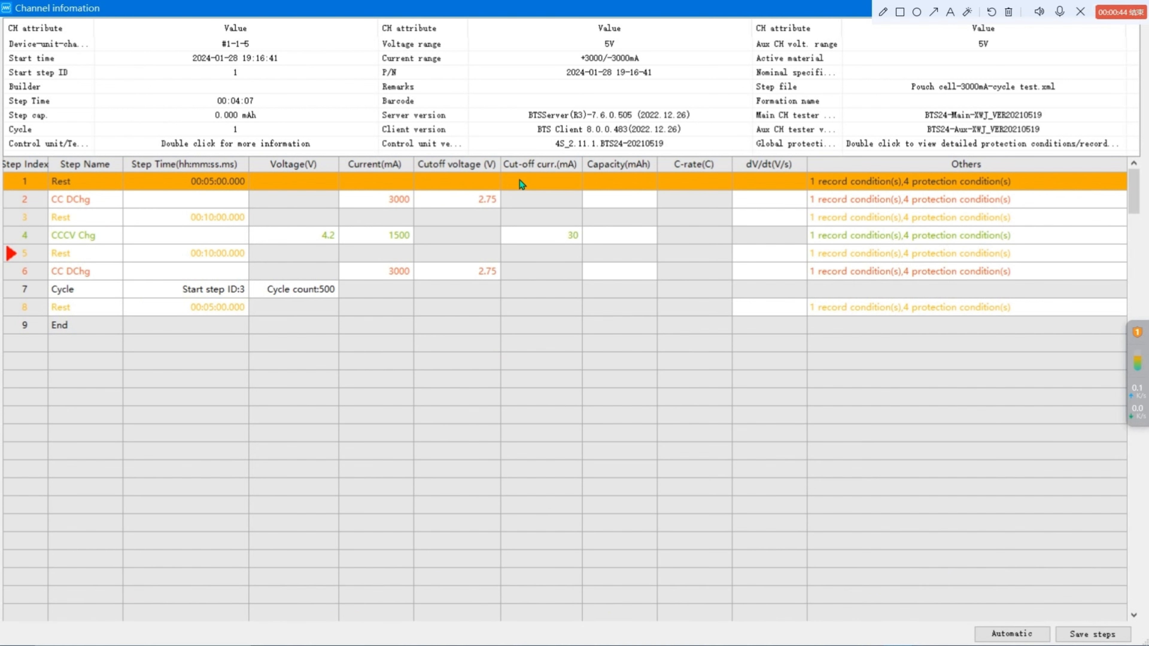
left_click_drag(891, 5, 578, 4)
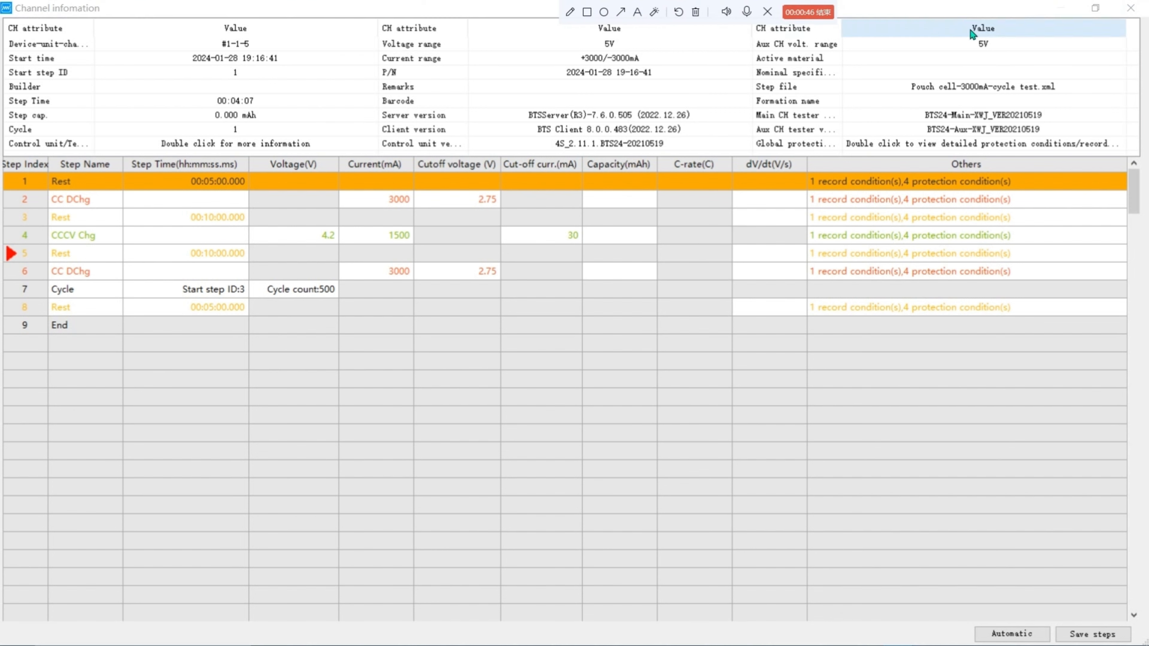
left_click(1130, 8)
Open channel 1-5's detailed data and pan and restore the voltage, current, capacity and energy chart.
right_click(669, 227)
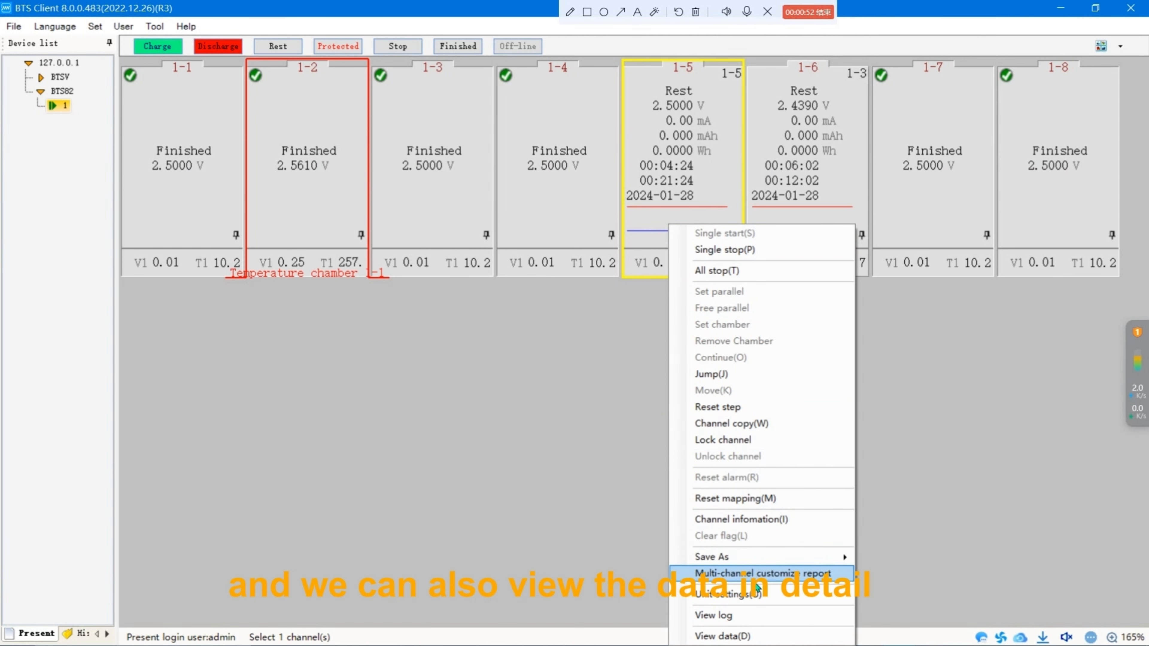
left_click(757, 635)
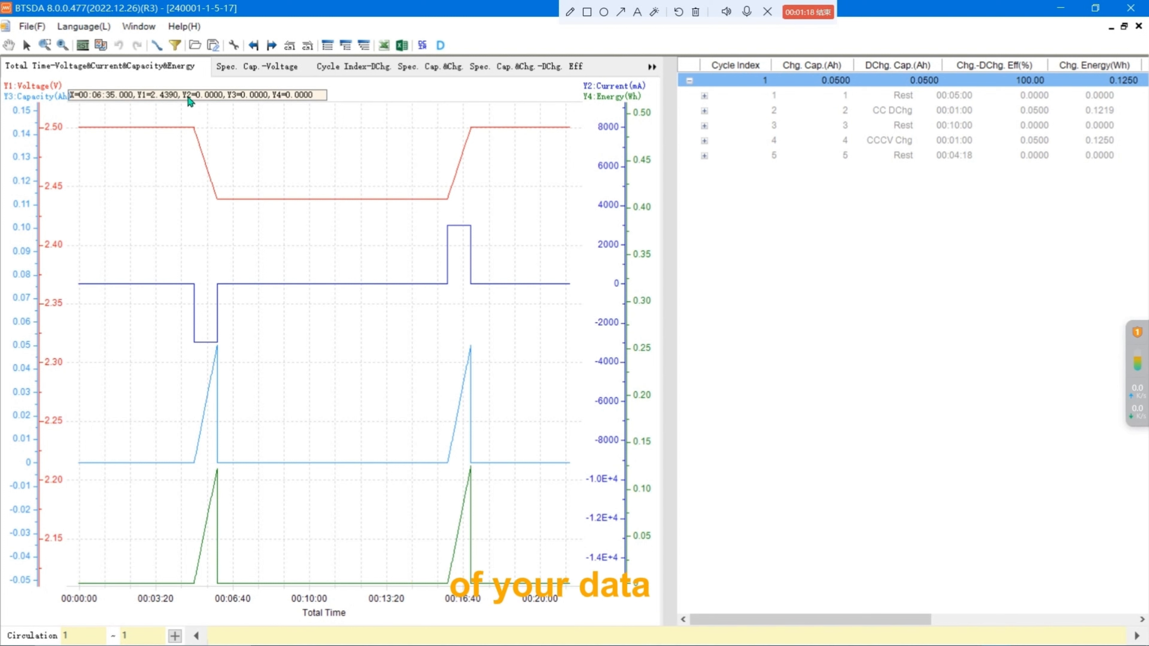
left_click(8, 45)
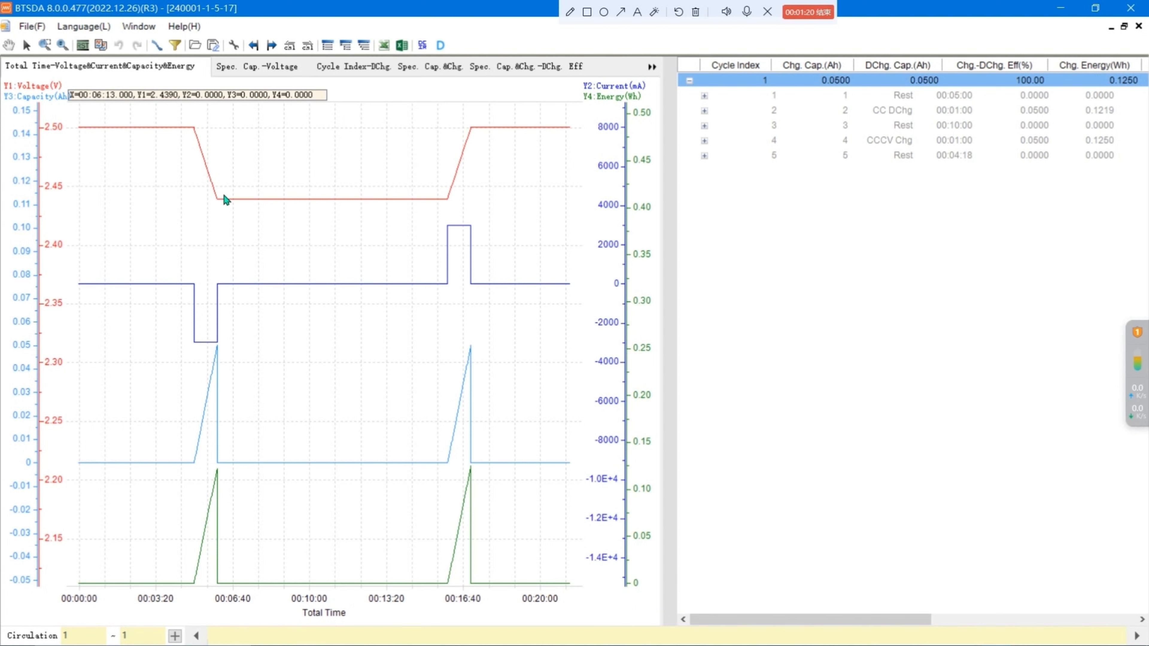
left_click_drag(348, 245, 366, 236)
left_click(27, 45)
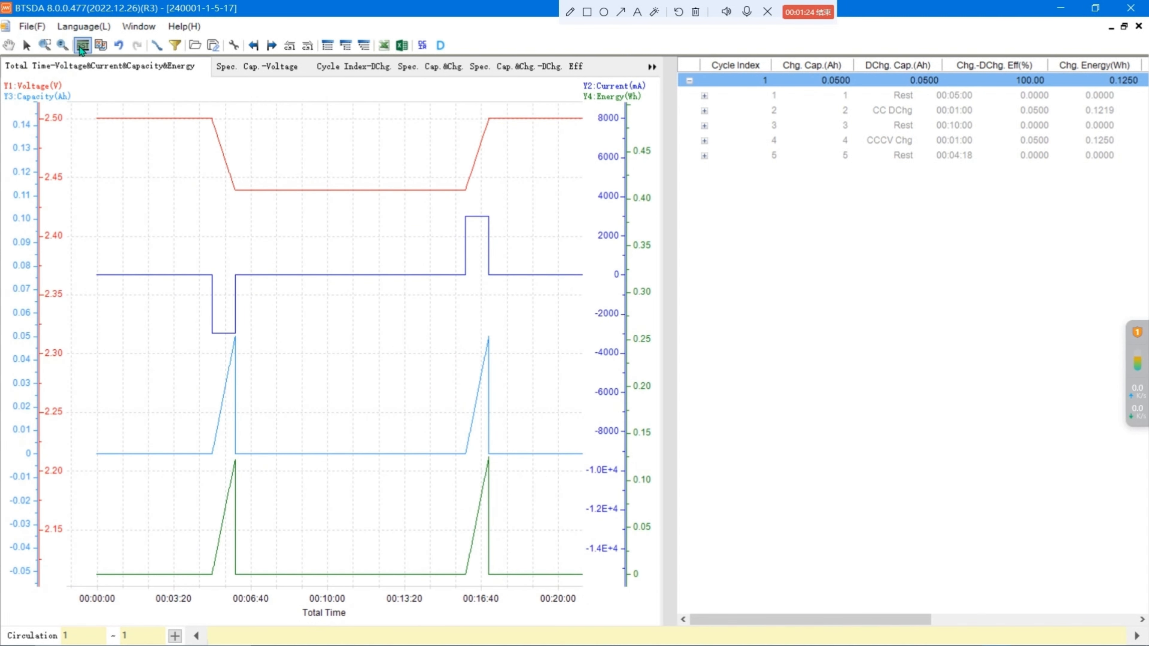
left_click(81, 45)
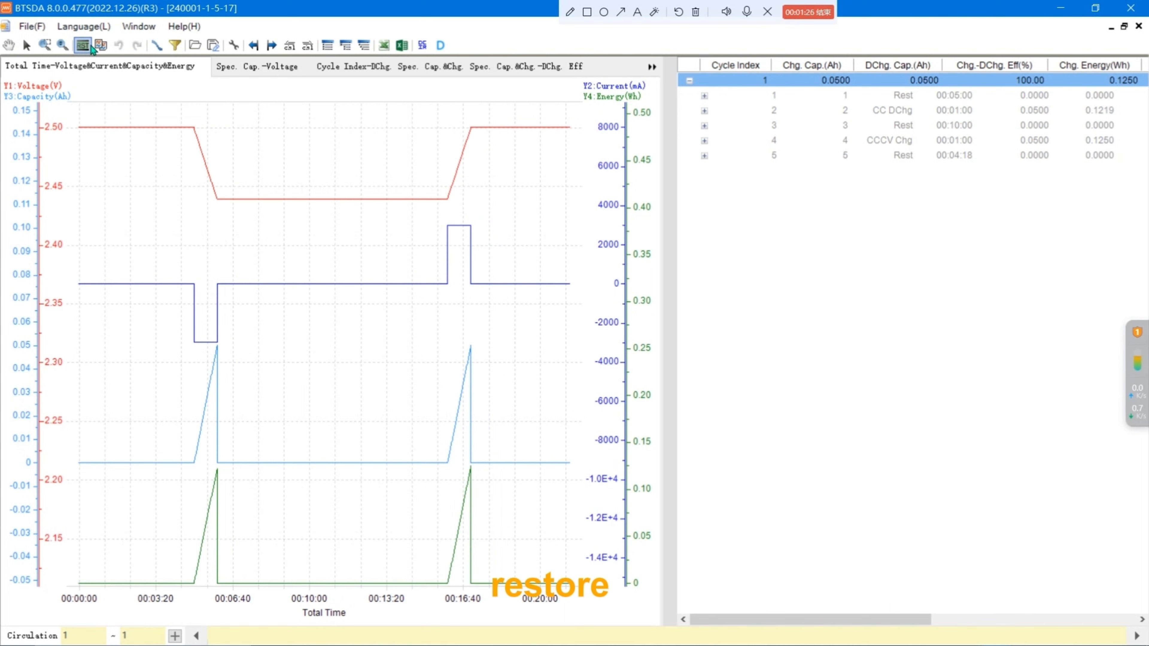
left_click(153, 47)
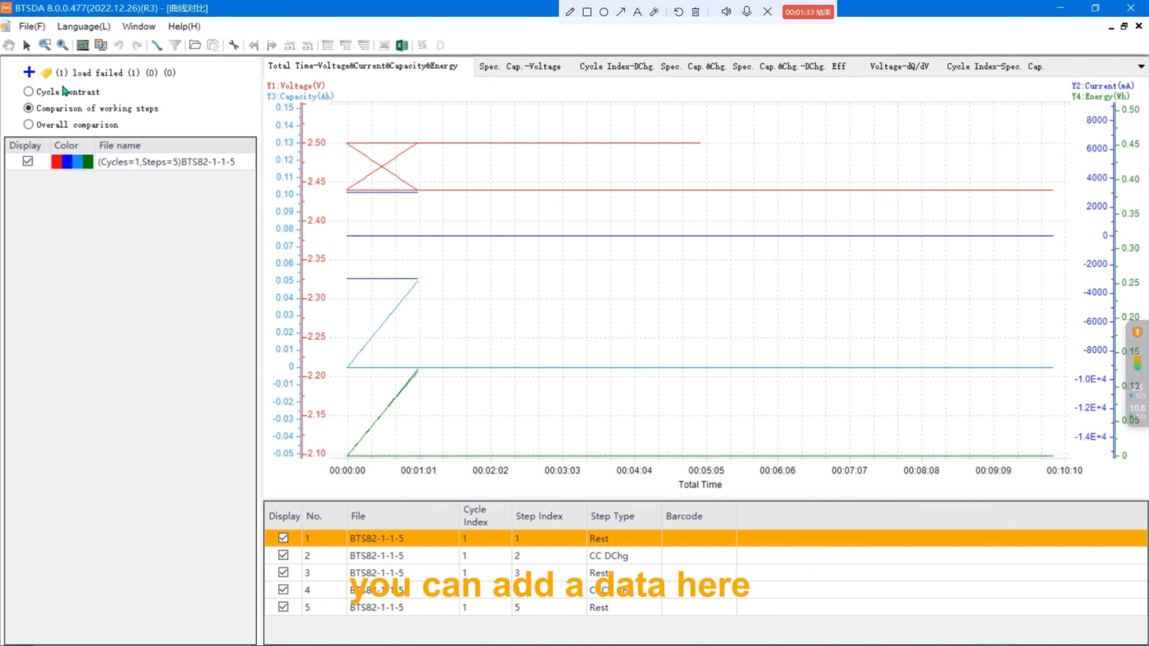
left_click(33, 76)
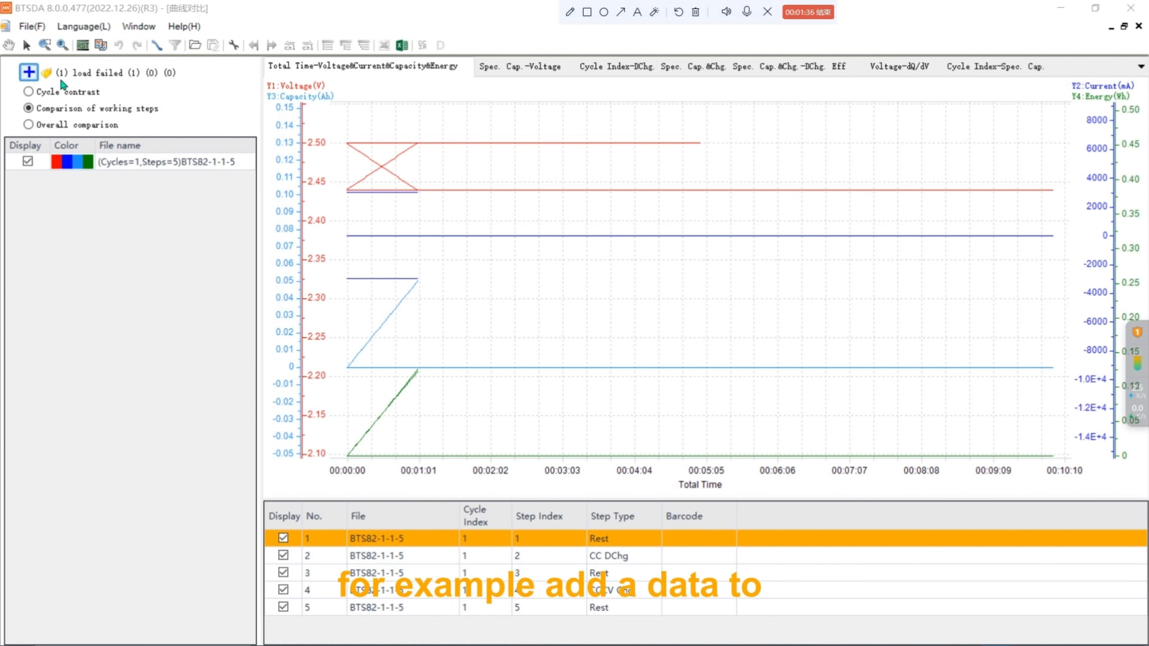
left_click(253, 145)
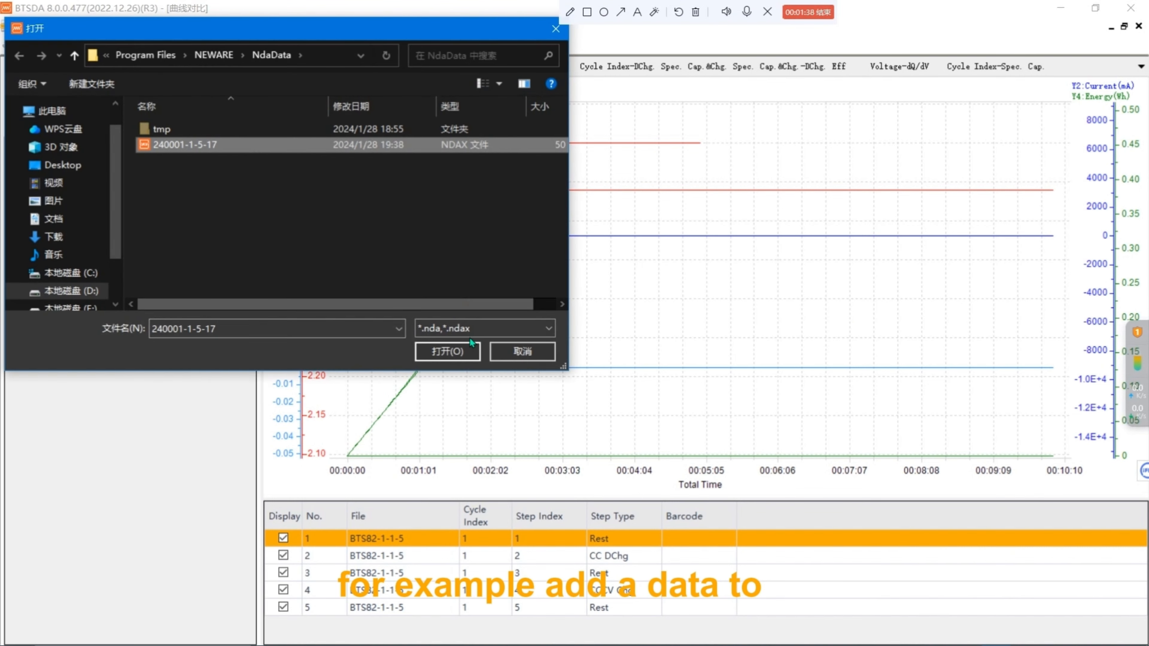
left_click(454, 354)
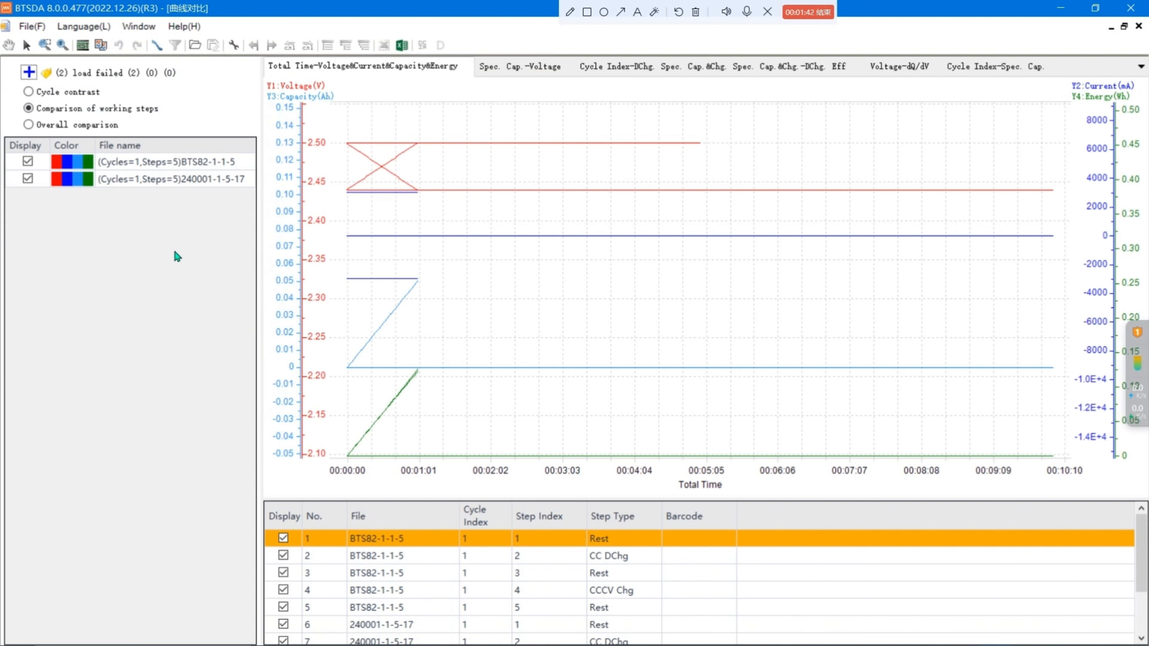
Hide every step in the comparison table except BTS82-1-1-5's CC DChg step.
left_click(284, 538)
left_click(284, 574)
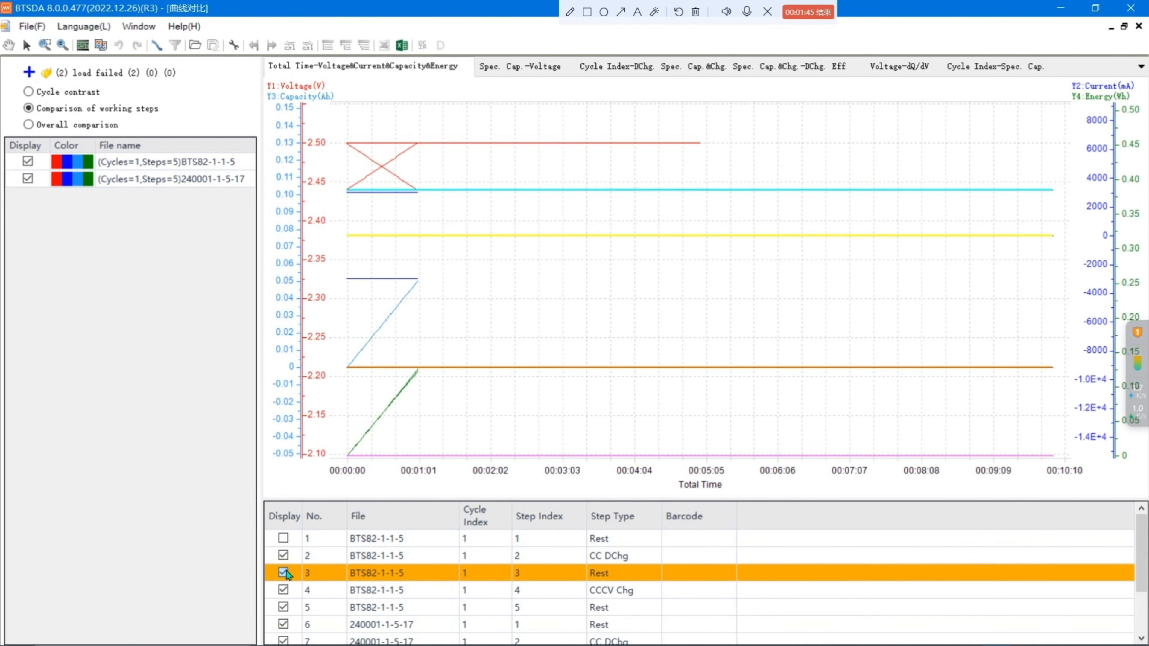
left_click(286, 591)
scroll(282, 597, "down", 2)
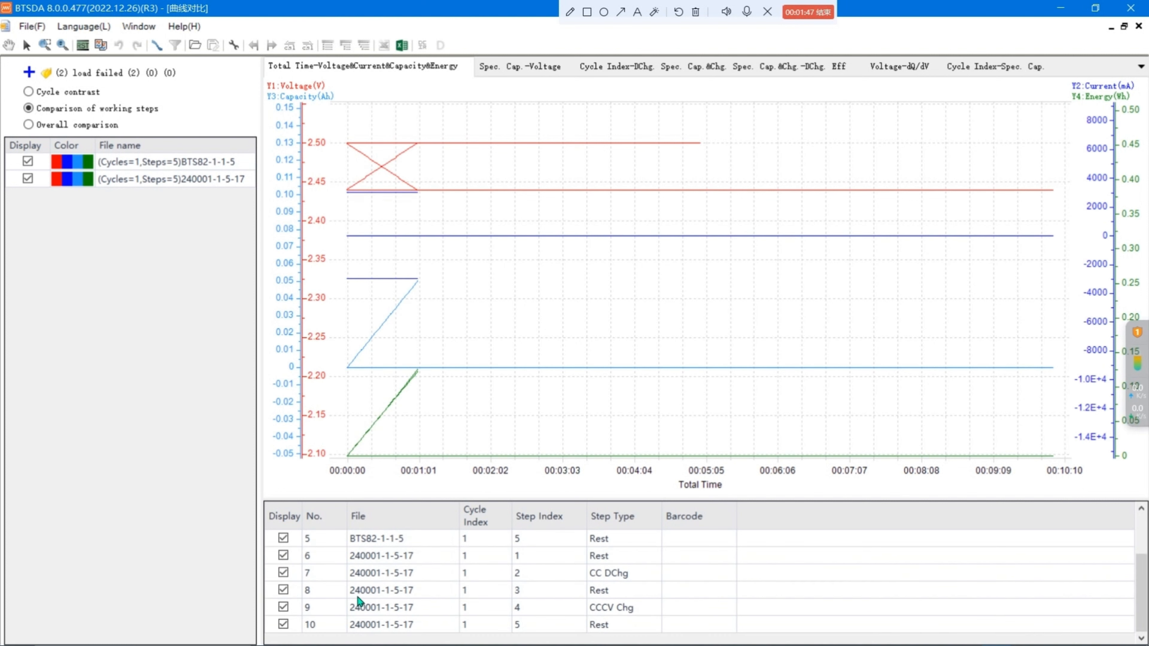
left_click(283, 539)
left_click(283, 556)
left_click(283, 573)
left_click(288, 590)
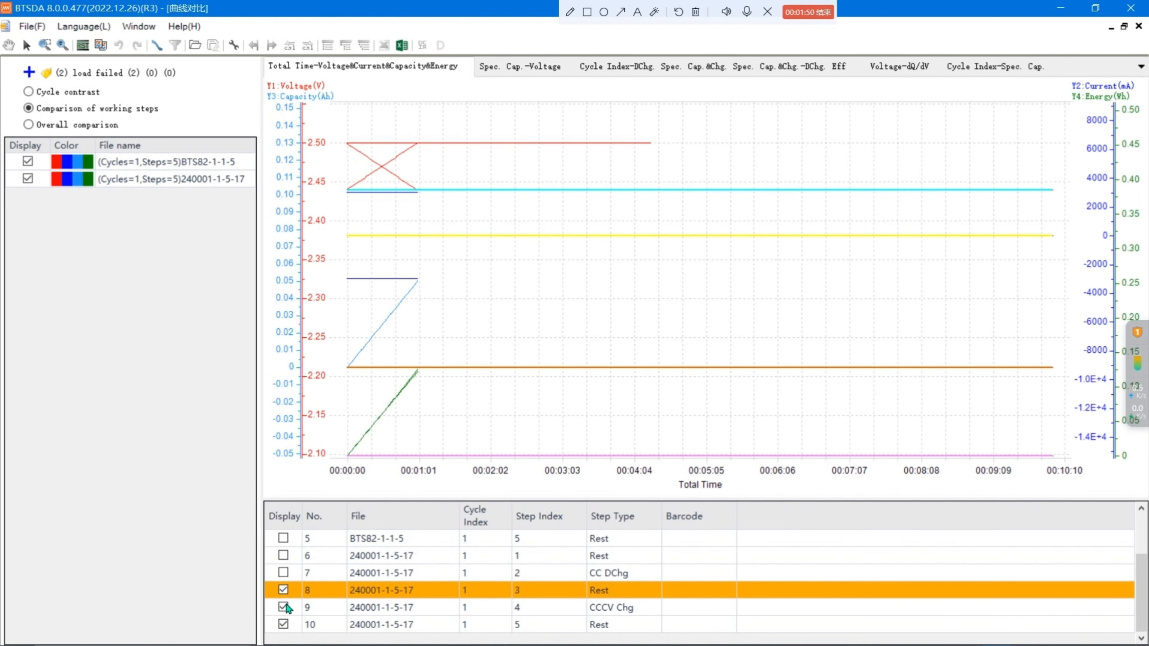
left_click(287, 607)
left_click(283, 590)
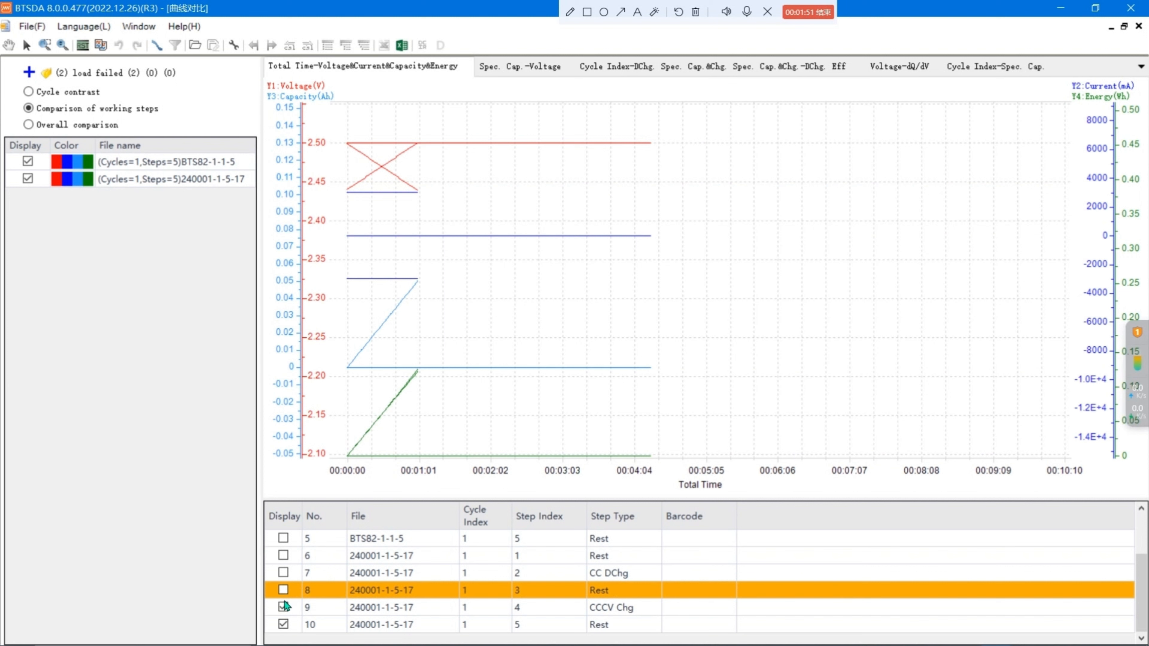
left_click(284, 608)
left_click(283, 625)
scroll(334, 595, "up", 2)
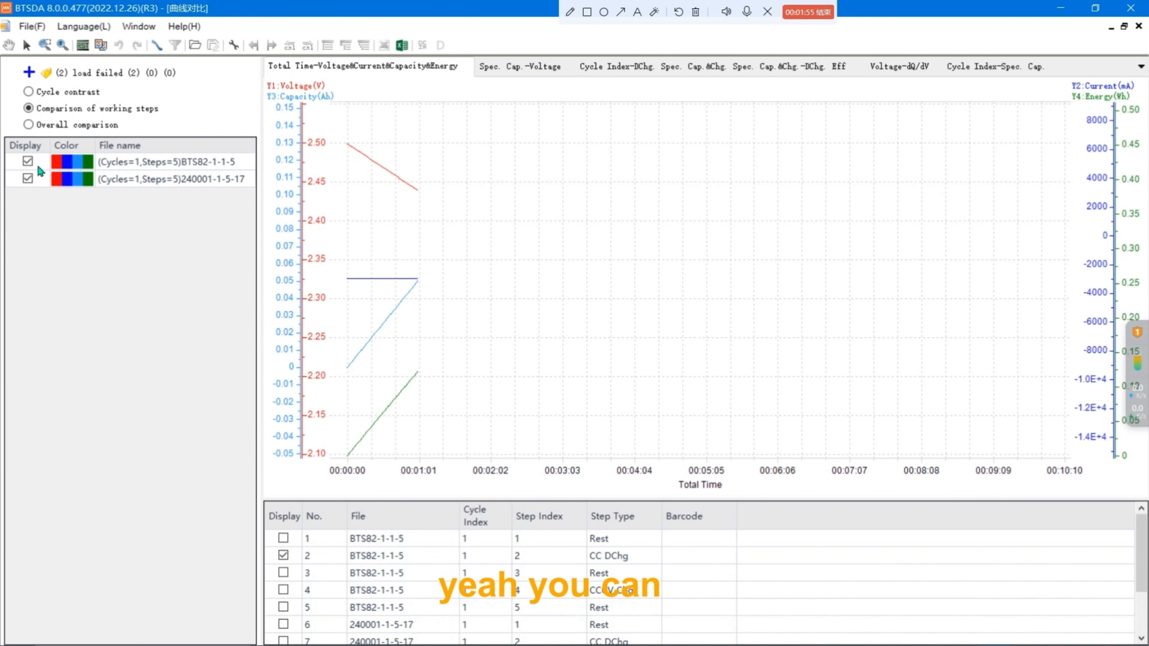
Open the axis colour settings for the BTS82-1-1-5 file and close them unchanged.
double_click(61, 163)
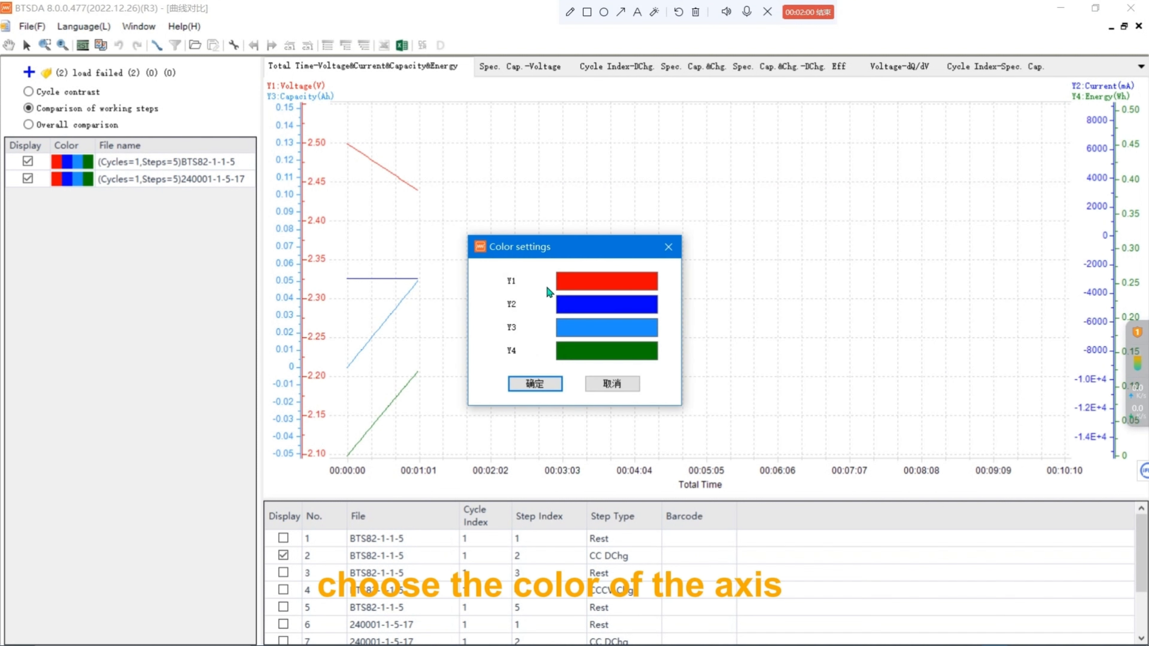
left_click(668, 247)
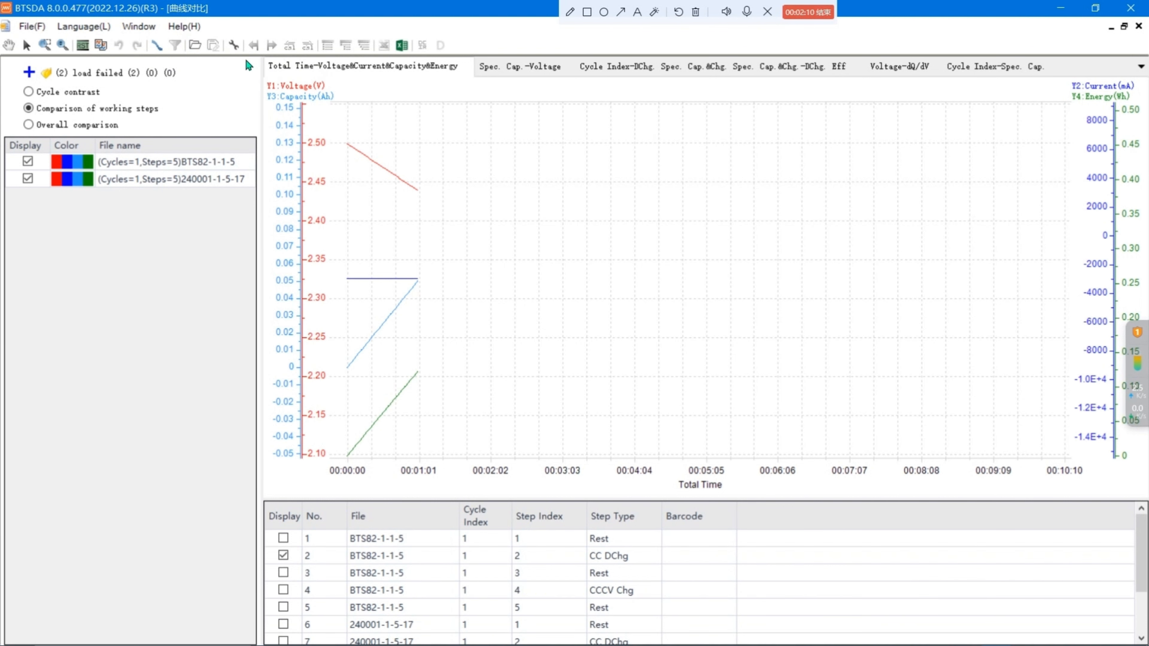
Change the display font to Artifakt Element in the parameter display settings and apply it.
left_click(233, 45)
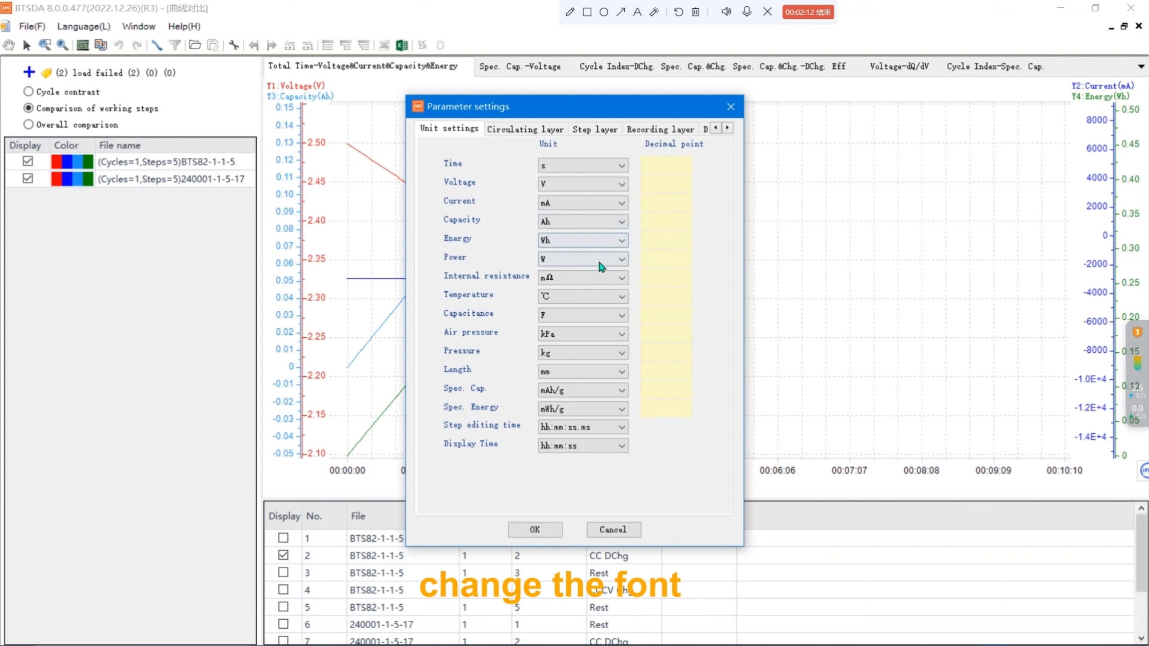
scroll(579, 338, "down", 1)
scroll(593, 357, "down", 2)
scroll(618, 375, "down", 1)
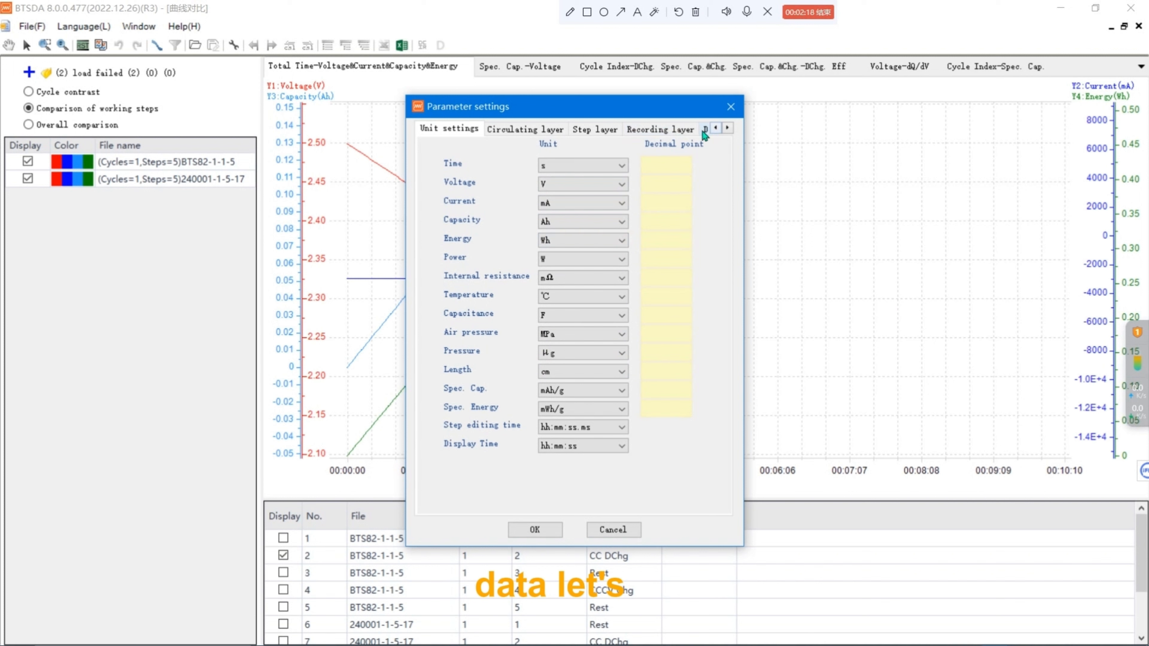
left_click(727, 129)
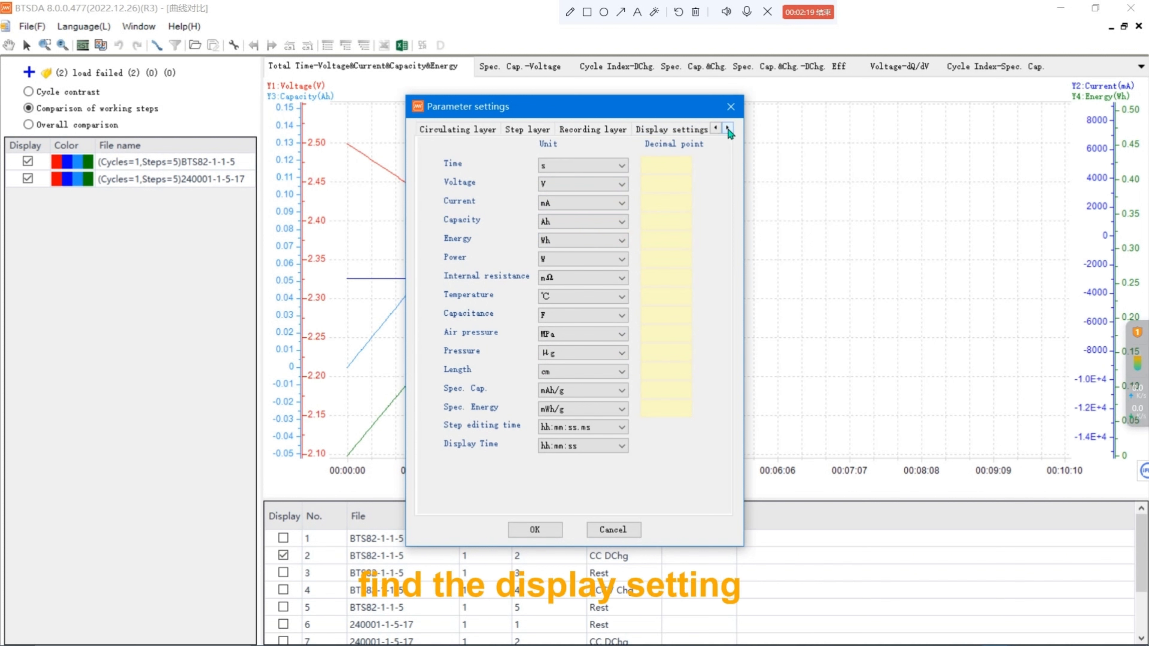
left_click(687, 131)
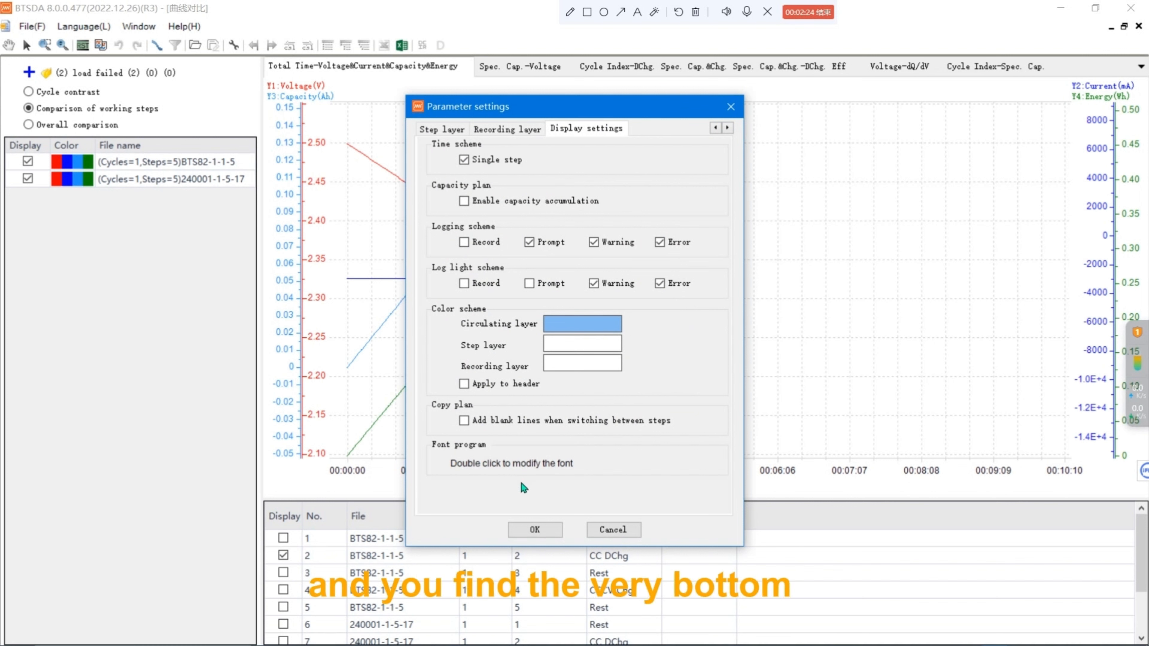
double_click(527, 474)
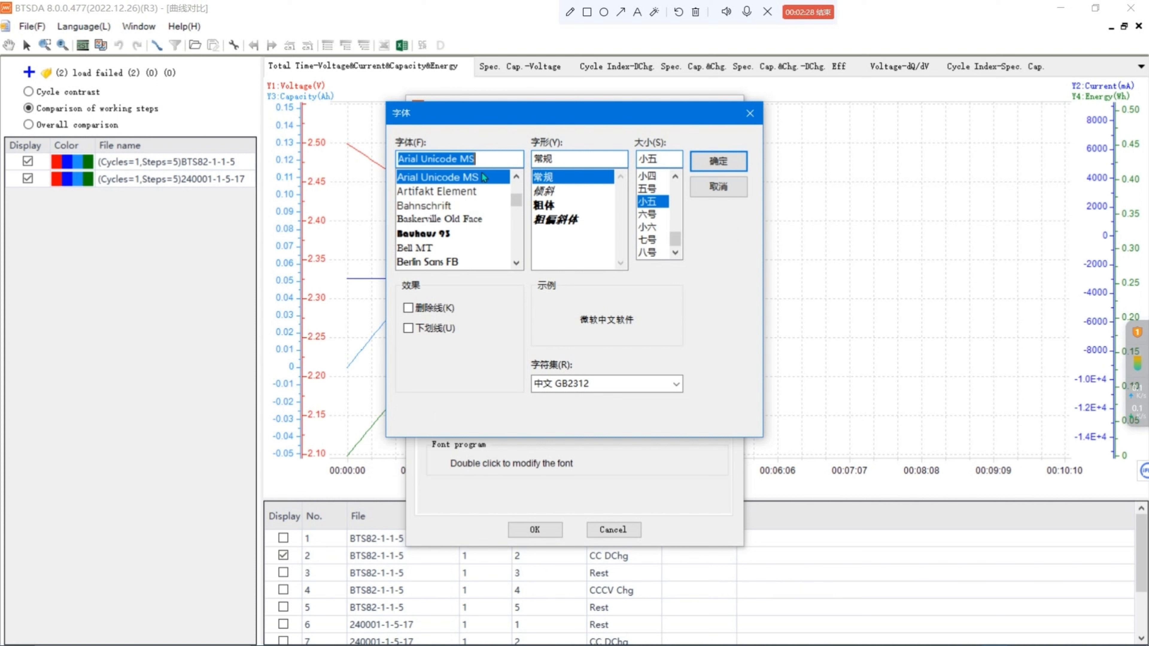
scroll(472, 208, "down", 8)
scroll(473, 220, "up", 8)
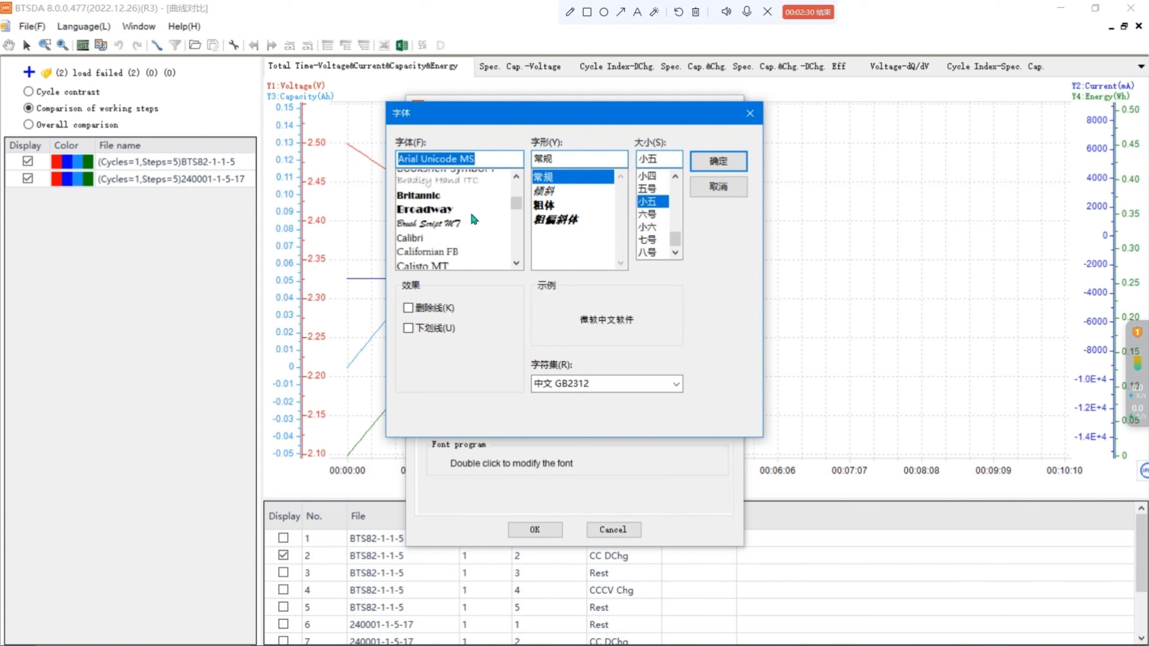
scroll(472, 224, "down", 1)
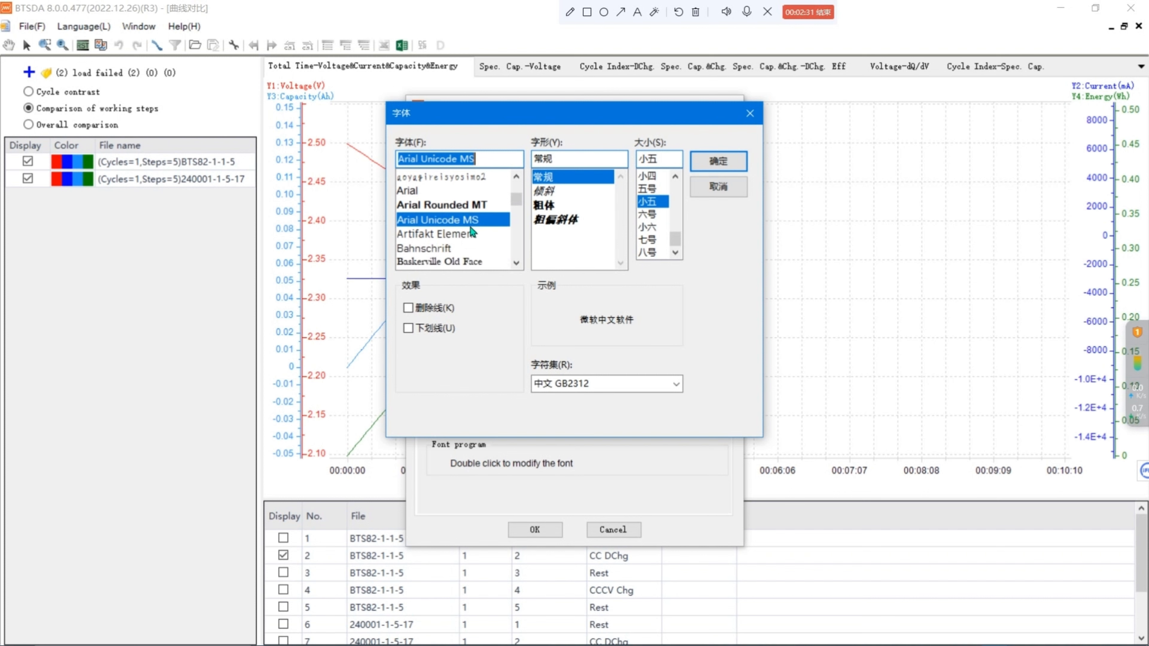
left_click(463, 235)
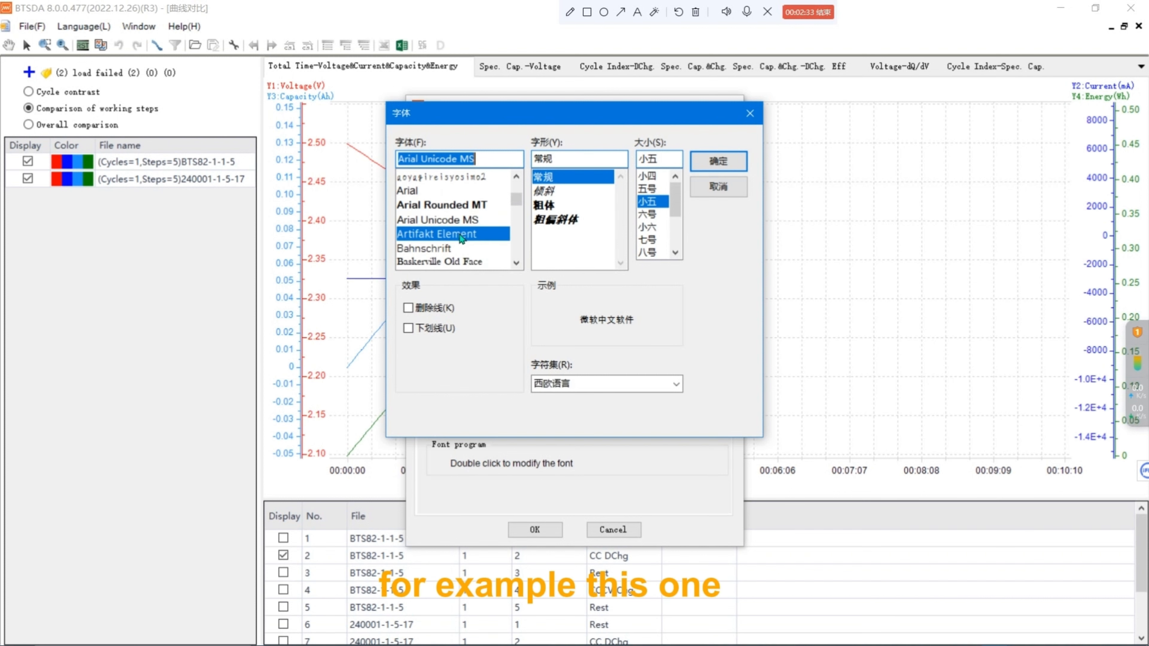
left_click(722, 167)
left_click(535, 530)
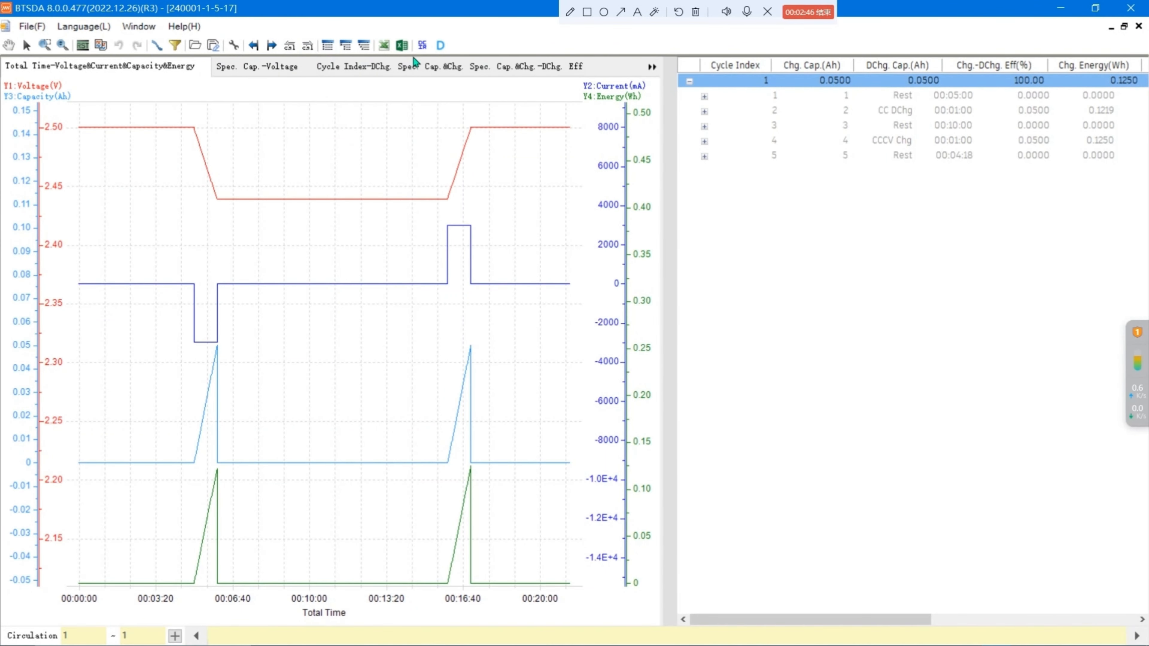
Open the export report dialog and cancel it.
left_click(384, 47)
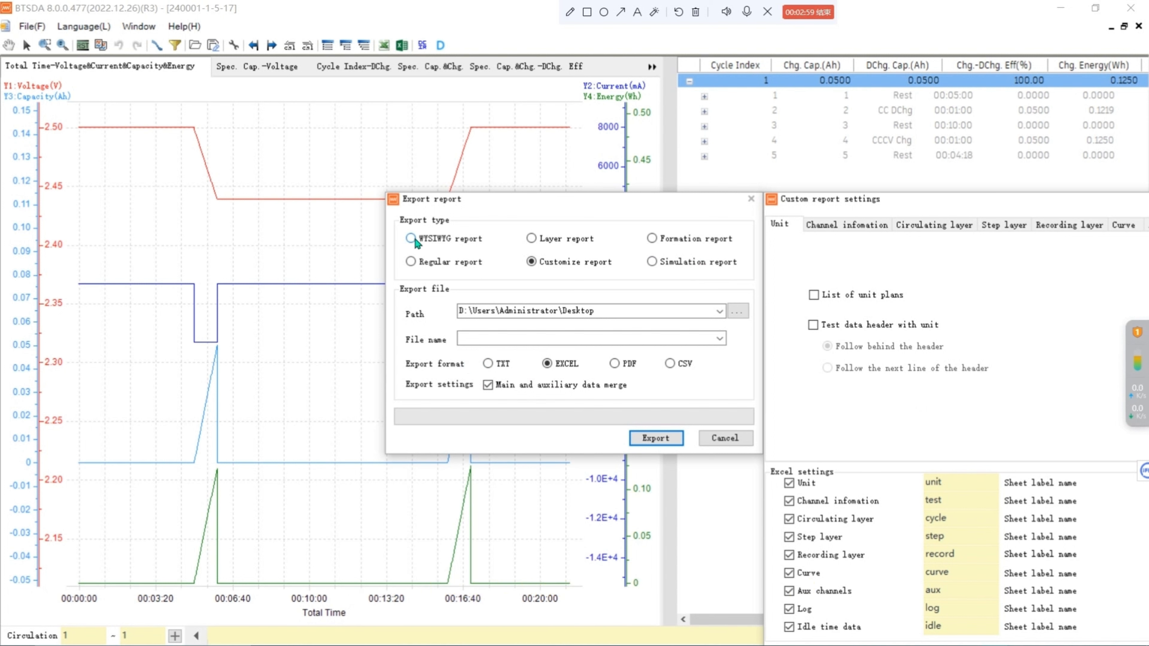
left_click(725, 439)
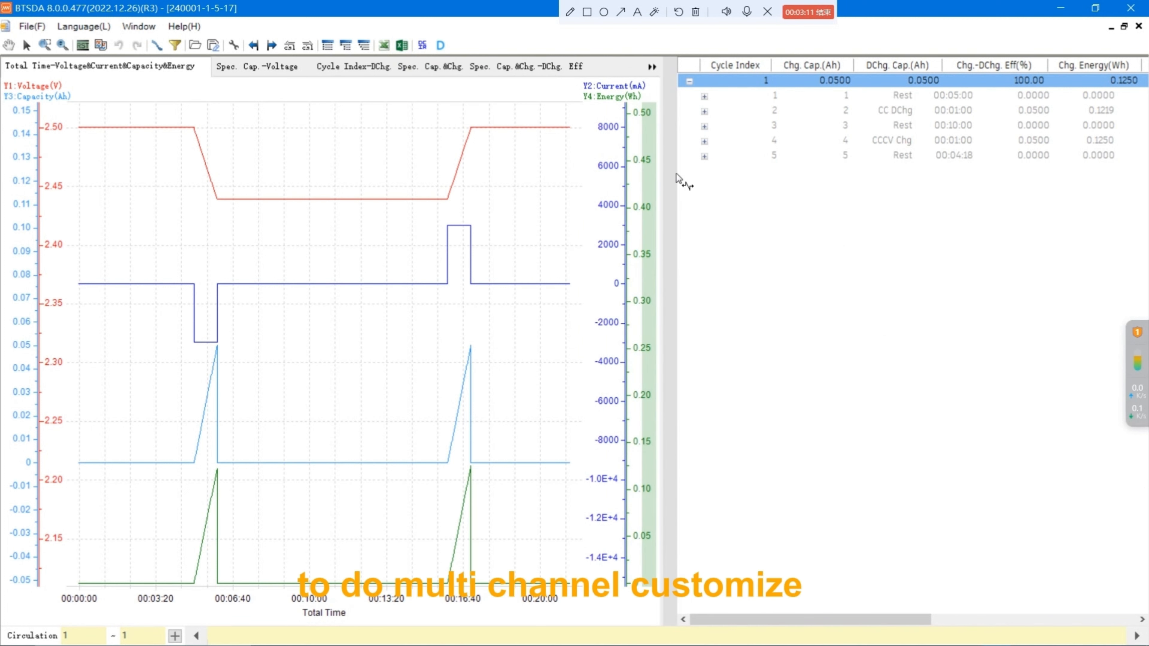
Close the data window and exit the data analysis program.
left_click(1139, 27)
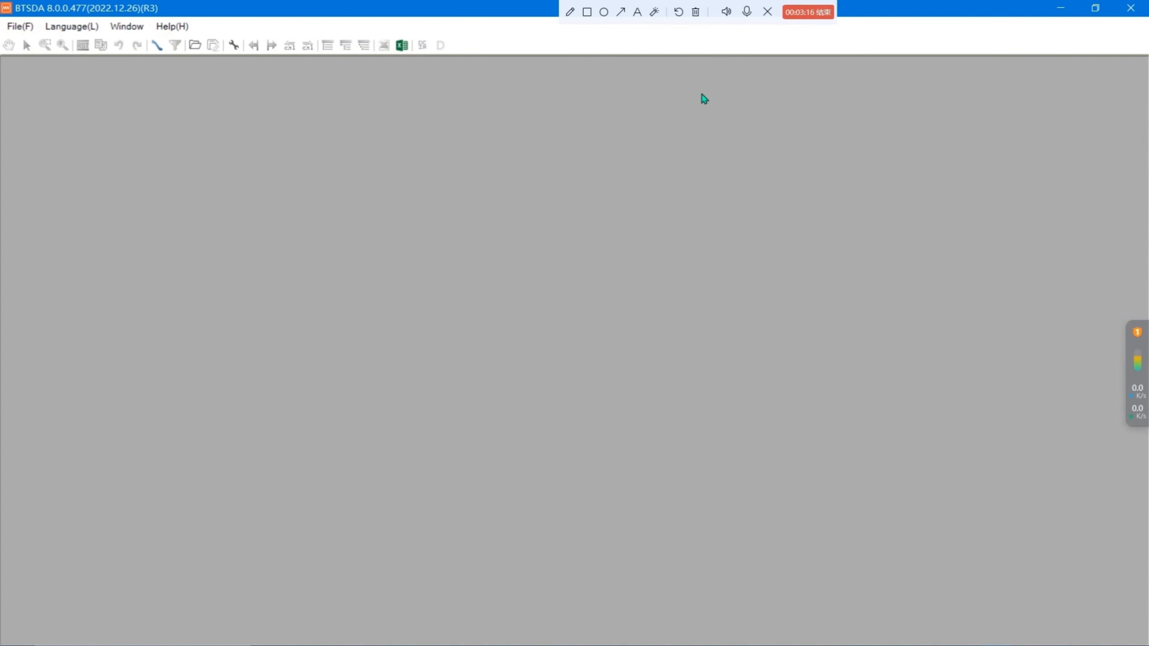
left_click(1131, 8)
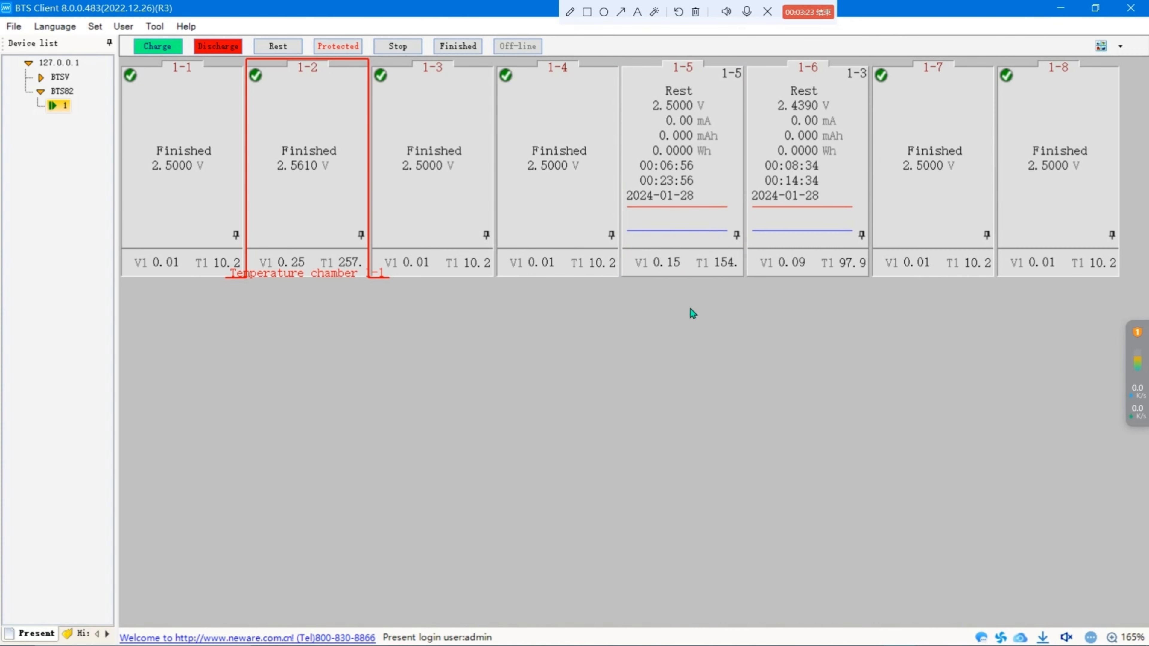
Select channels 1-5 and 1-6 and open their multi-channel customize report.
left_click_drag(649, 352, 814, 185)
left_click_drag(663, 343, 831, 225)
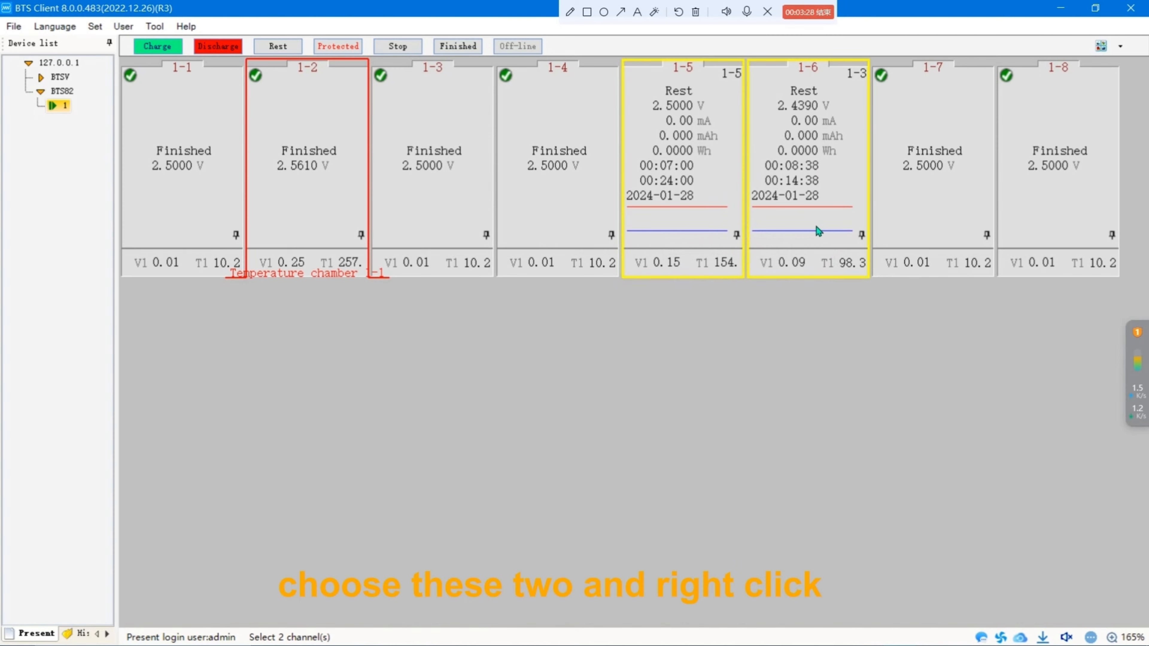
right_click(817, 230)
mouse_move(897, 563)
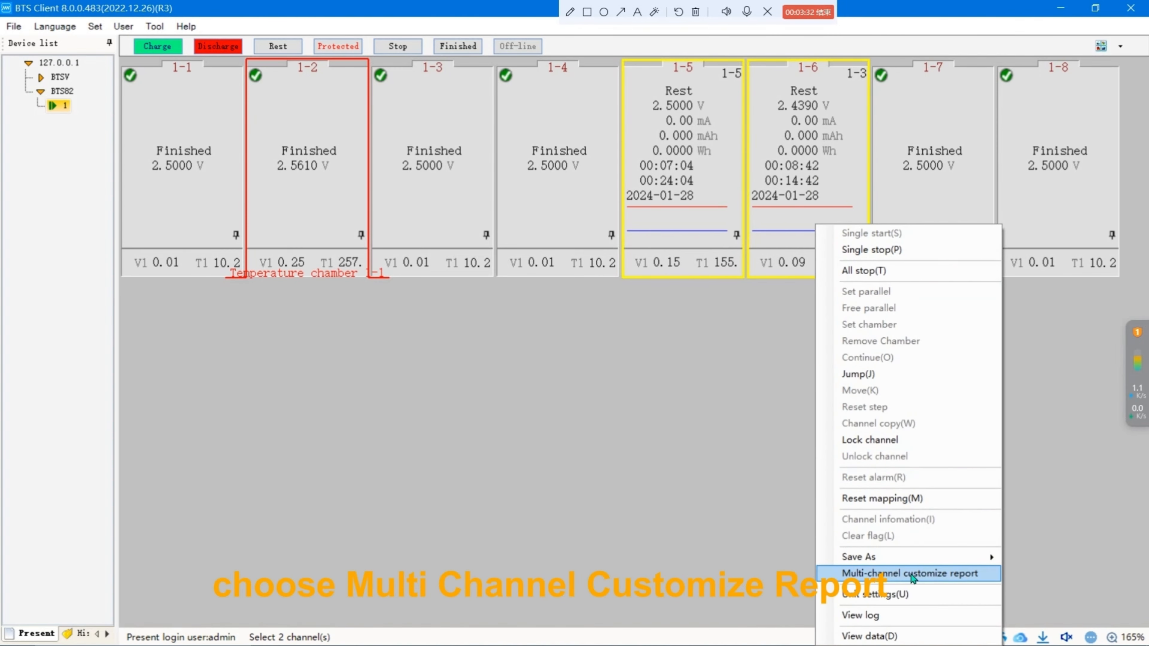
left_click(911, 575)
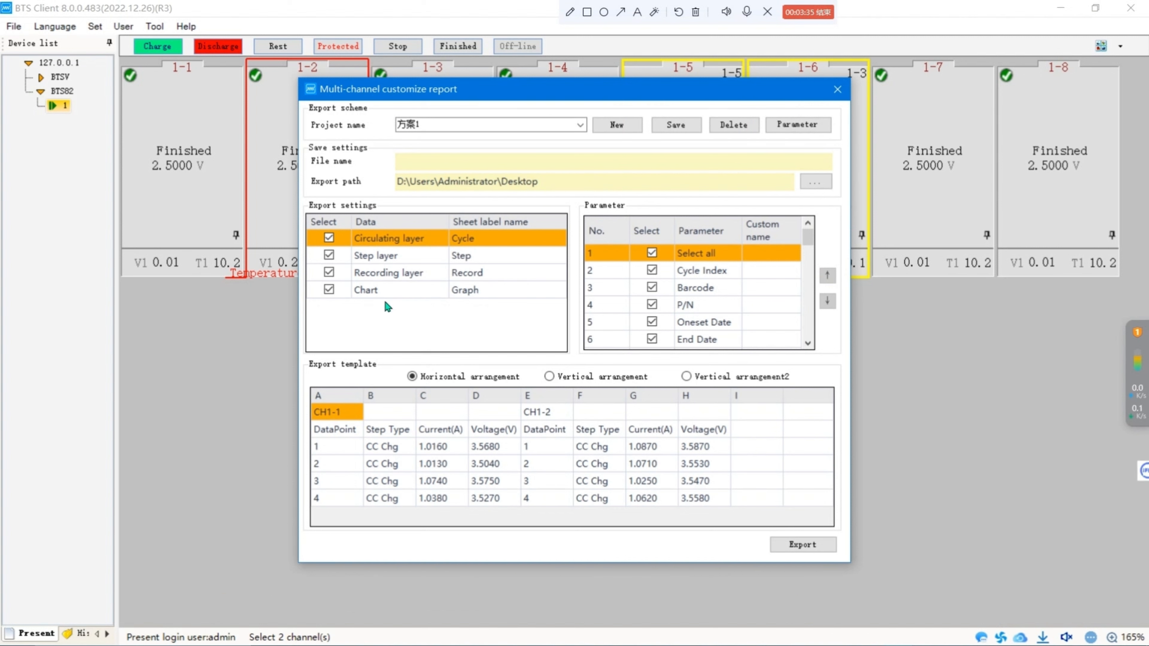
Browse the report's parameter list and preview each export template arrangement, keeping horizontal arrangement.
scroll(753, 298, "down", 1)
scroll(754, 299, "down", 10)
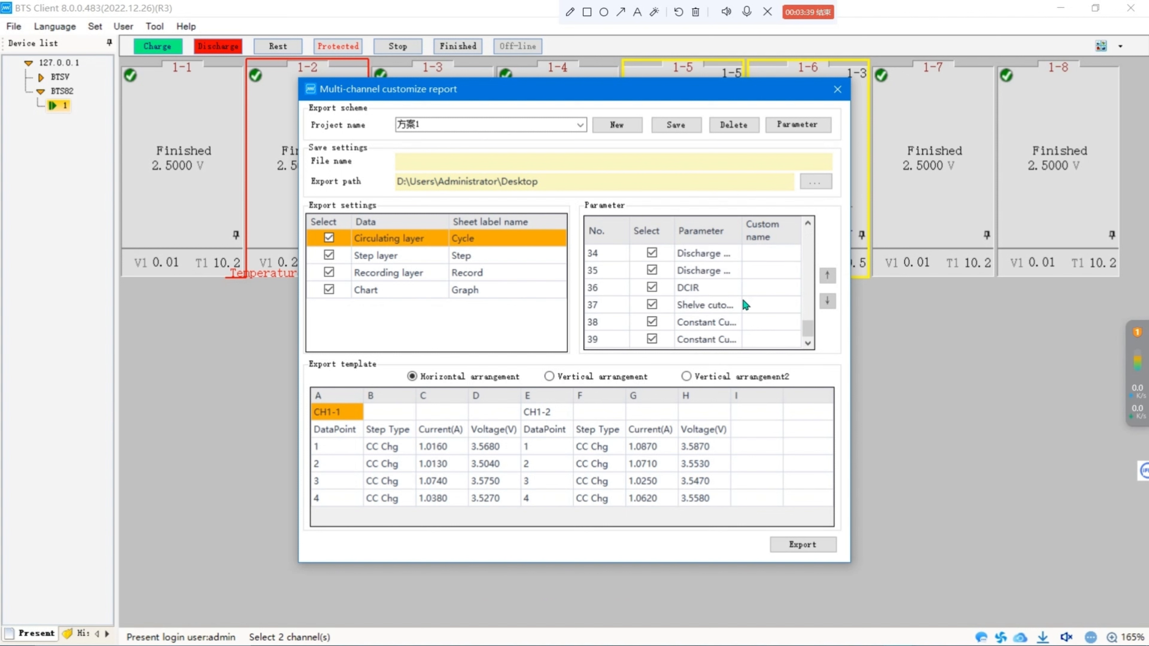
scroll(665, 283, "up", 2)
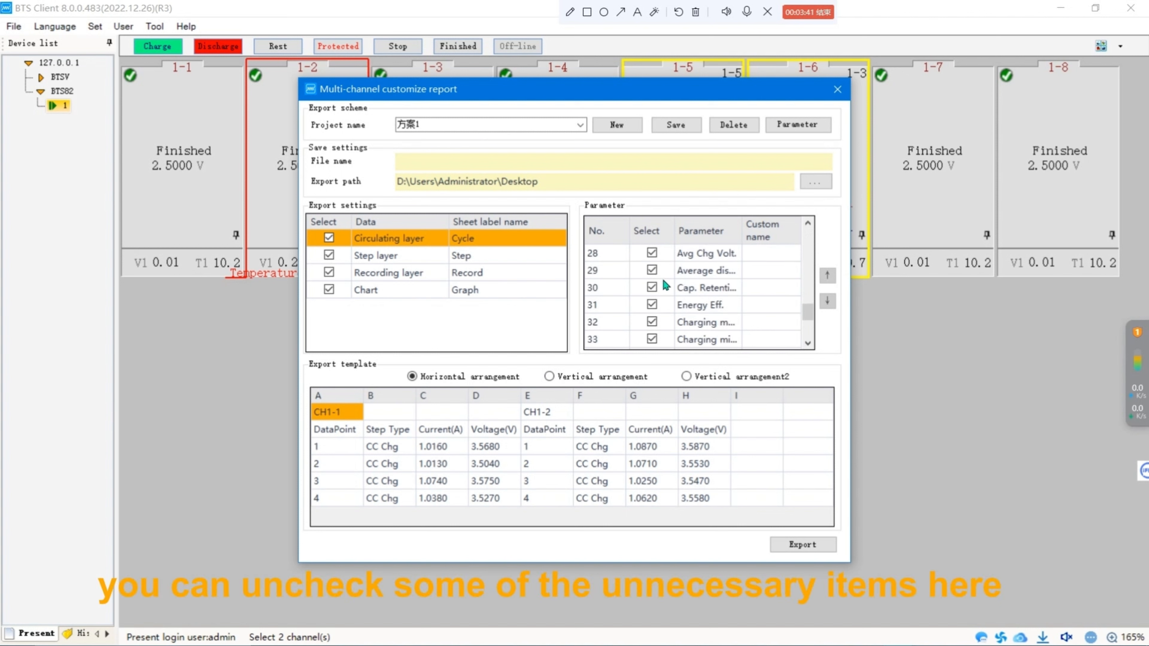
scroll(669, 300, "up", 3)
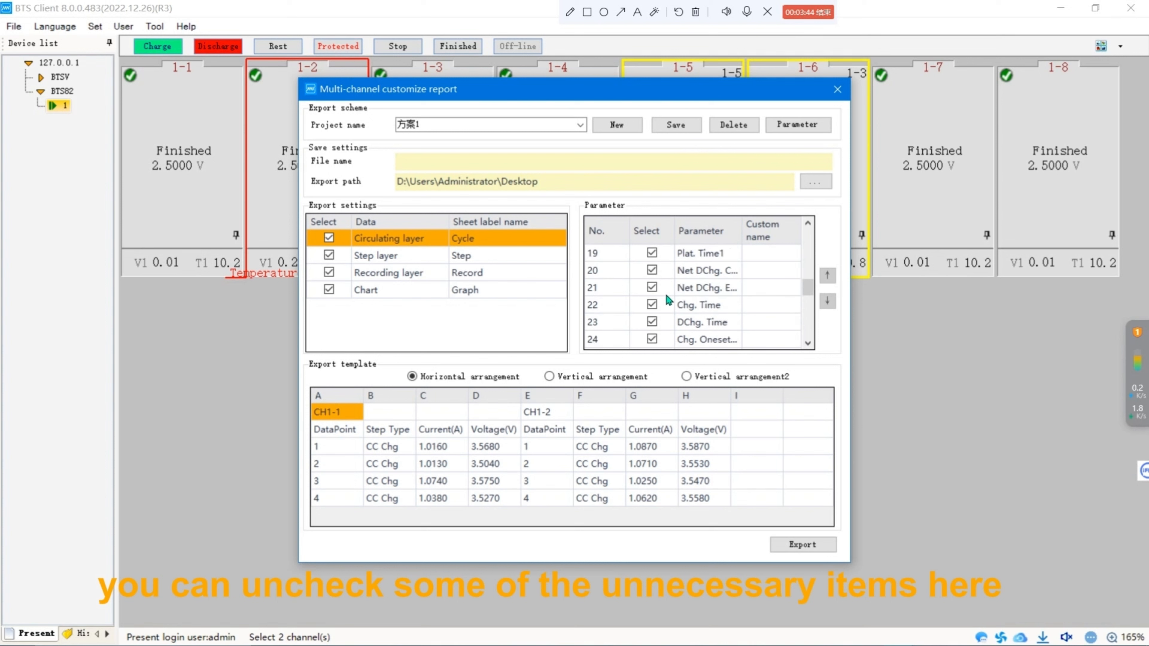
scroll(669, 300, "up", 6)
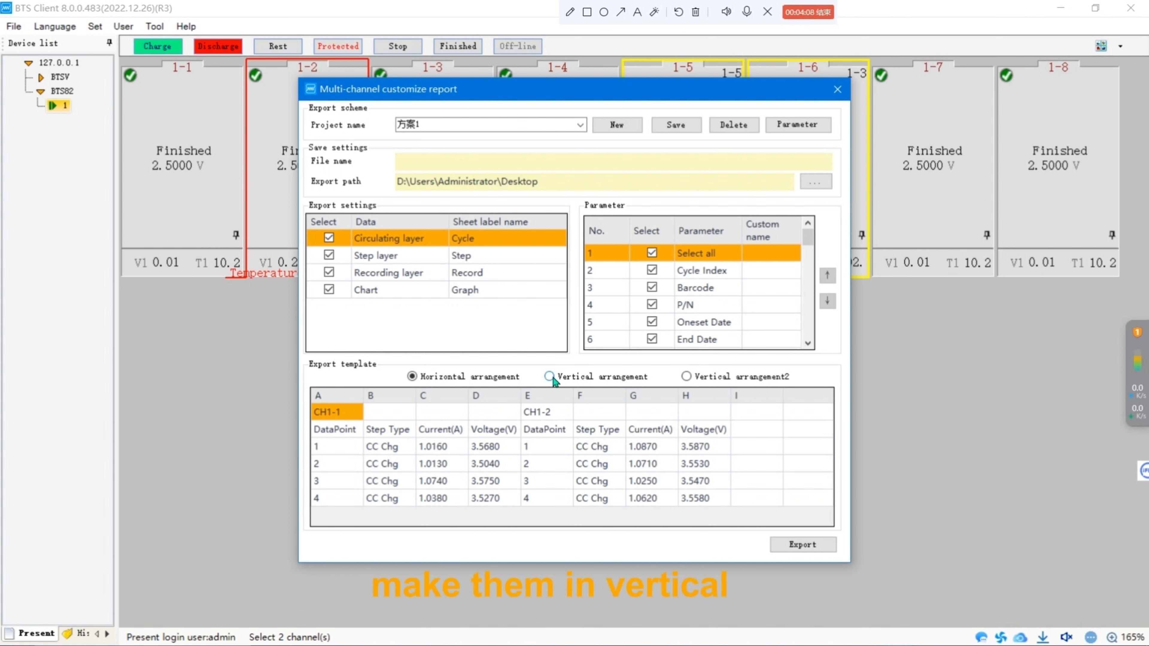
left_click(549, 377)
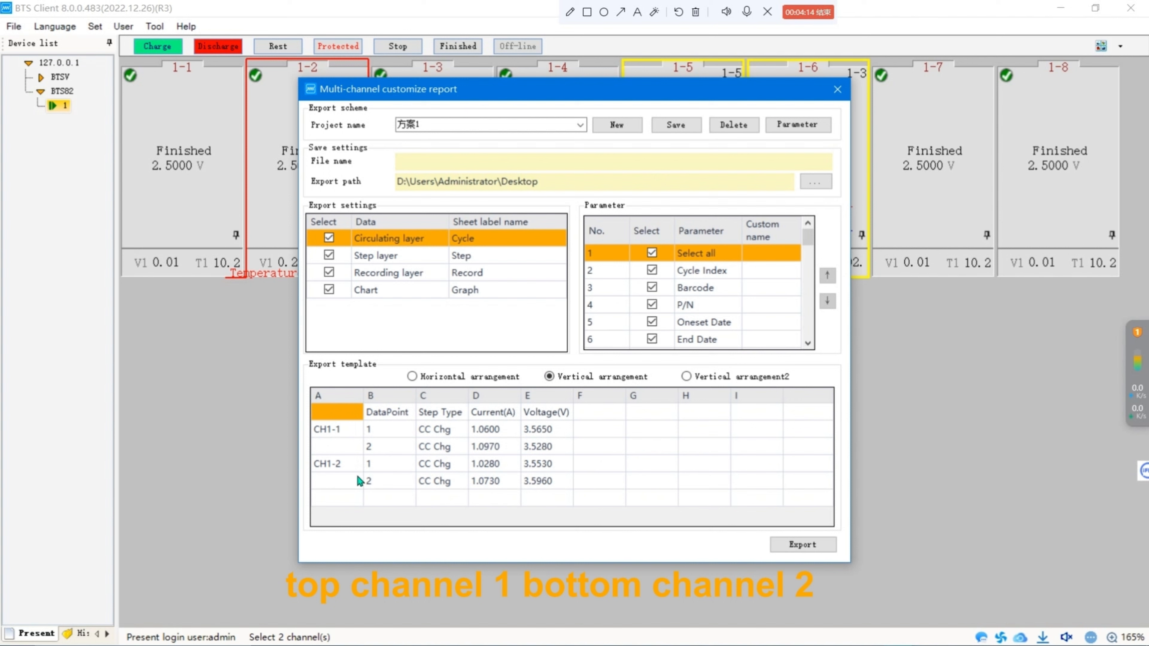
left_click(686, 376)
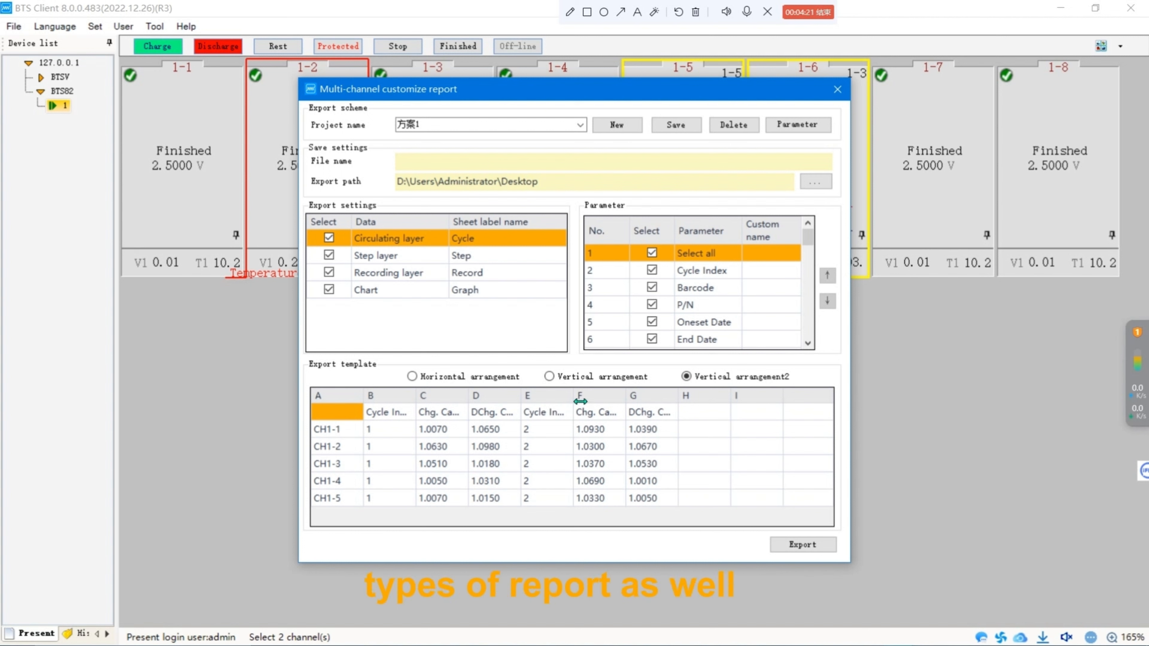
left_click(414, 377)
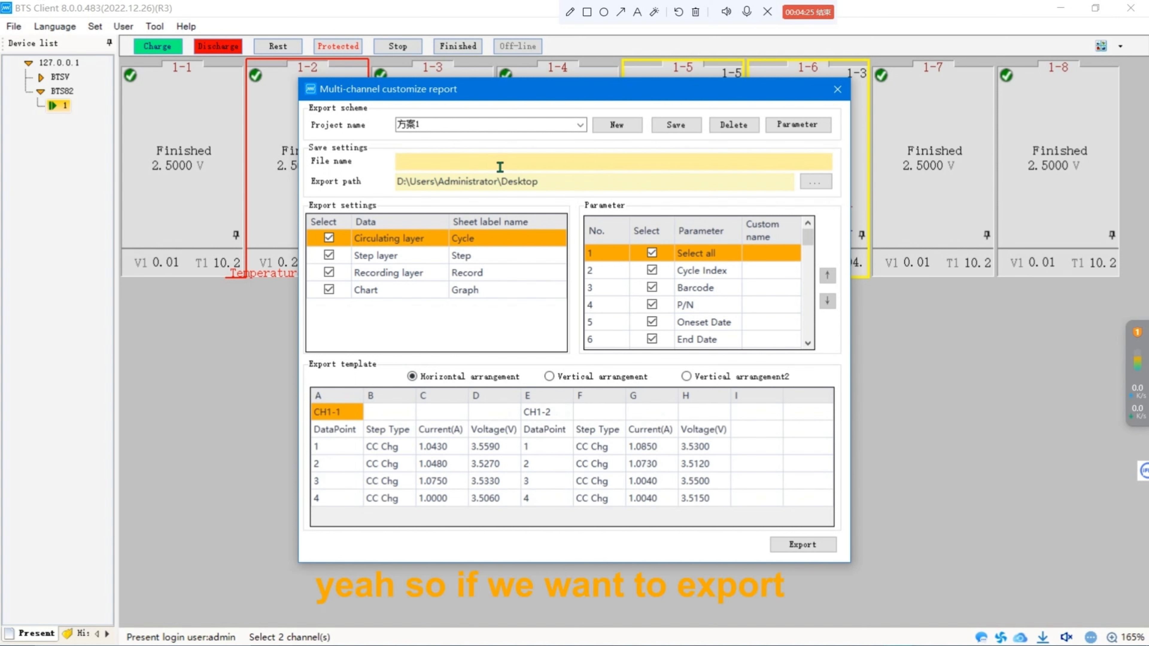
Export the multi-channel report with the file name Name, then minimize the client.
left_click(793, 545)
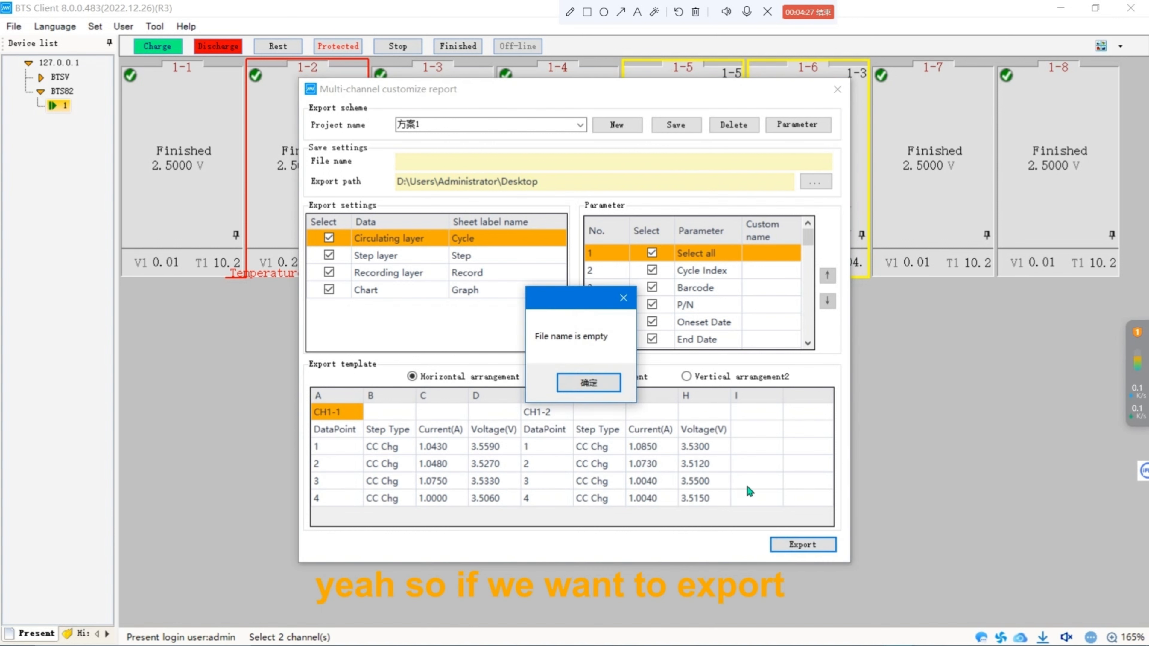
left_click(614, 392)
left_click(548, 164)
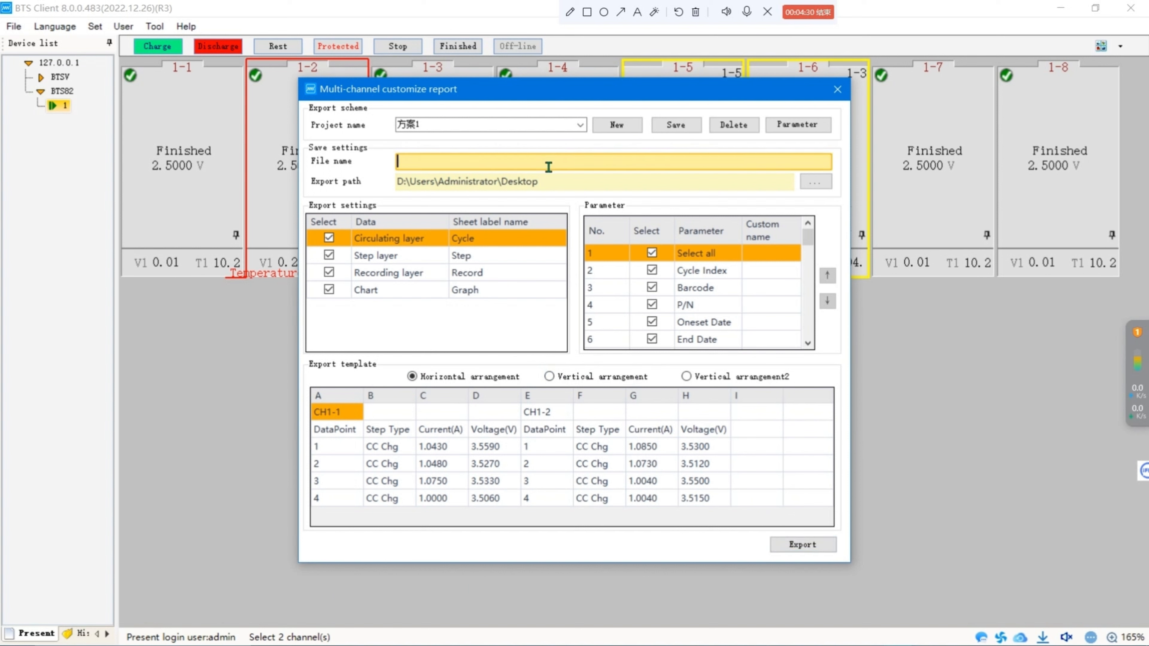
type("Name")
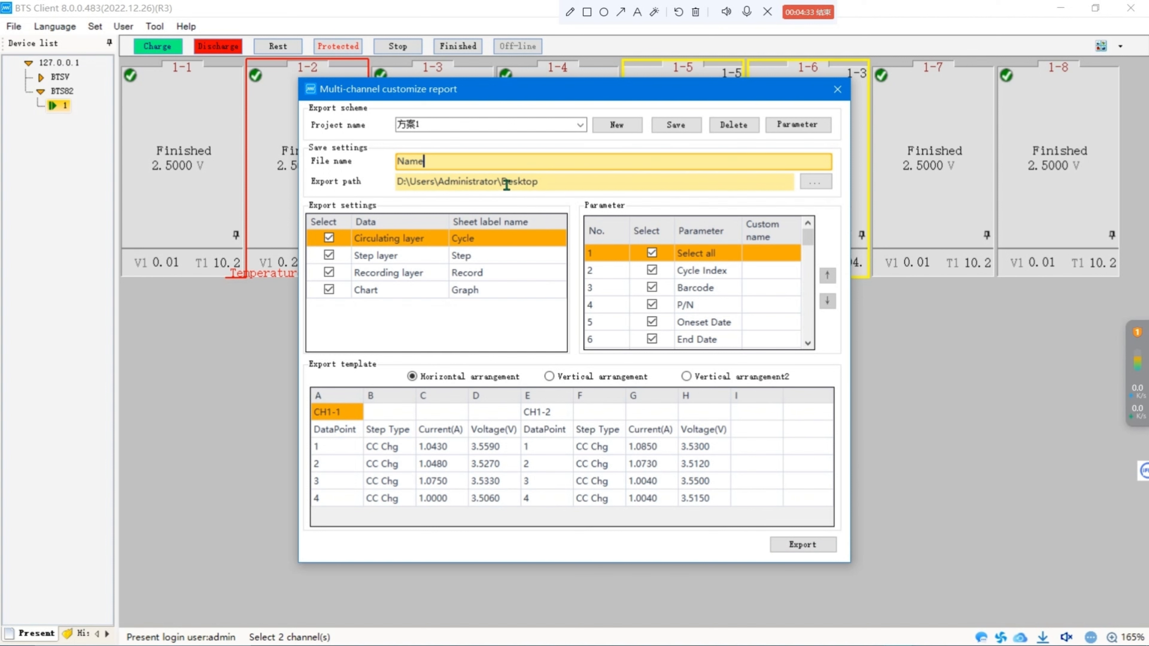
left_click(785, 547)
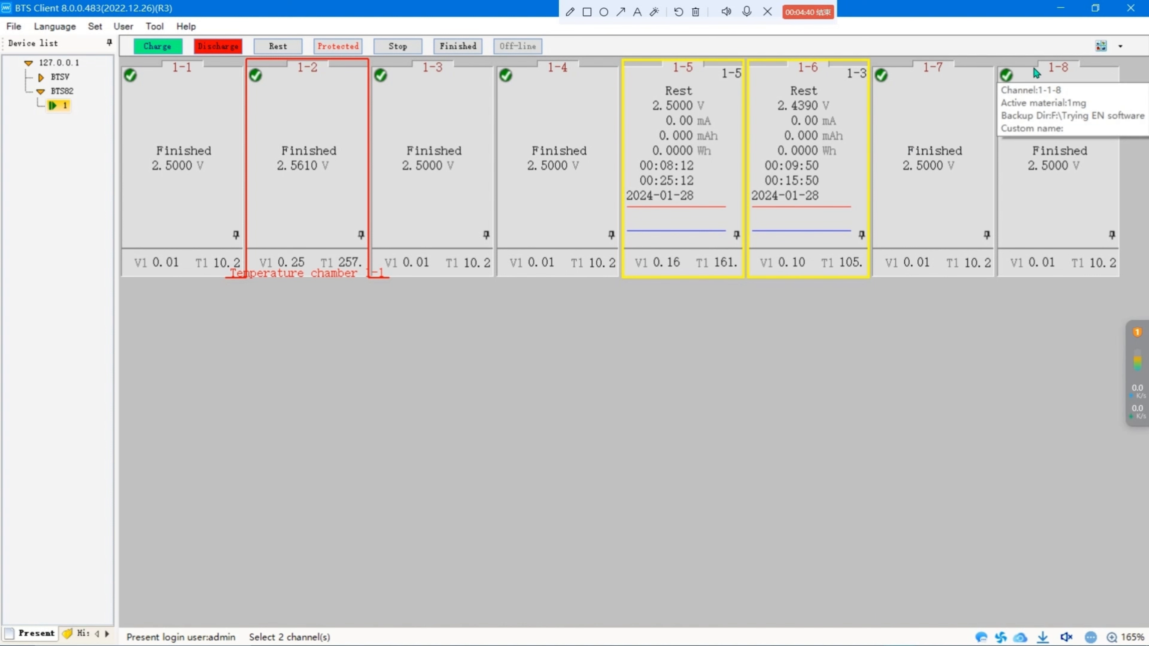
left_click(1061, 8)
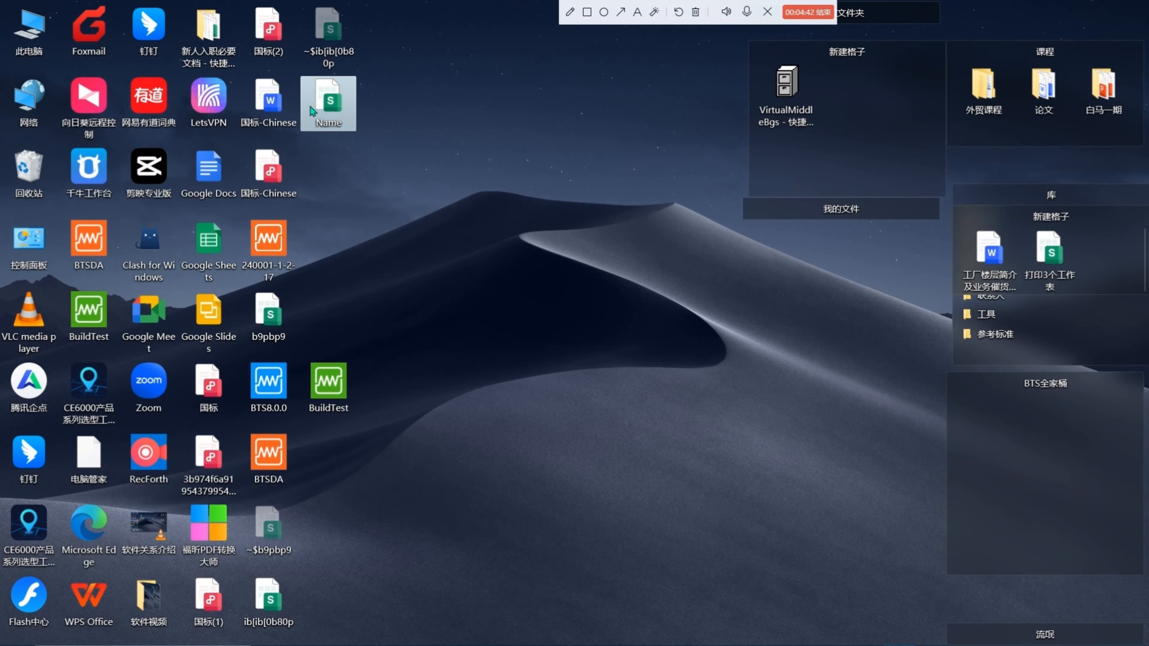
Open the exported Name report and scroll across its Cycle sheet to view channels 1-5 and 1-6.
double_click(331, 106)
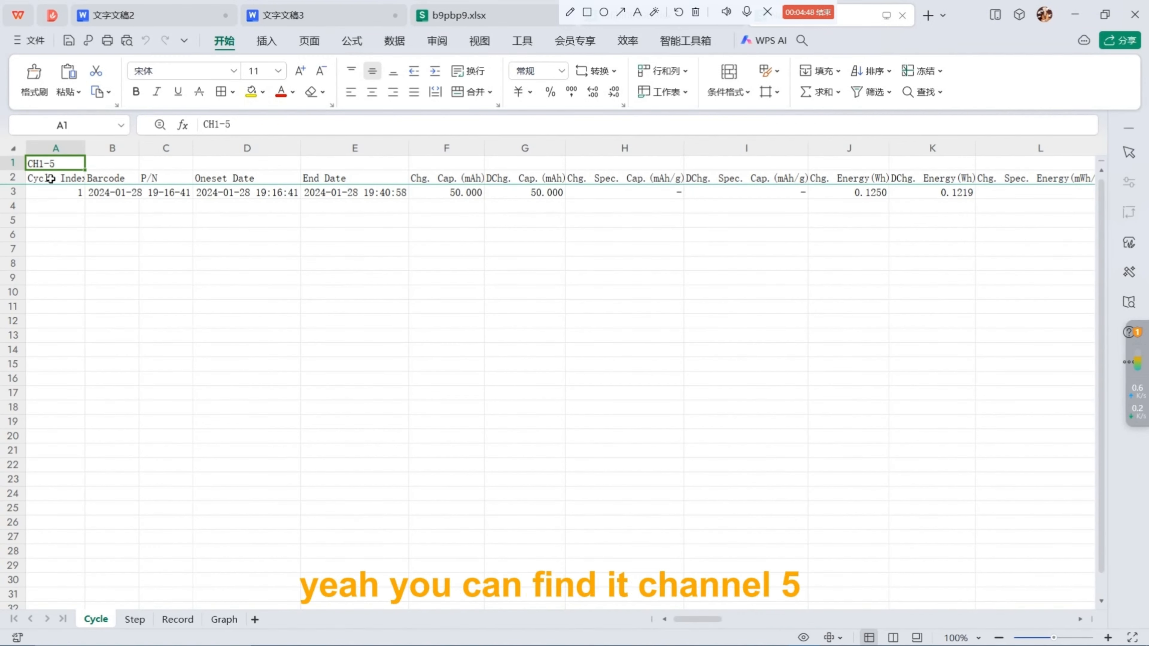
left_click_drag(718, 619, 896, 619)
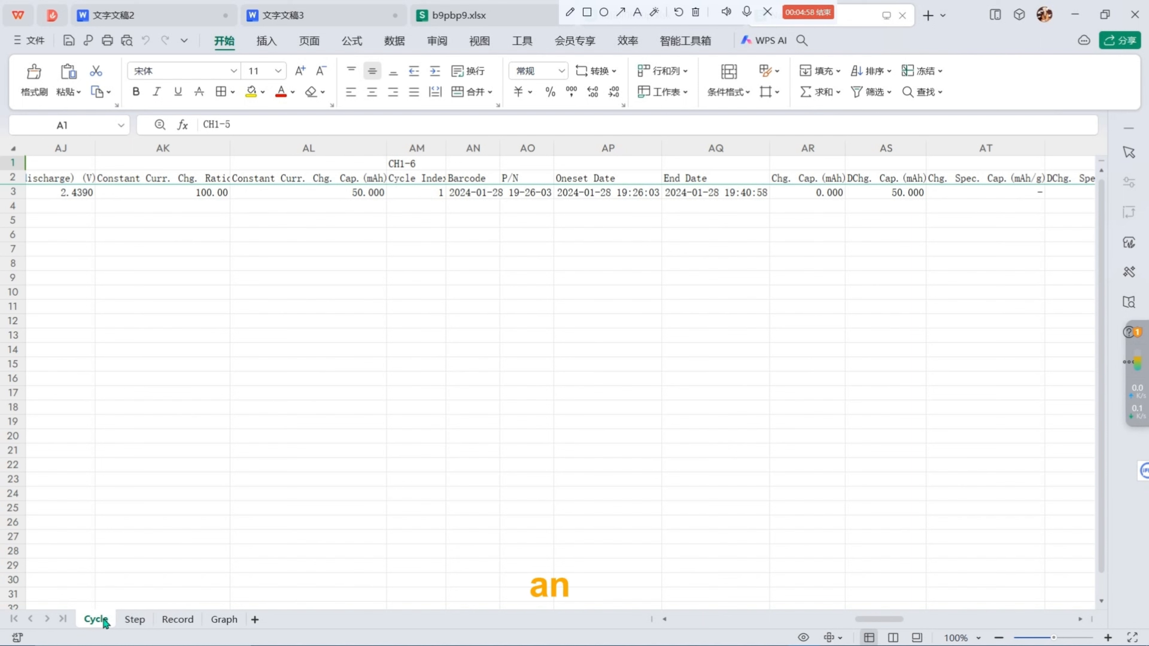
left_click_drag(867, 618, 331, 614)
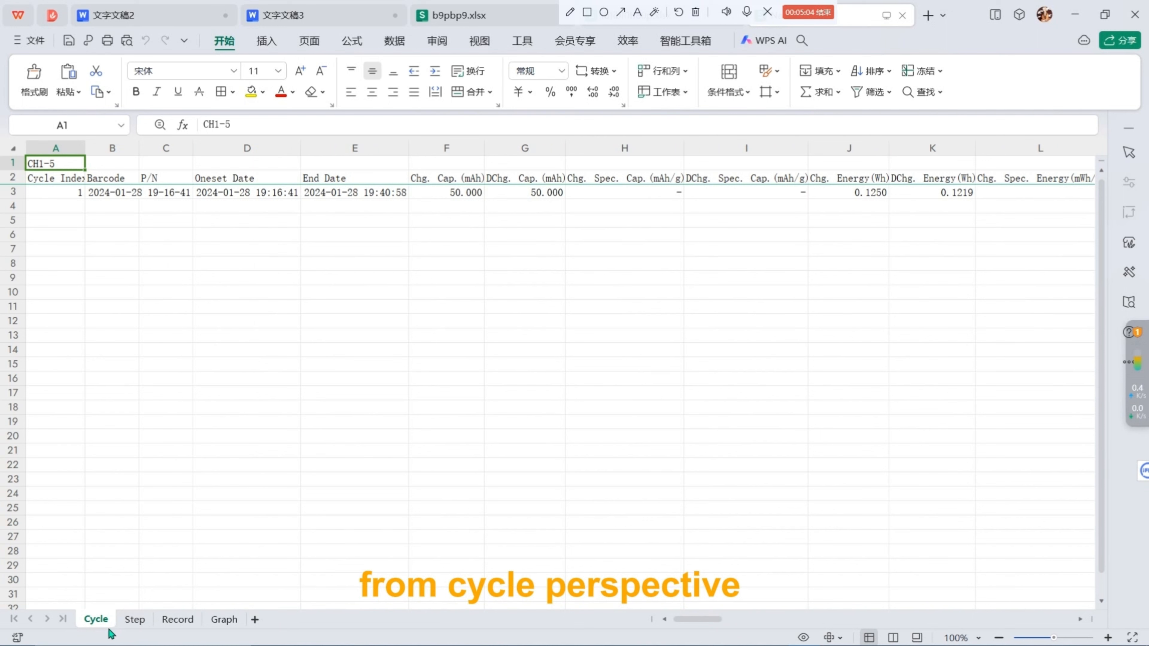
Browse the report's Step, Record and Graph sheets, scrolling through the detailed records and charts.
left_click(131, 619)
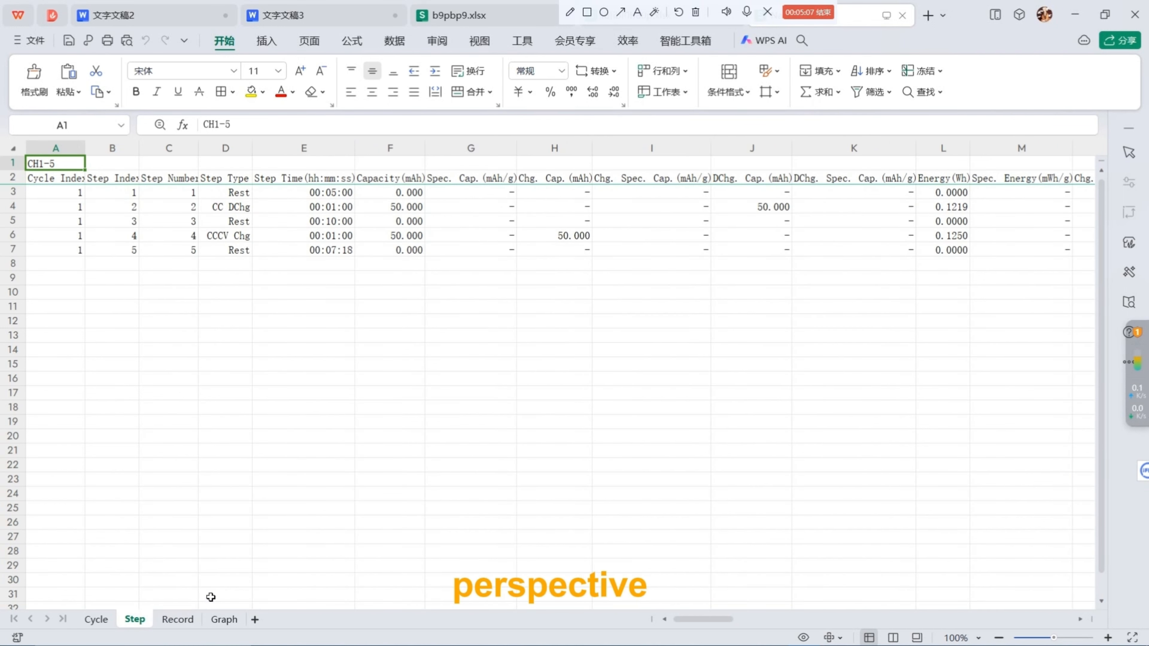
left_click(178, 619)
scroll(434, 455, "down", 20)
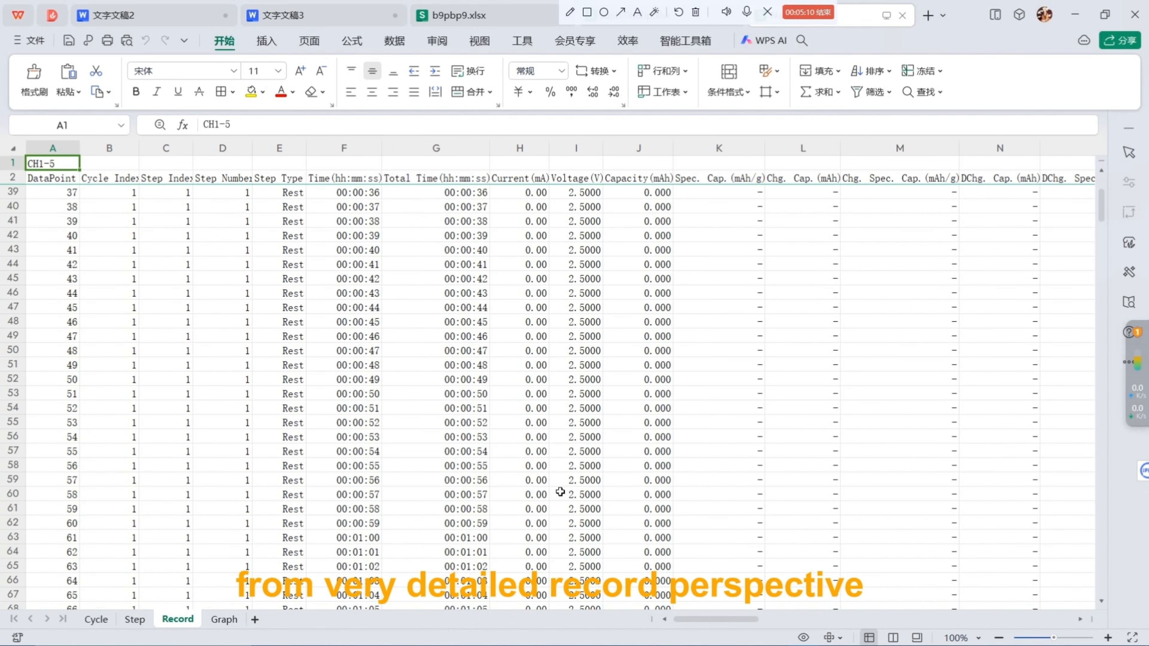
scroll(560, 483, "up", 20)
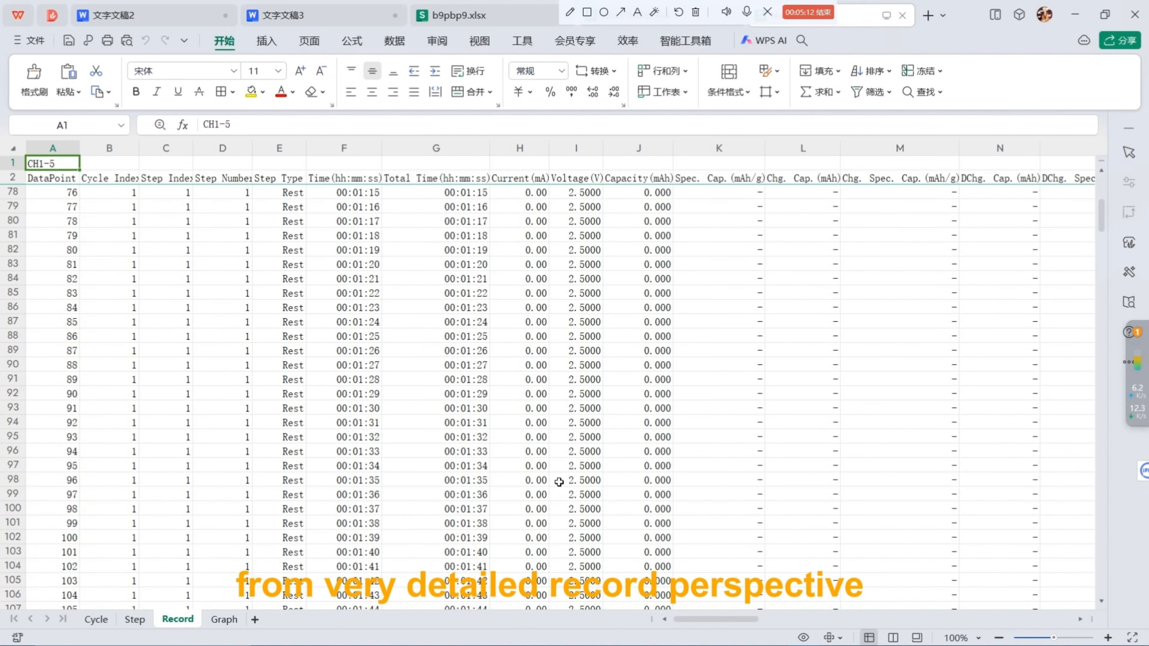
left_click(223, 620)
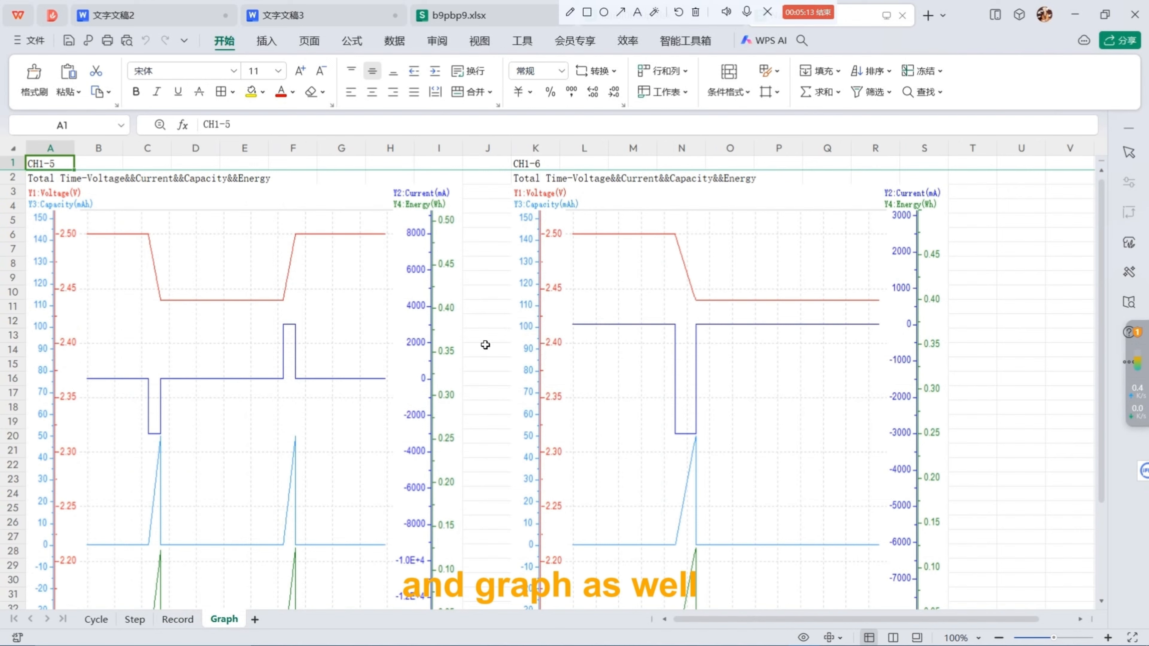
scroll(487, 392, "down", 9)
scroll(491, 396, "up", 9)
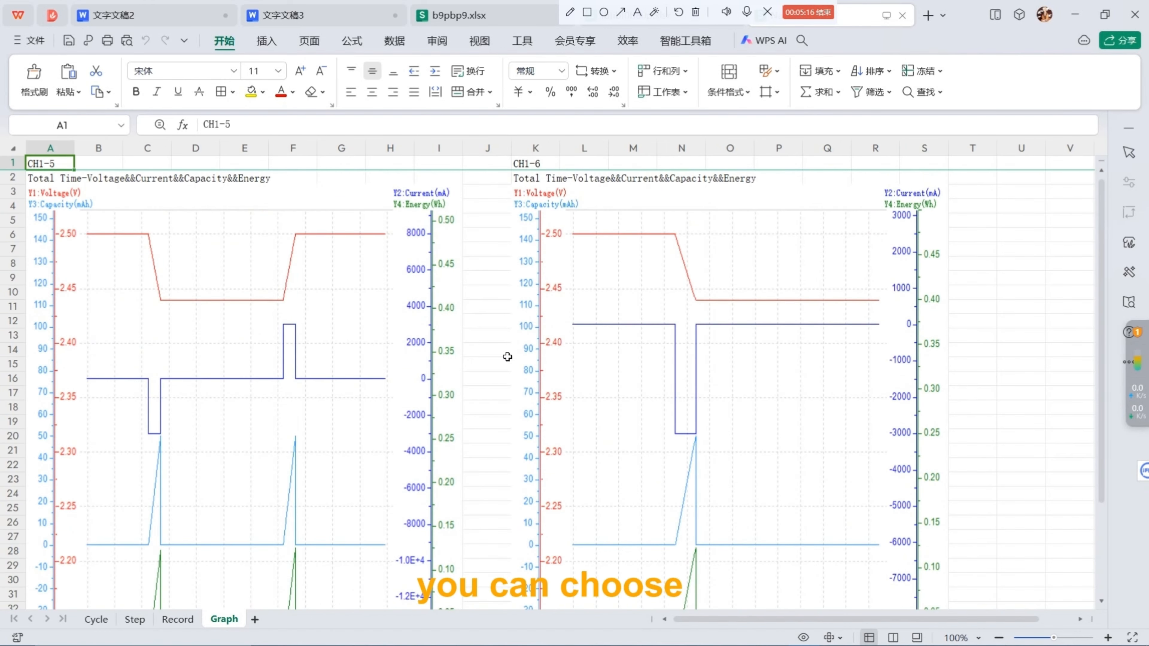
Minimize the spreadsheet and reopen the BTS Client from the desktop shortcut.
left_click(1071, 22)
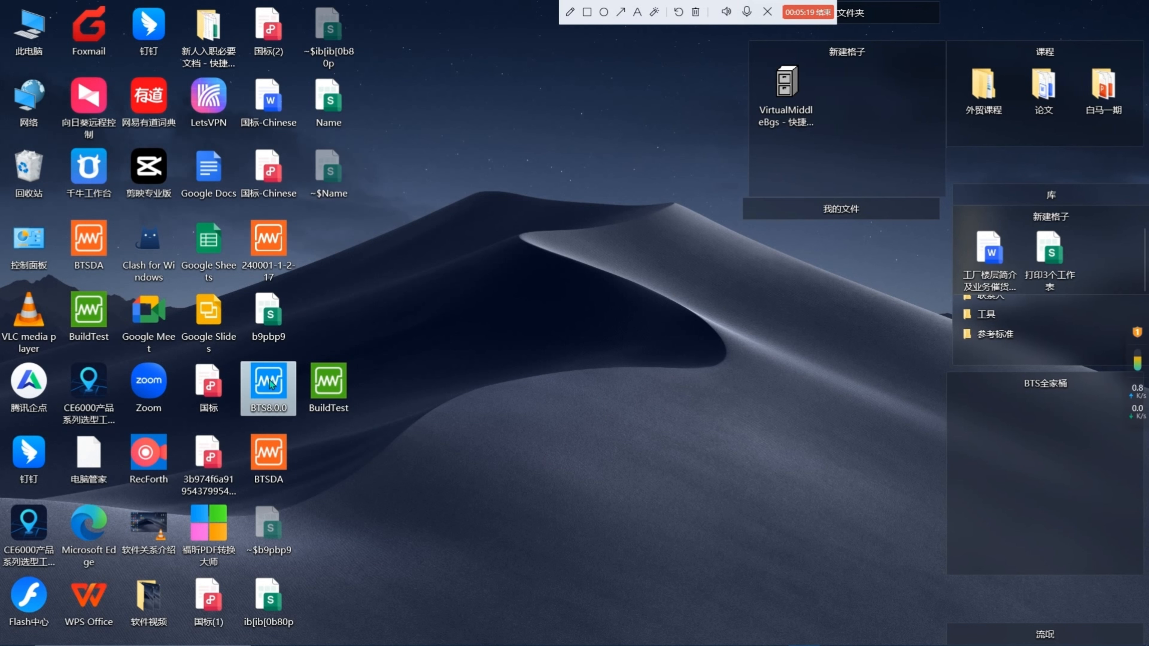
double_click(271, 384)
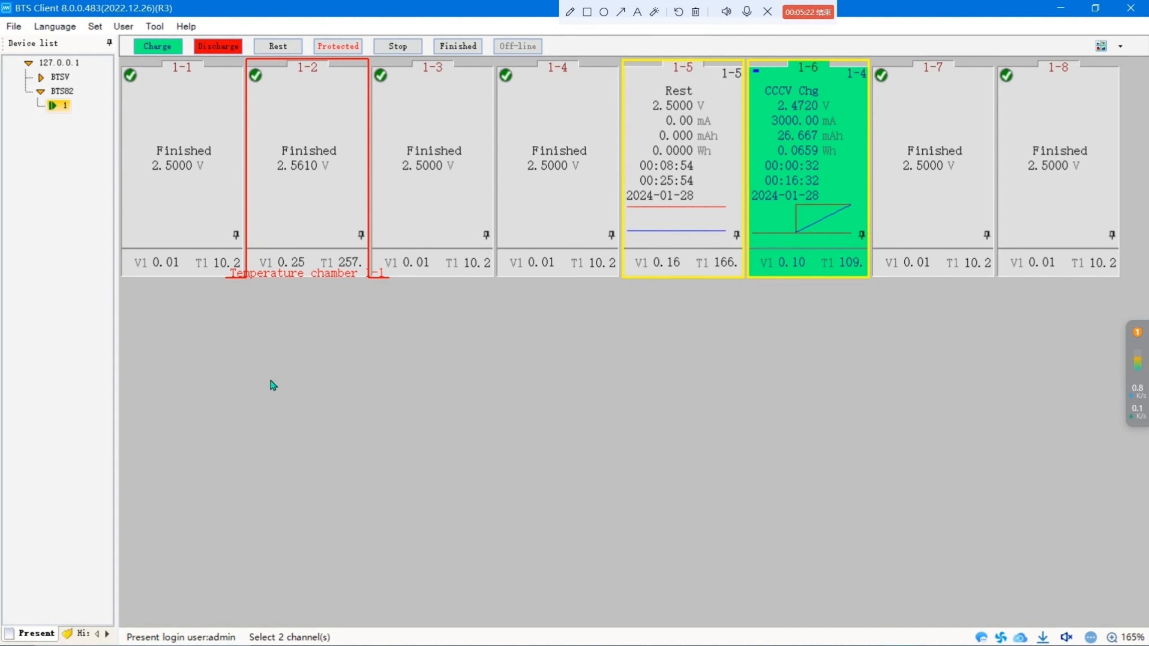